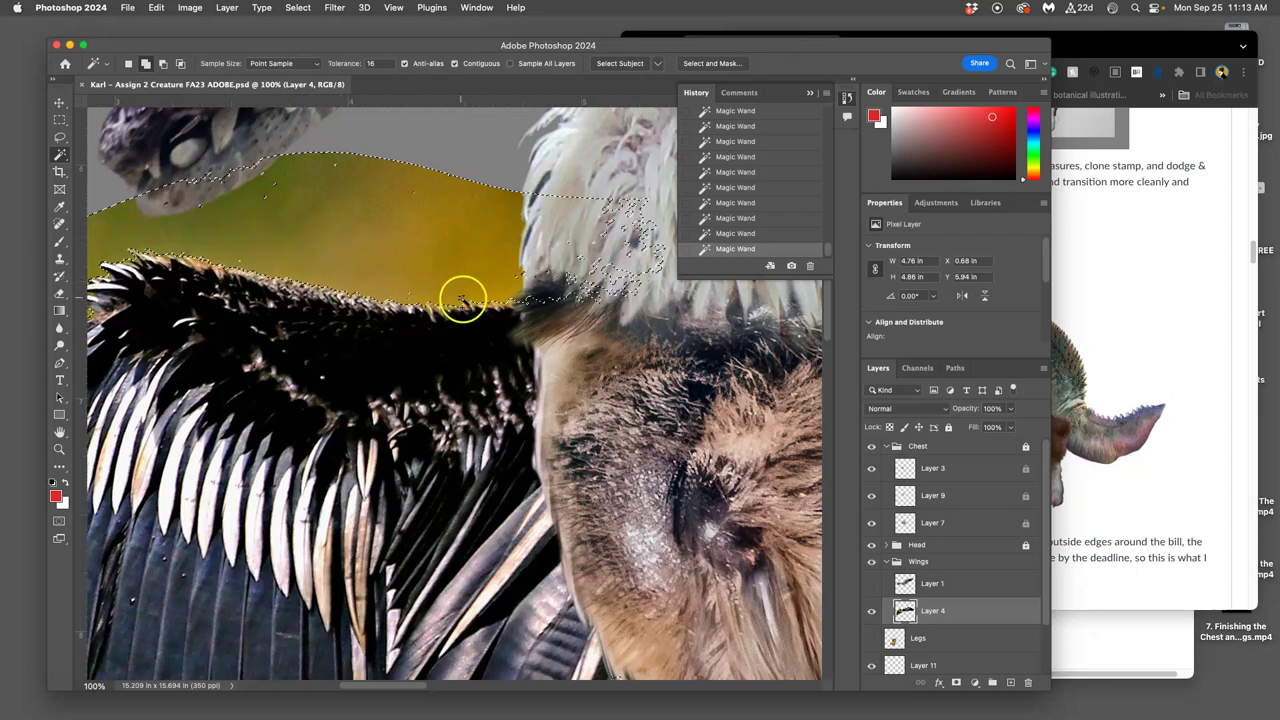
Step: Add the remaining green background bits around the left black wing to the Magic Wand selection, delete the background, and deselect
left_click(445, 306)
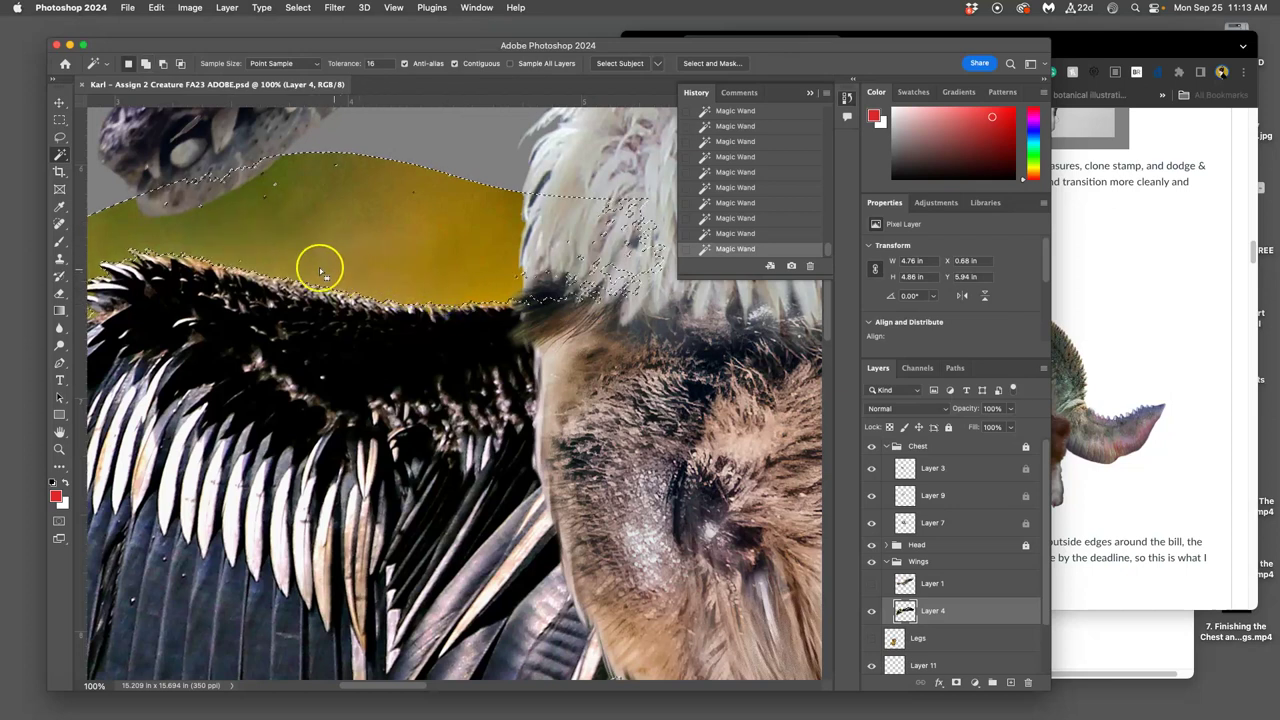
left_click_drag(320, 268, 529, 261)
left_click_drag(391, 286, 531, 229)
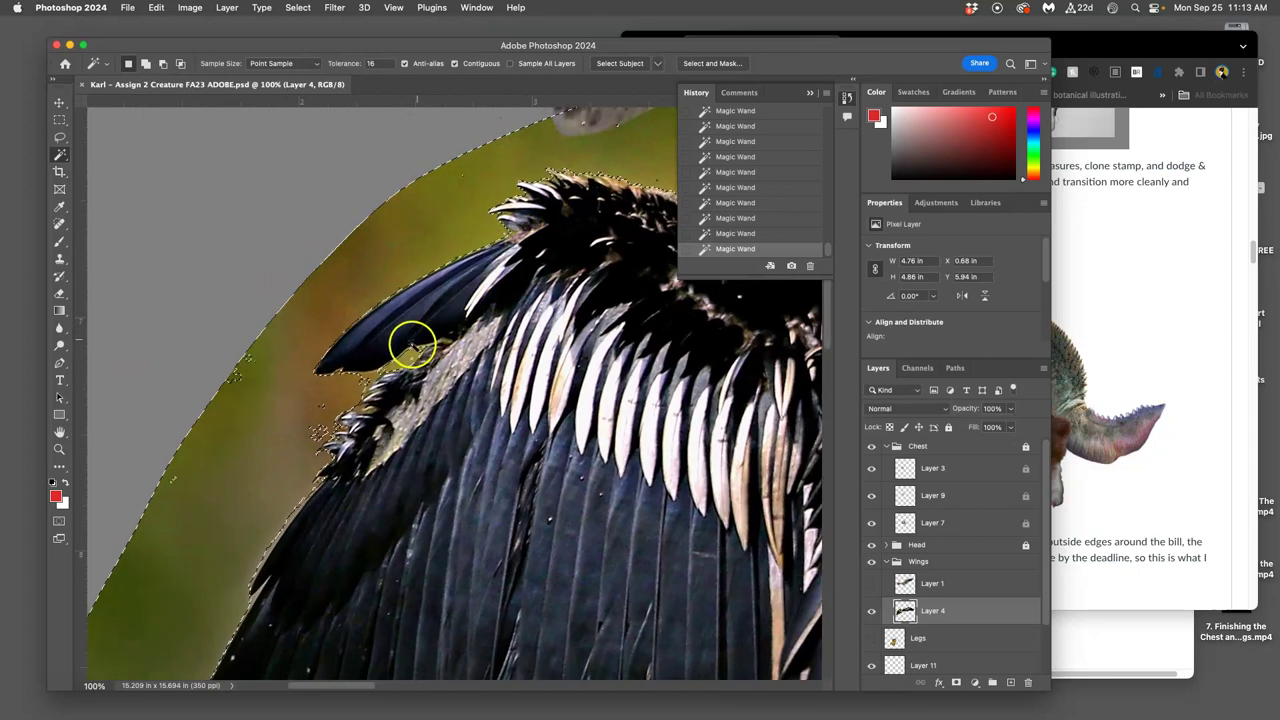
left_click(371, 378, "shift")
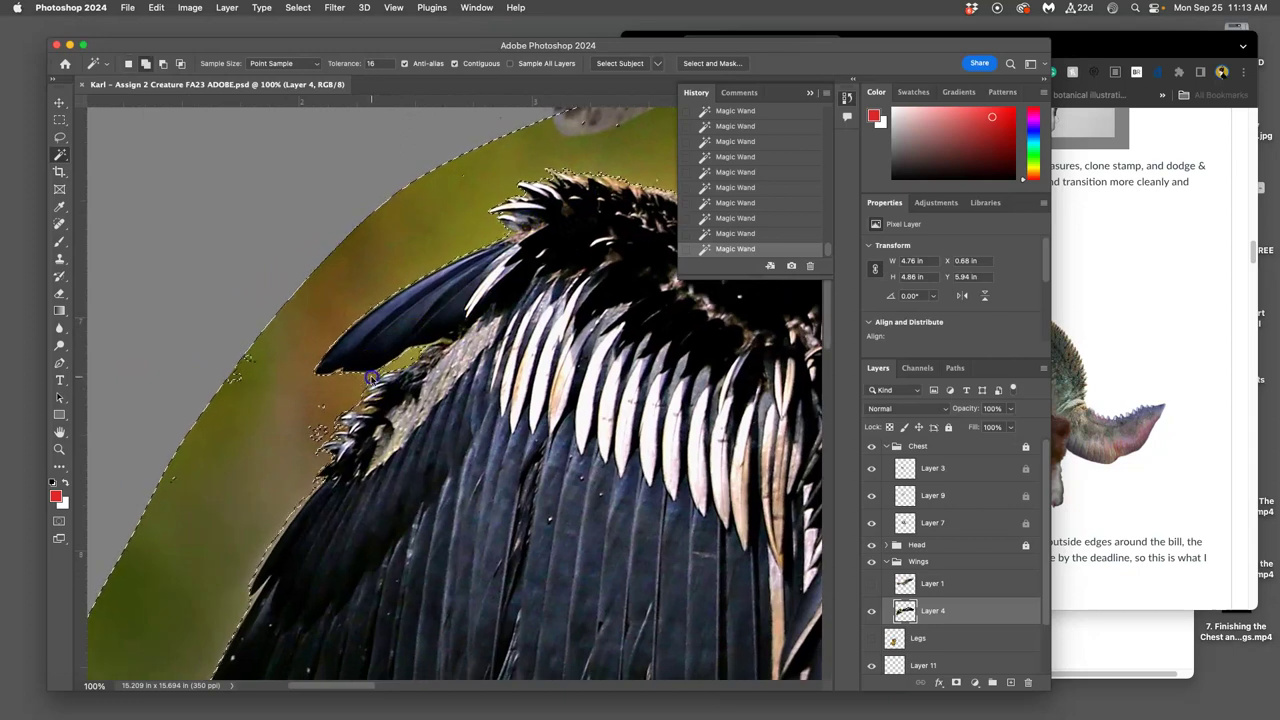
left_click(327, 415, "shift")
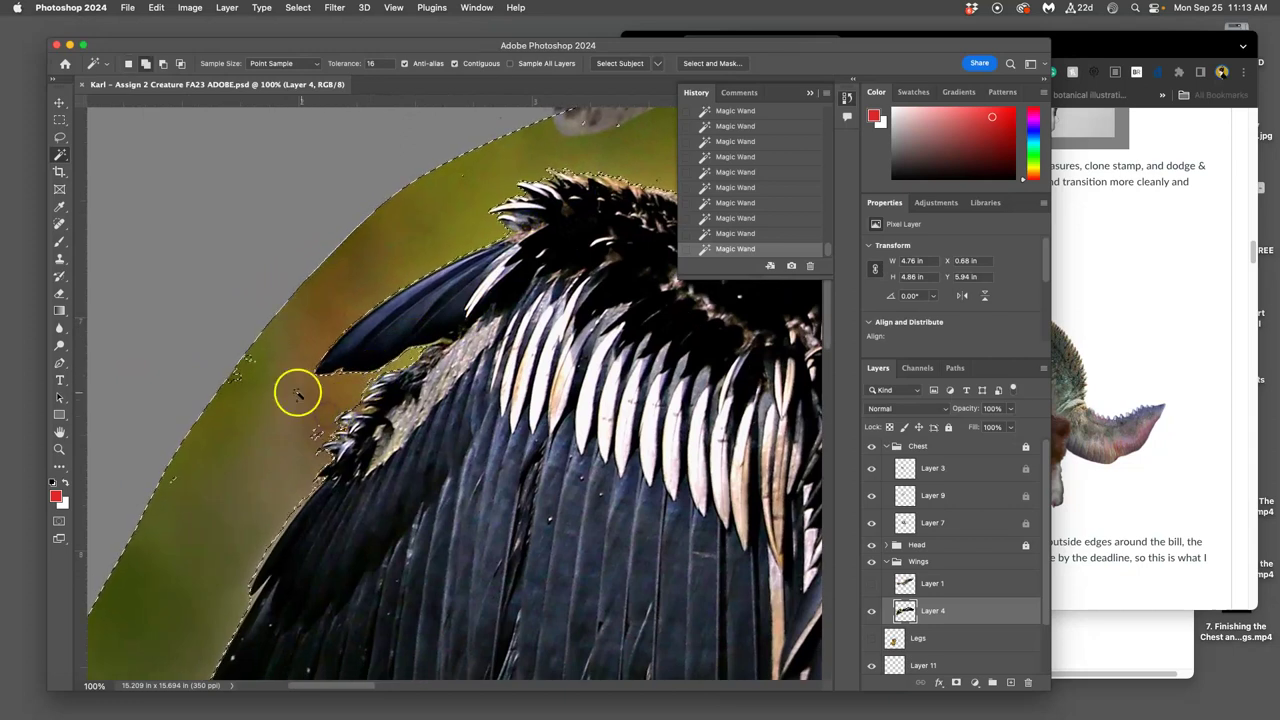
left_click(237, 374, "shift")
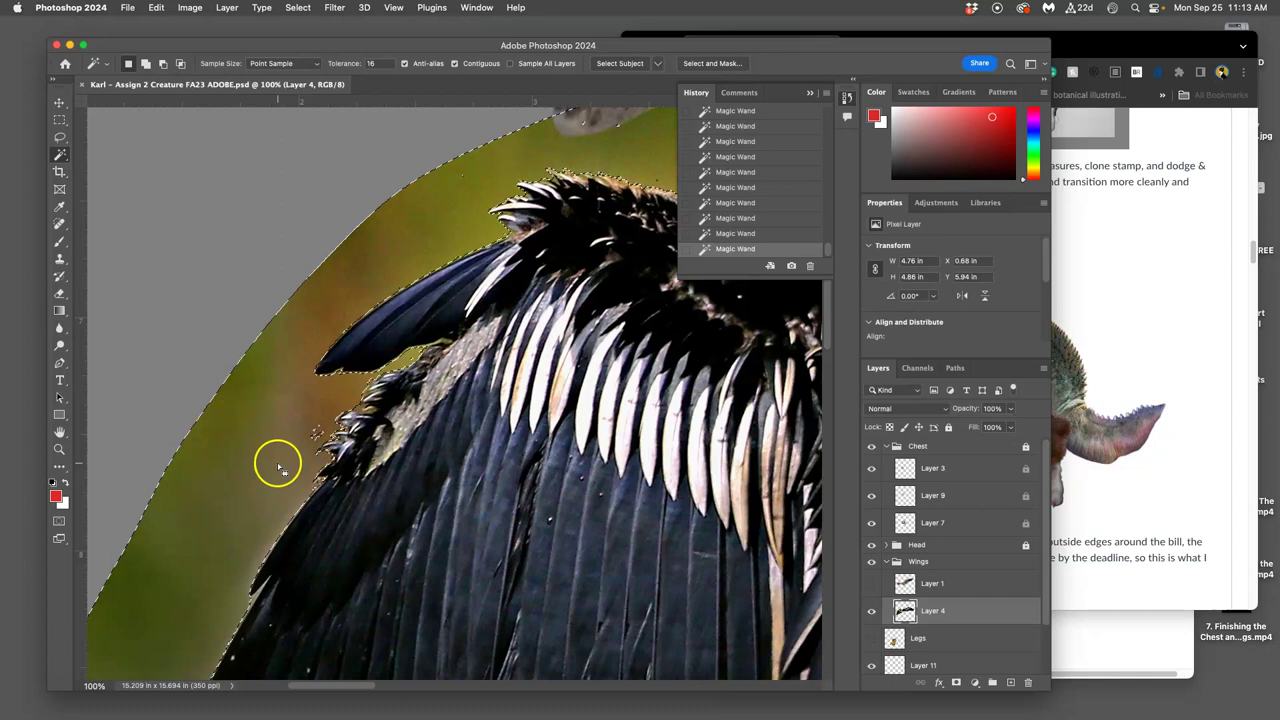
key("Delete")
key("super+d")
Step: Select the empty area around the black wings, lasso in the ragged lower fringe, and refine with Select and Mask at 5 px radius, 2.5 px feather
scroll(354, 306, "right", 10)
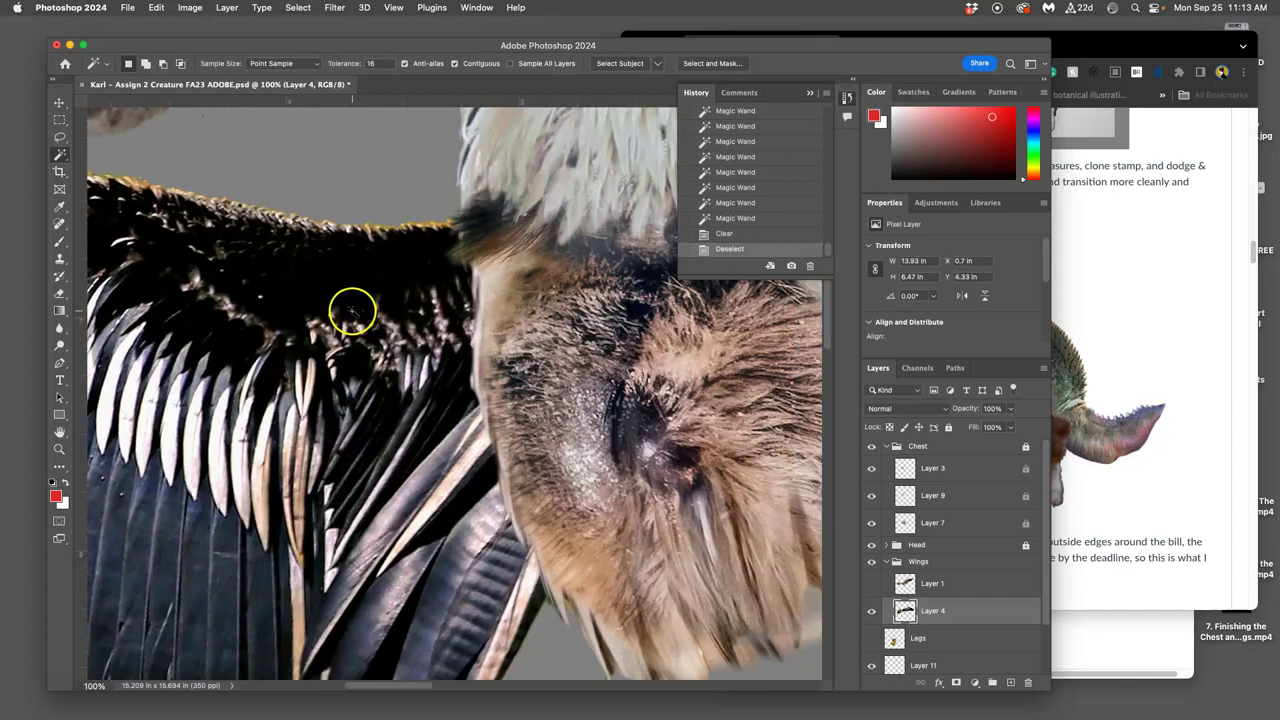
scroll(352, 312, "up", 5)
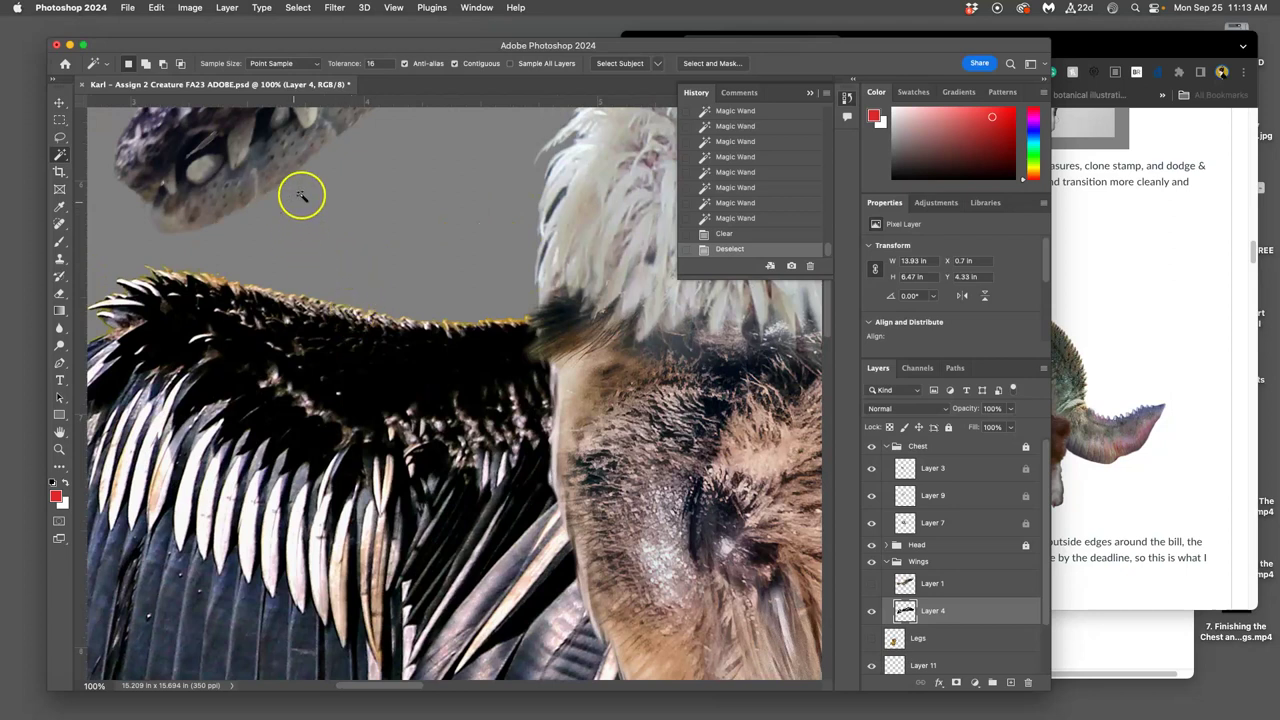
scroll(271, 263, "down", 5)
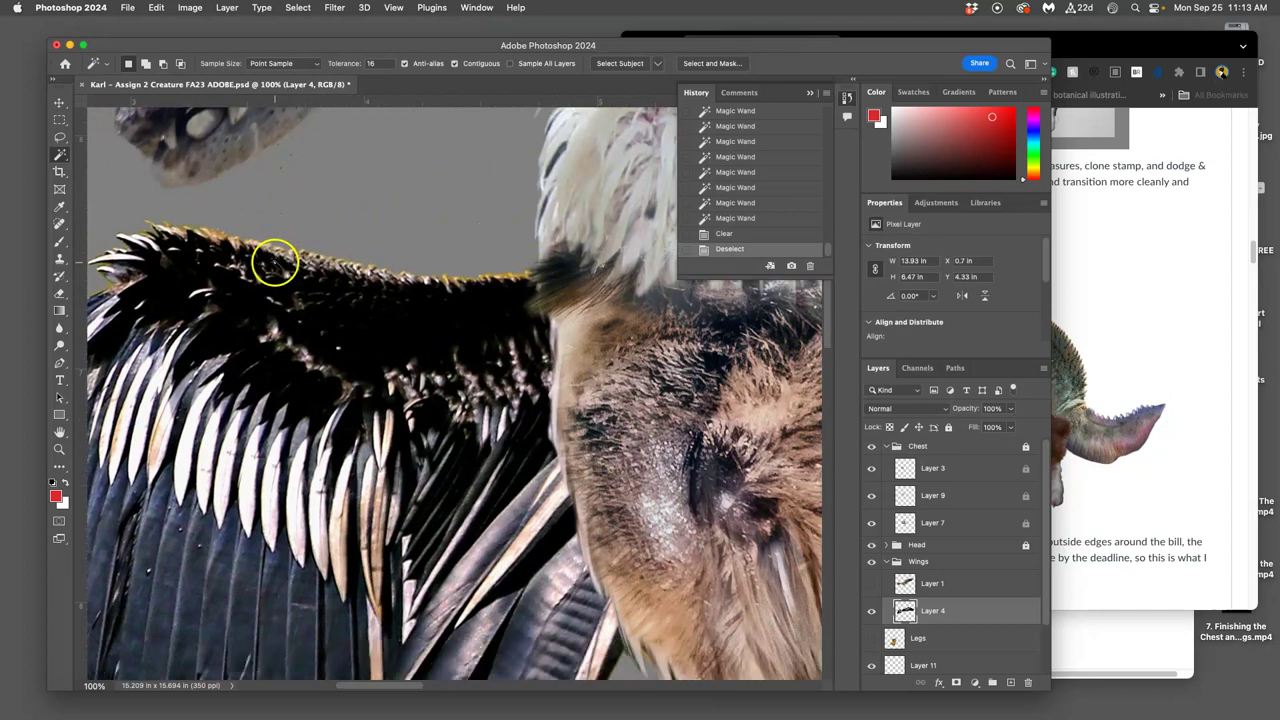
scroll(266, 263, "left", 10)
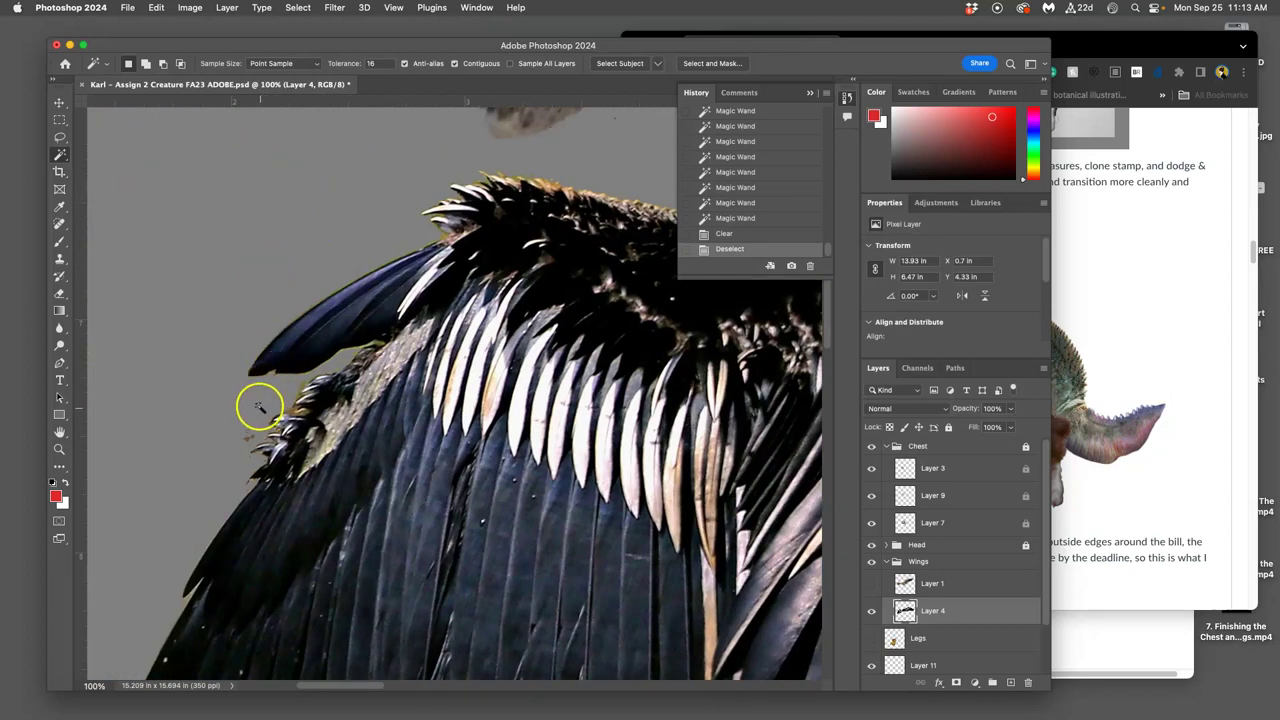
scroll(257, 409, "down", 5)
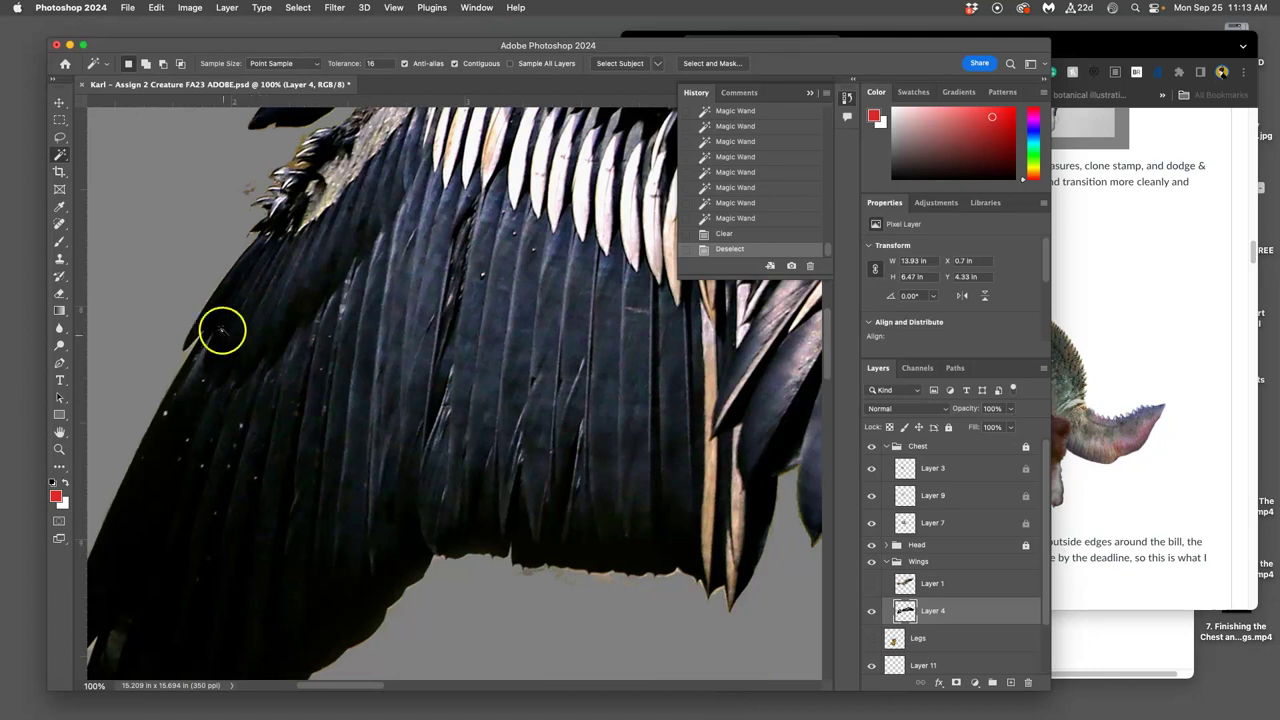
left_click(203, 244)
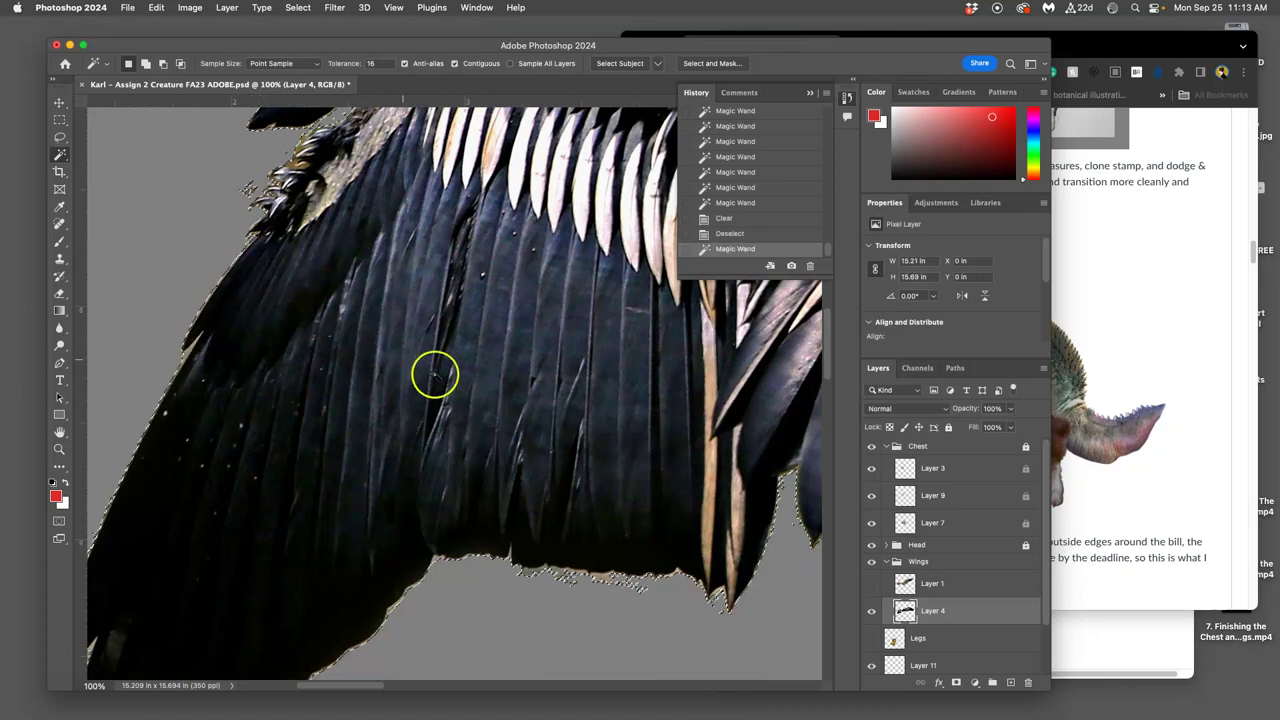
scroll(599, 516, "right", 1)
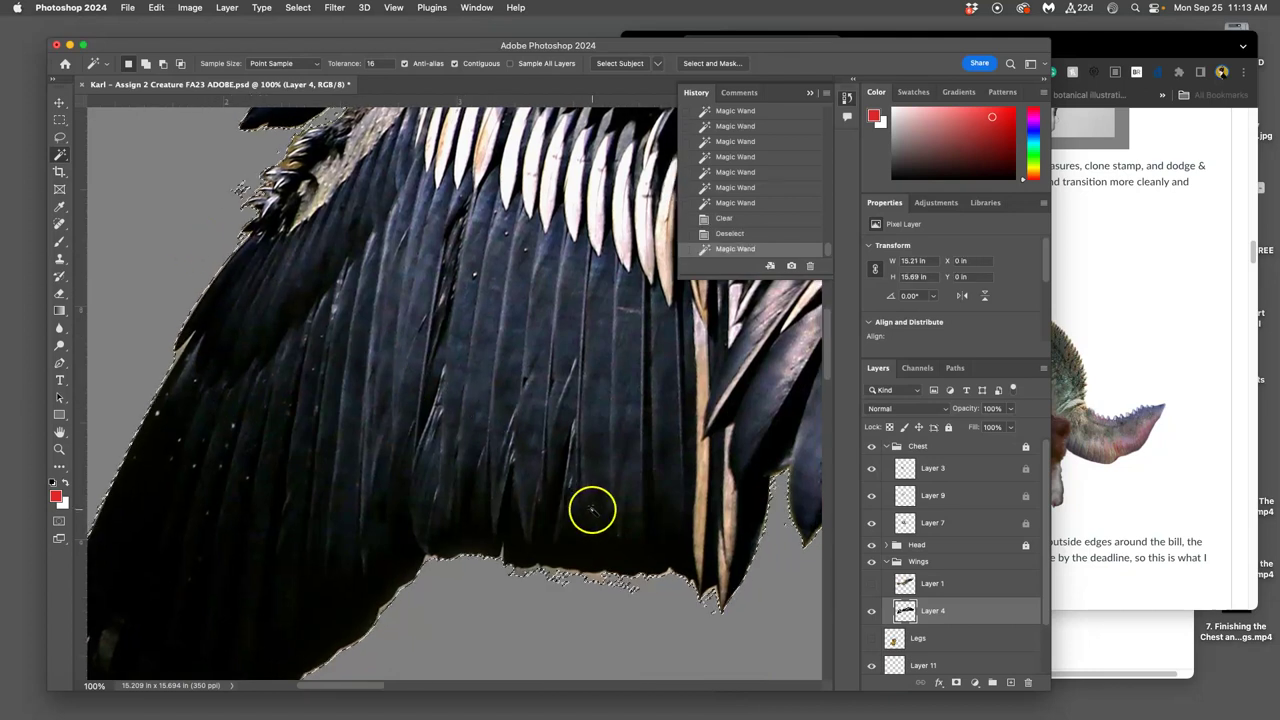
left_click(60, 138)
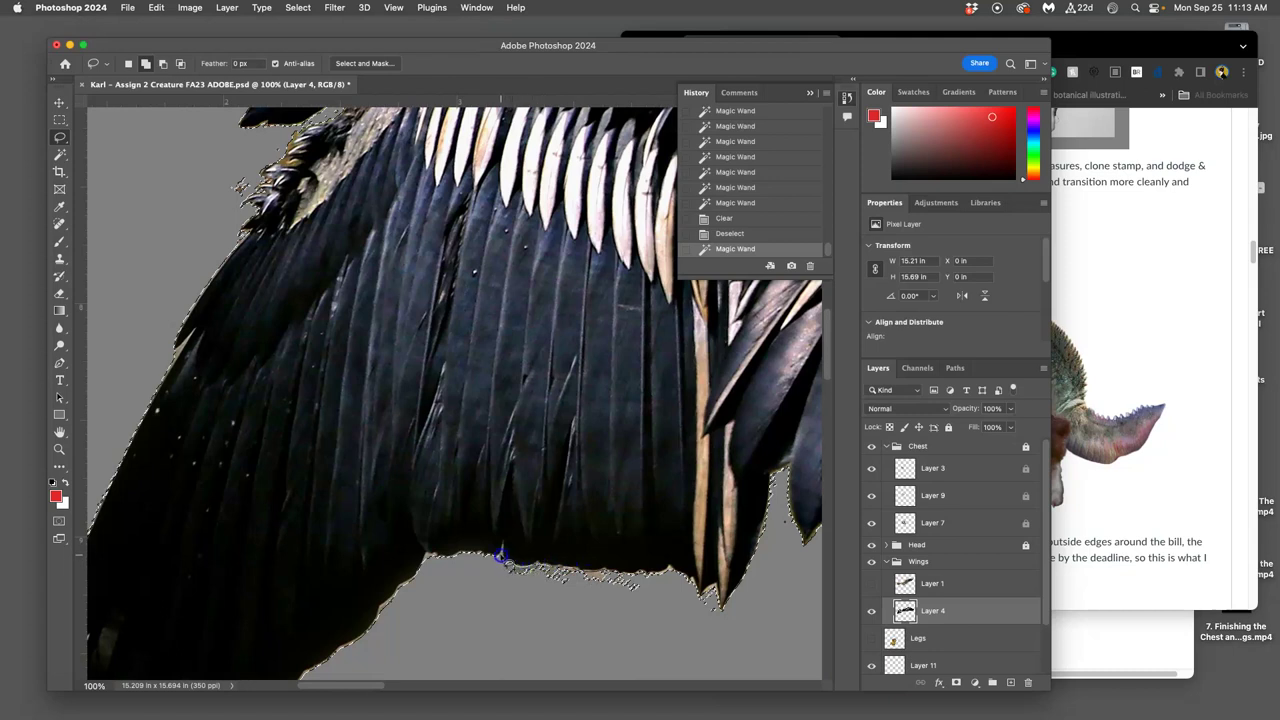
left_click_drag(652, 598, 650, 598)
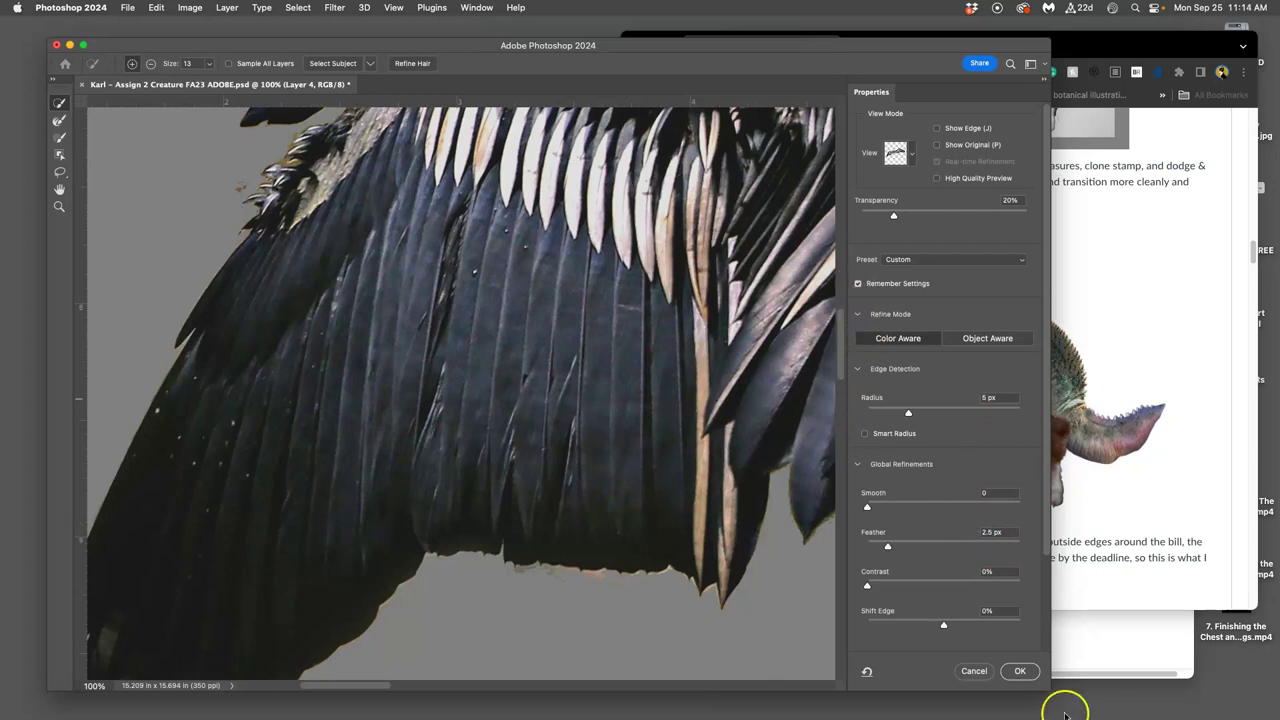
left_click(1020, 671)
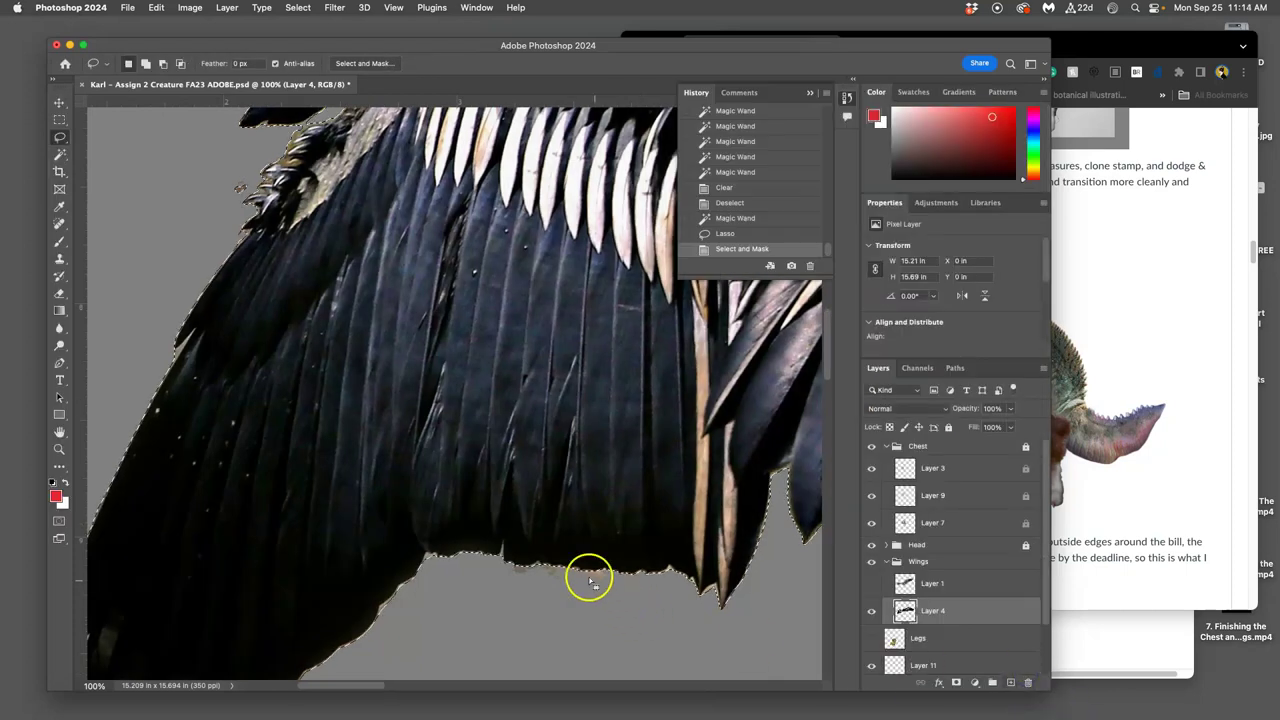
Step: Clear the refined selection repeatedly on Layer 4 to trim the colored fringe along the black wings, and deselect
scroll(585, 578, "up", 10)
scroll(582, 568, "down", 5)
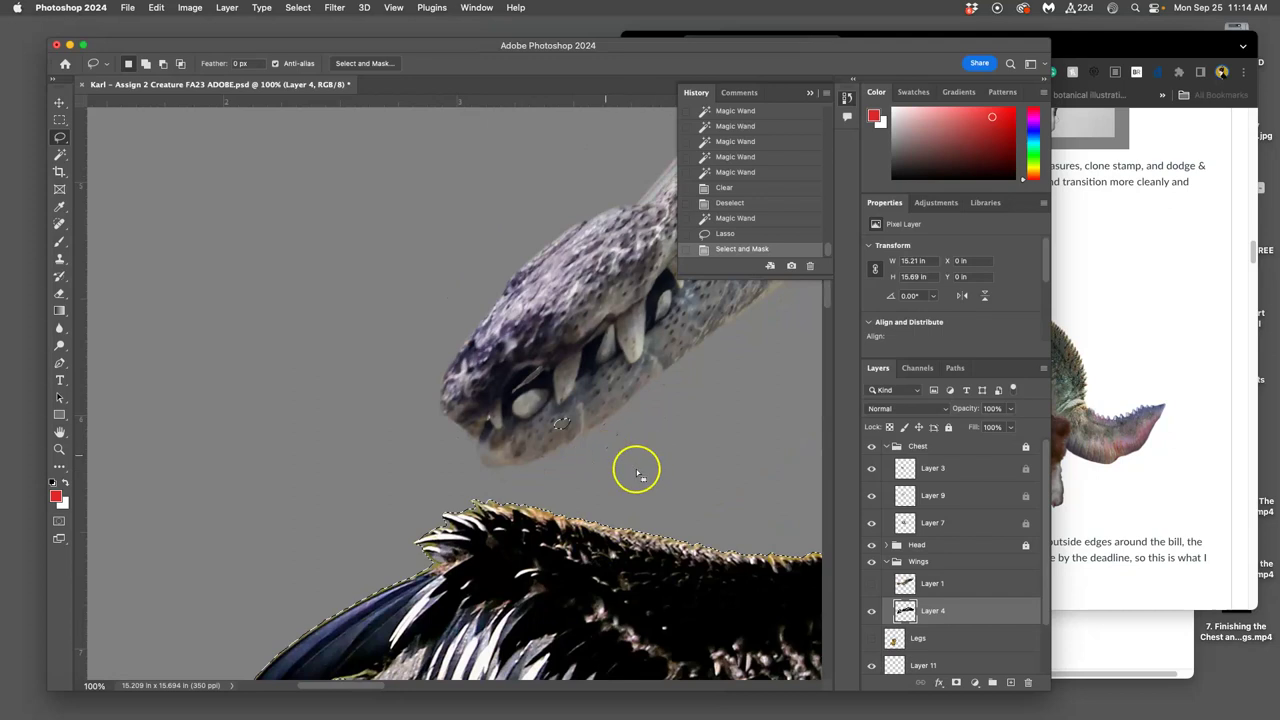
scroll(640, 471, "right", 5)
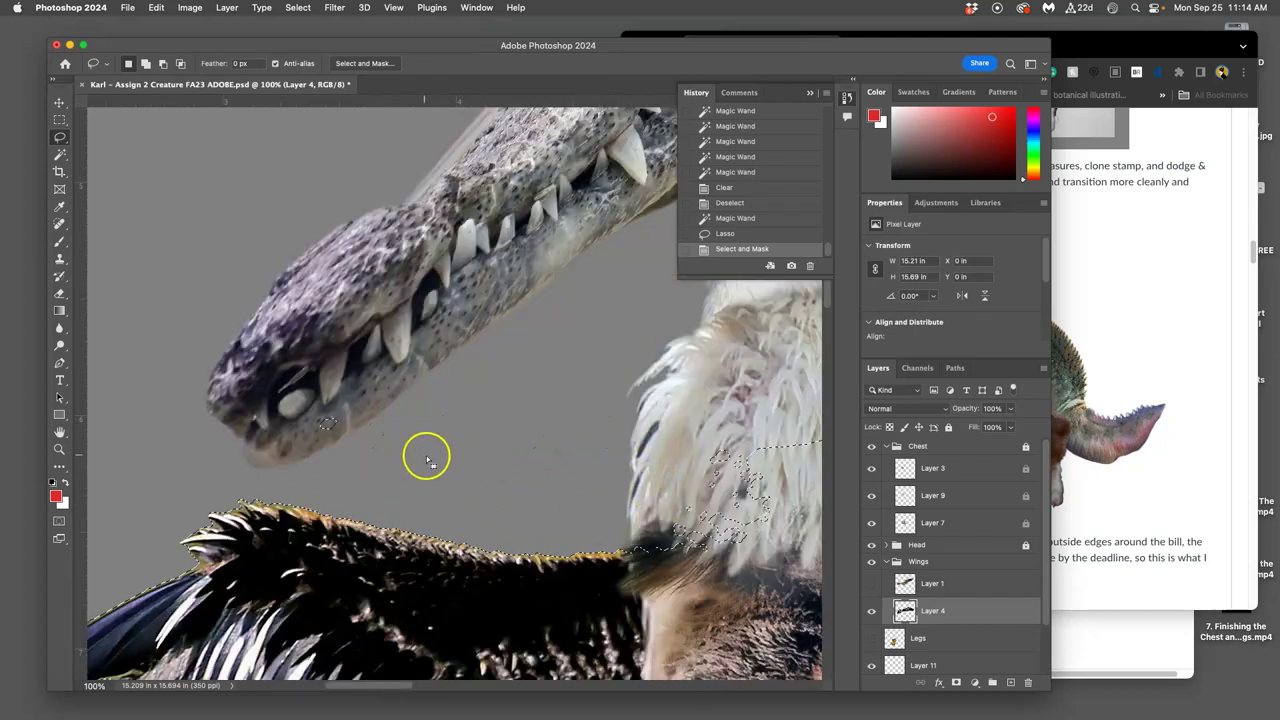
key("BackSpace")
key("BackSpace")
key("BackSpace")
key("BackSpace")
key("BackSpace")
scroll(436, 462, "left", 2)
key("super+d")
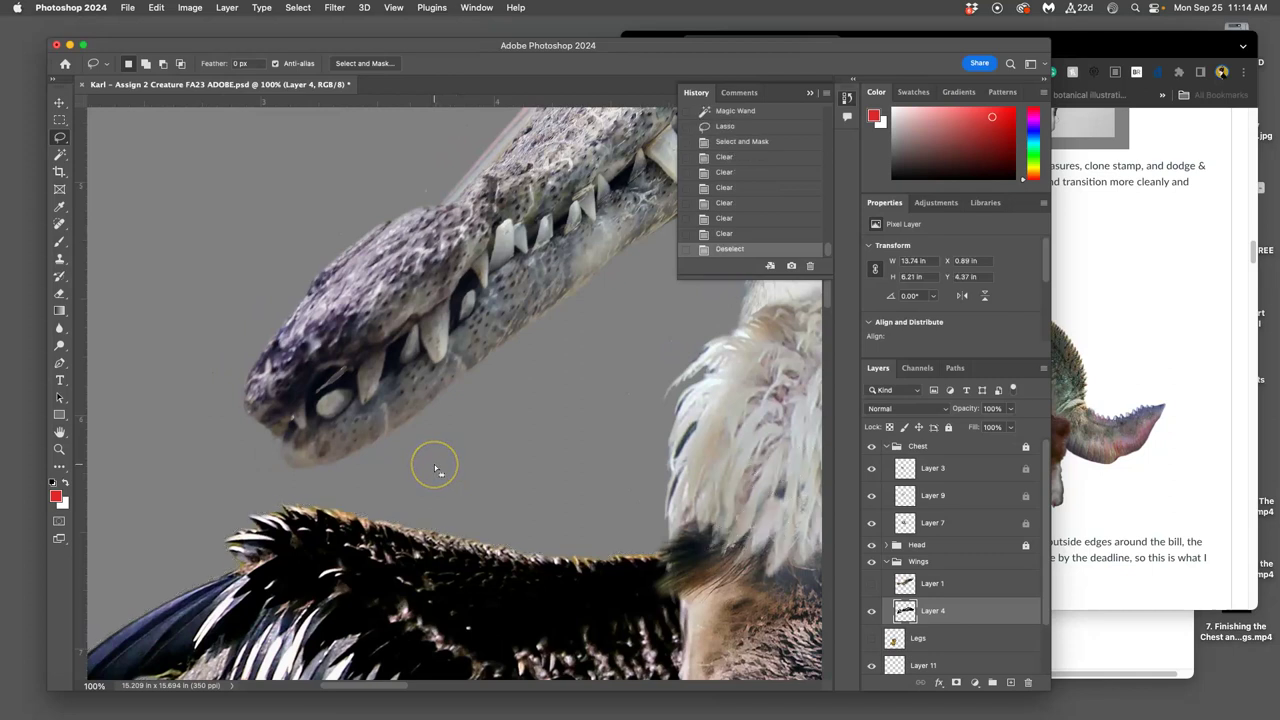
Step: Lasso the stray leftovers beside the small feathers on the left wing's outer edge, clear them twice, and deselect
scroll(432, 468, "down", 10)
scroll(425, 468, "left", 8)
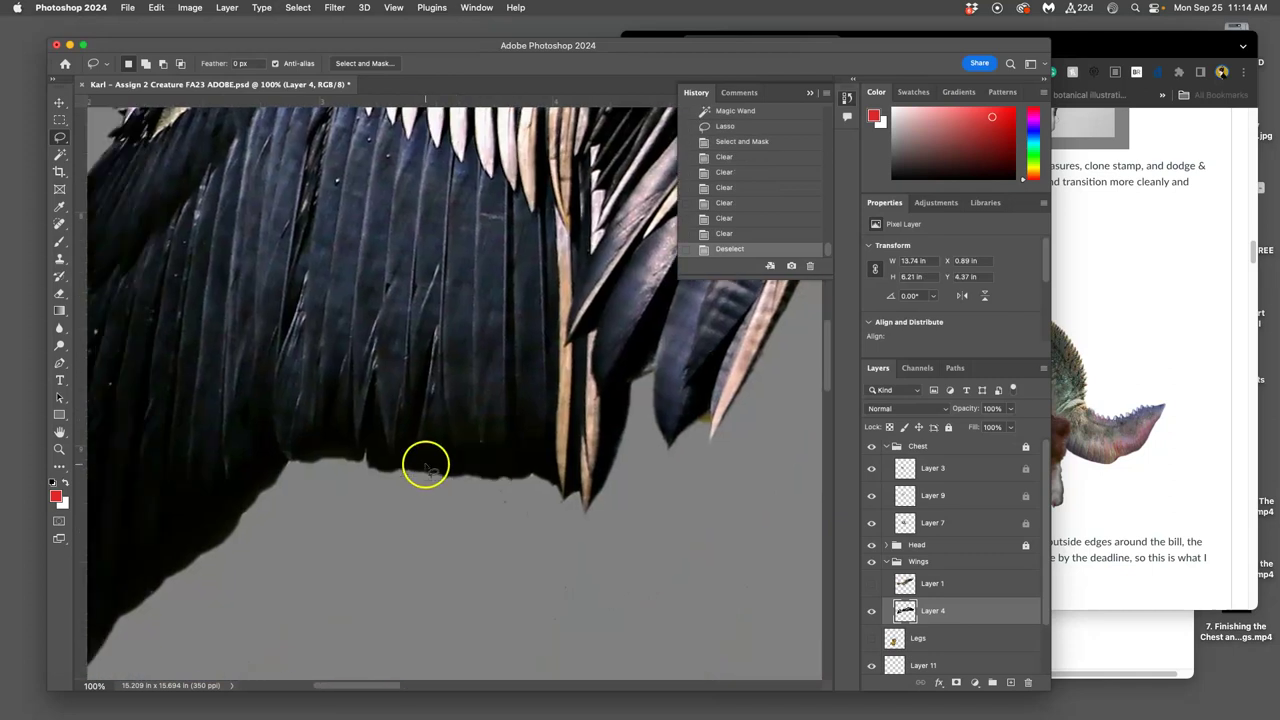
scroll(430, 468, "up", 10)
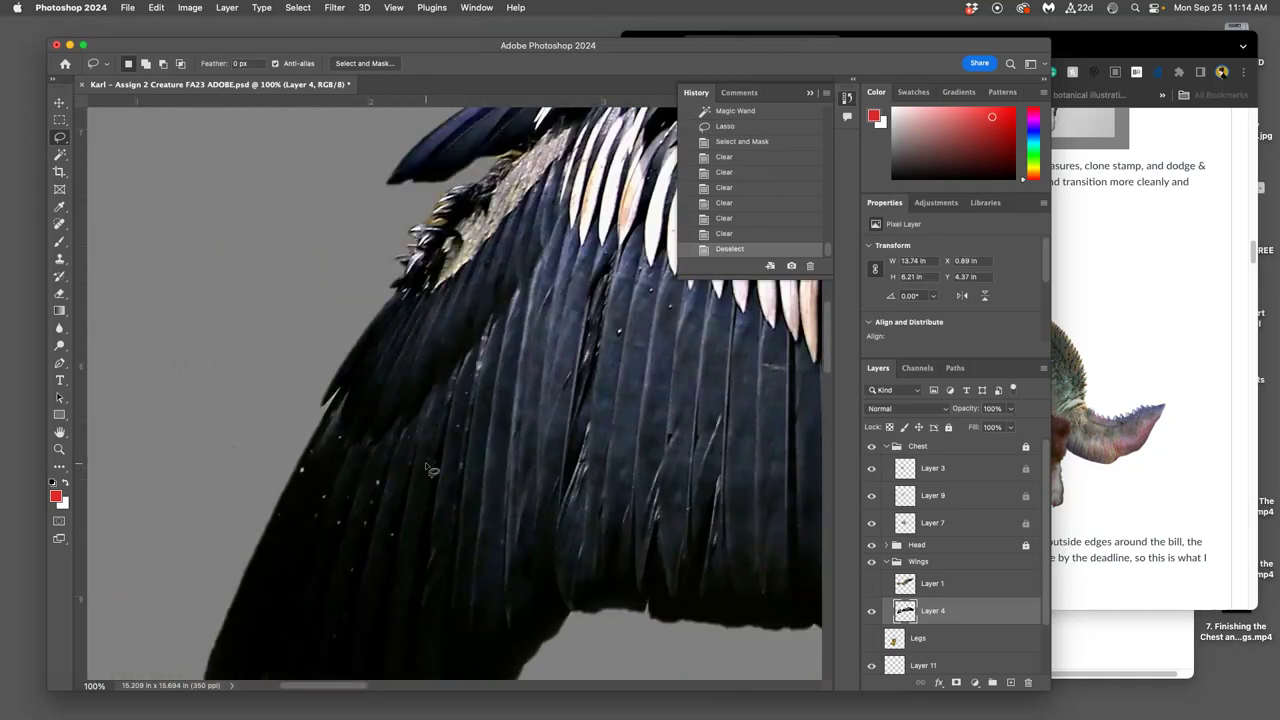
left_click_drag(390, 436, 402, 429)
key("Delete")
key("Delete")
key("super+d")
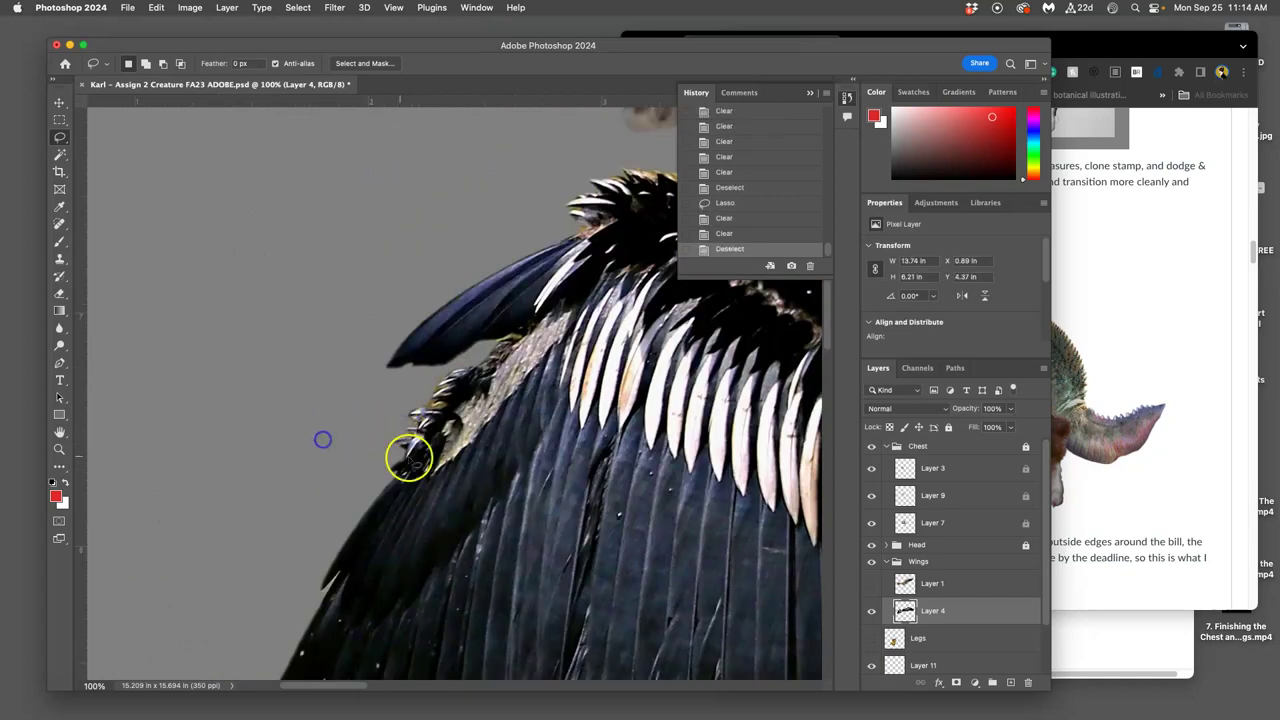
Step: Lasso the leftover fringe between the lower feather tips nearest the chest, clear it twice, and deselect
scroll(408, 457, "right", 9)
scroll(480, 465, "down", 10)
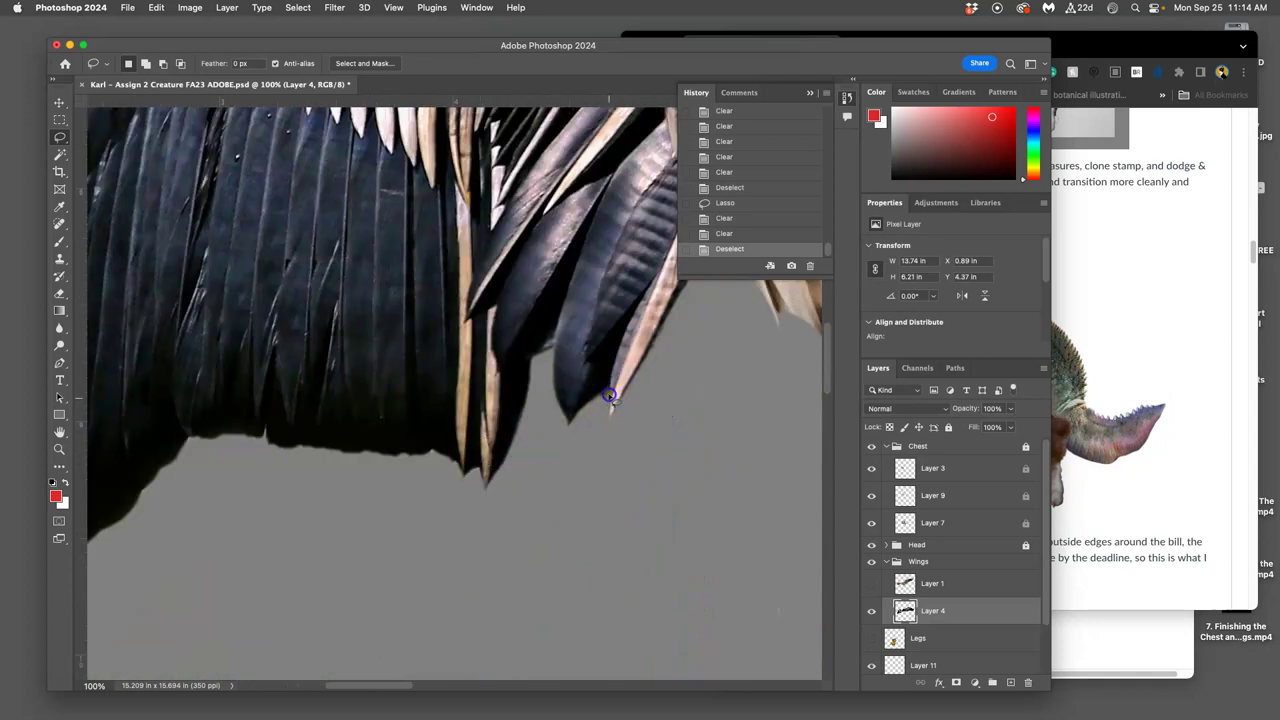
left_click_drag(599, 403, 604, 402)
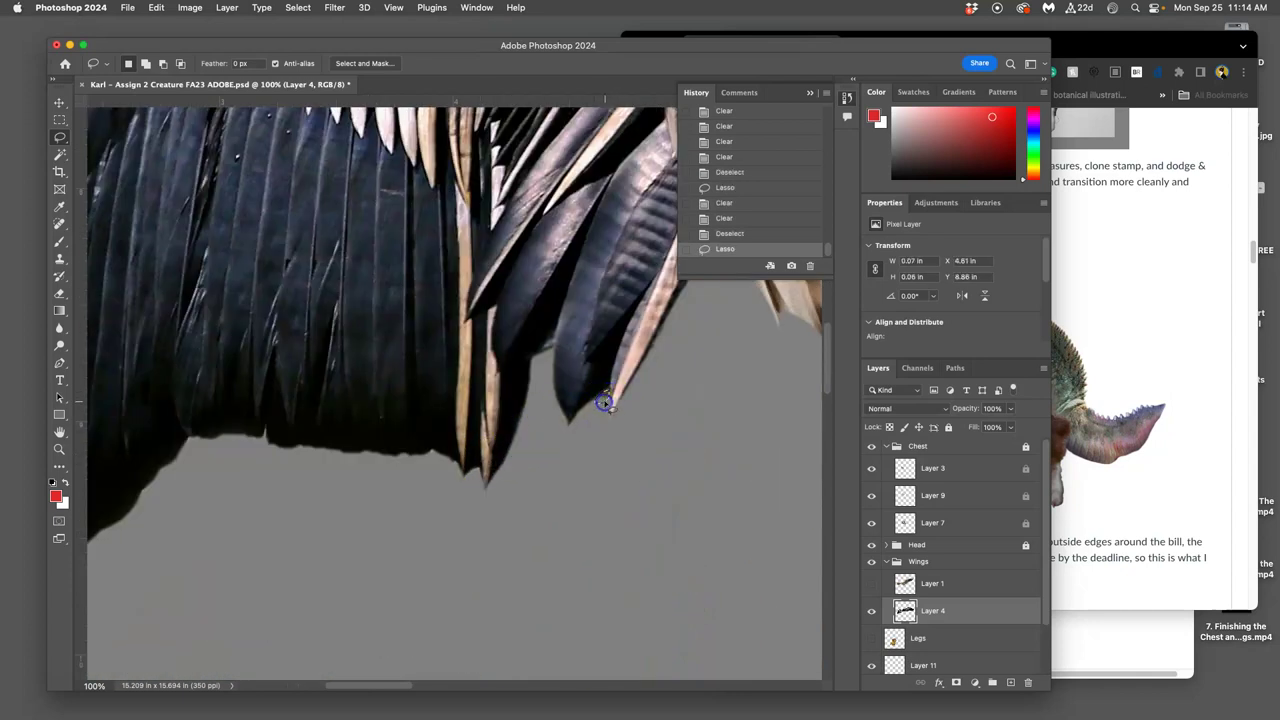
key("Delete")
key("Delete")
key("super+d")
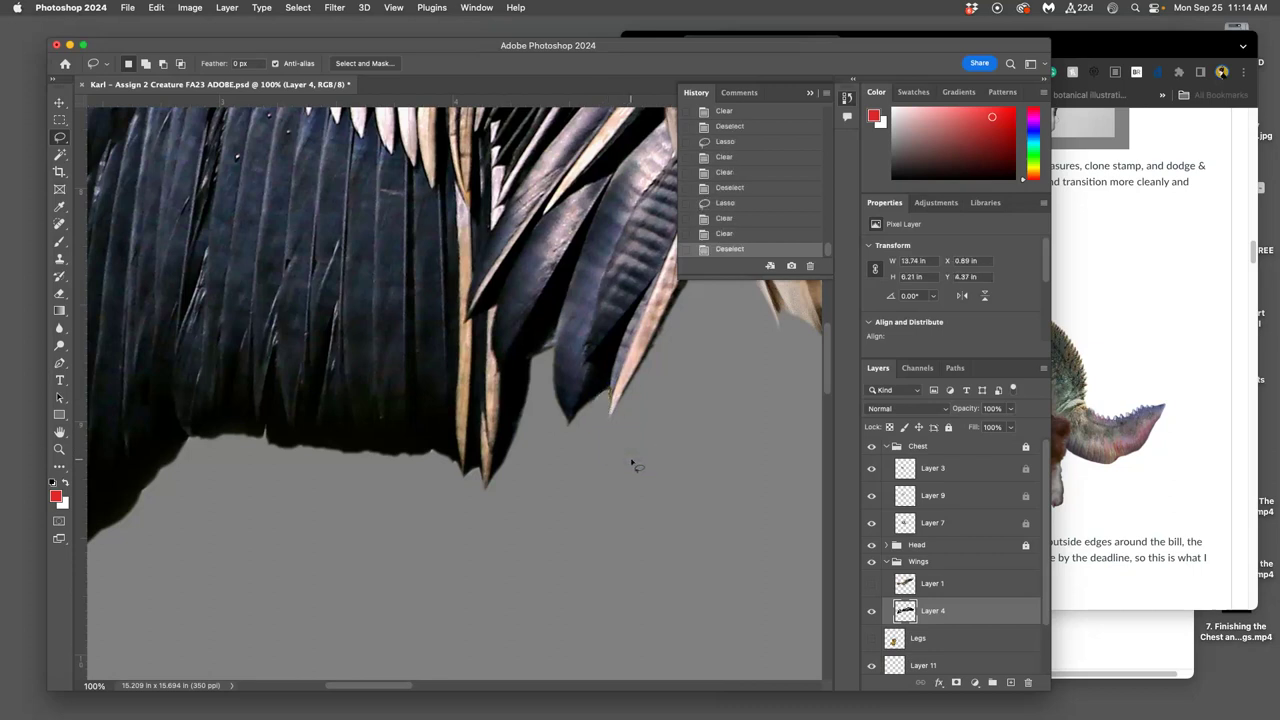
Step: Show the lighter wings on Layer 1 in the Wings group and make that layer active
key("super+minus")
key("super+minus")
key("super+minus")
key("super+minus")
key("super+minus")
left_click_drag(626, 450, 526, 557)
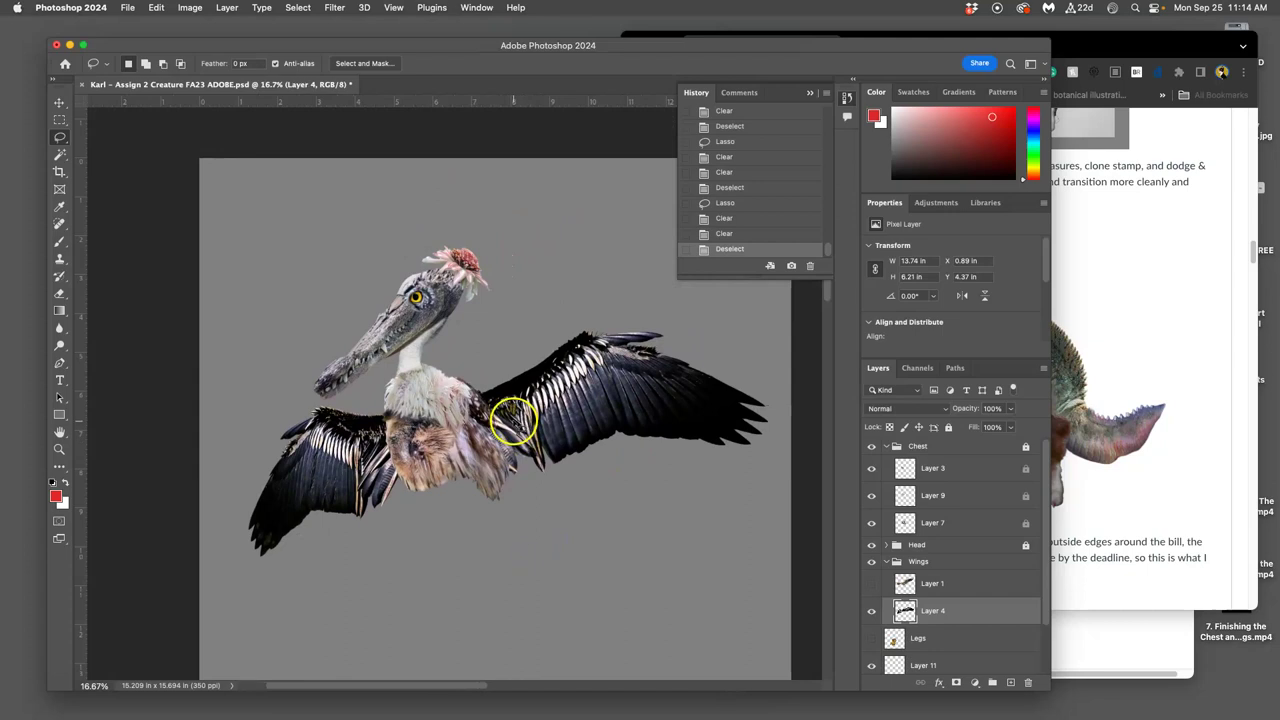
left_click(872, 585)
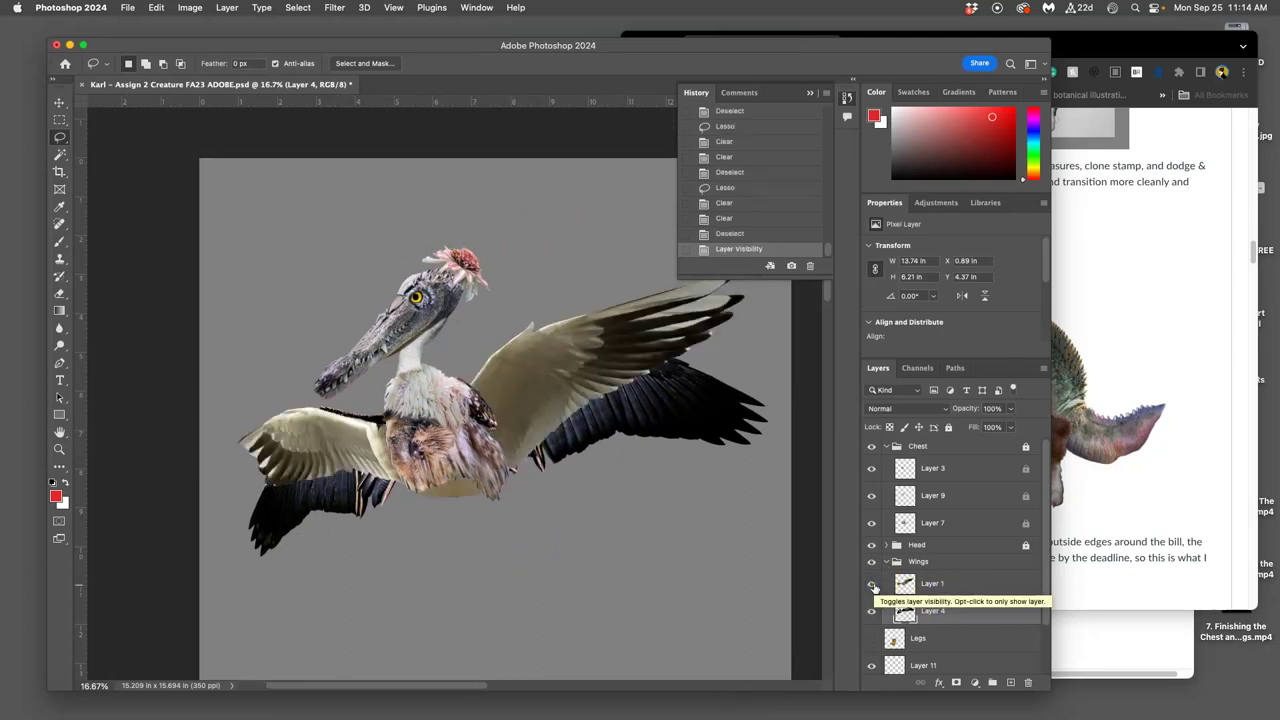
left_click(952, 586)
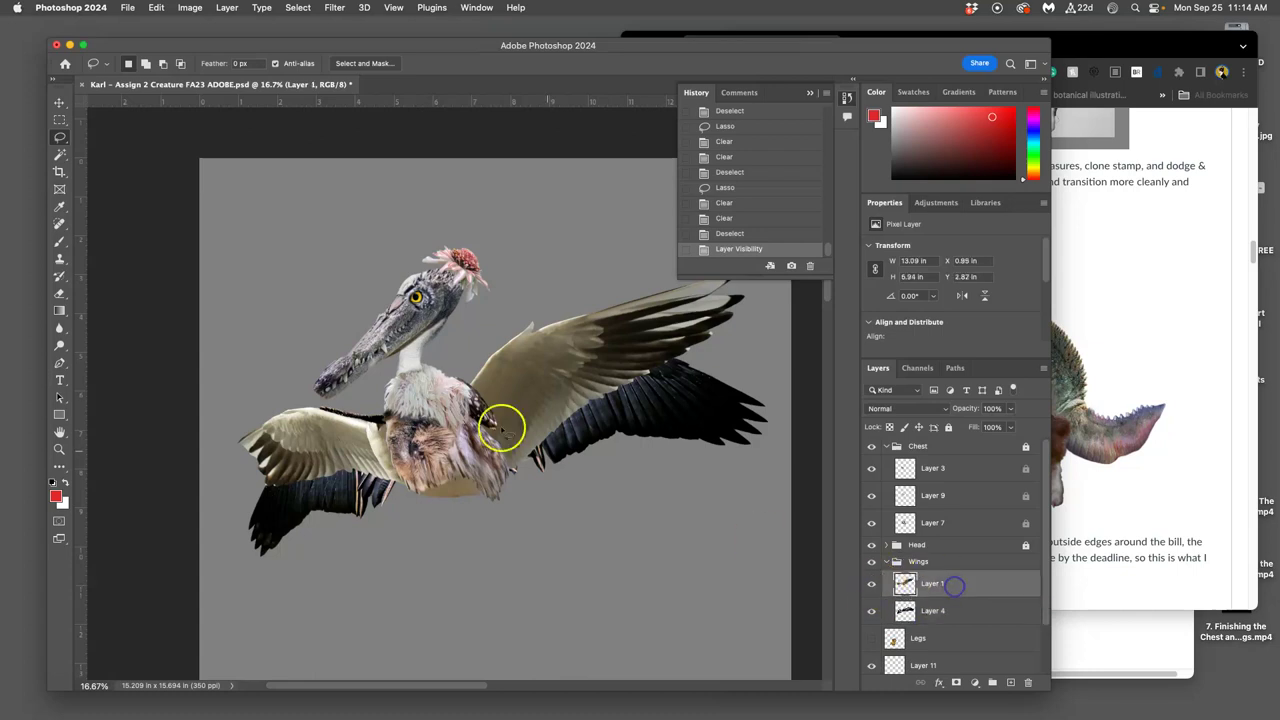
Step: Apply Levels to Layer 1 with input black point 17, midtone 1.36 and white point 255
left_click(190, 8)
mouse_move(220, 46)
left_click(386, 52)
left_click_drag(900, 268, 830, 268)
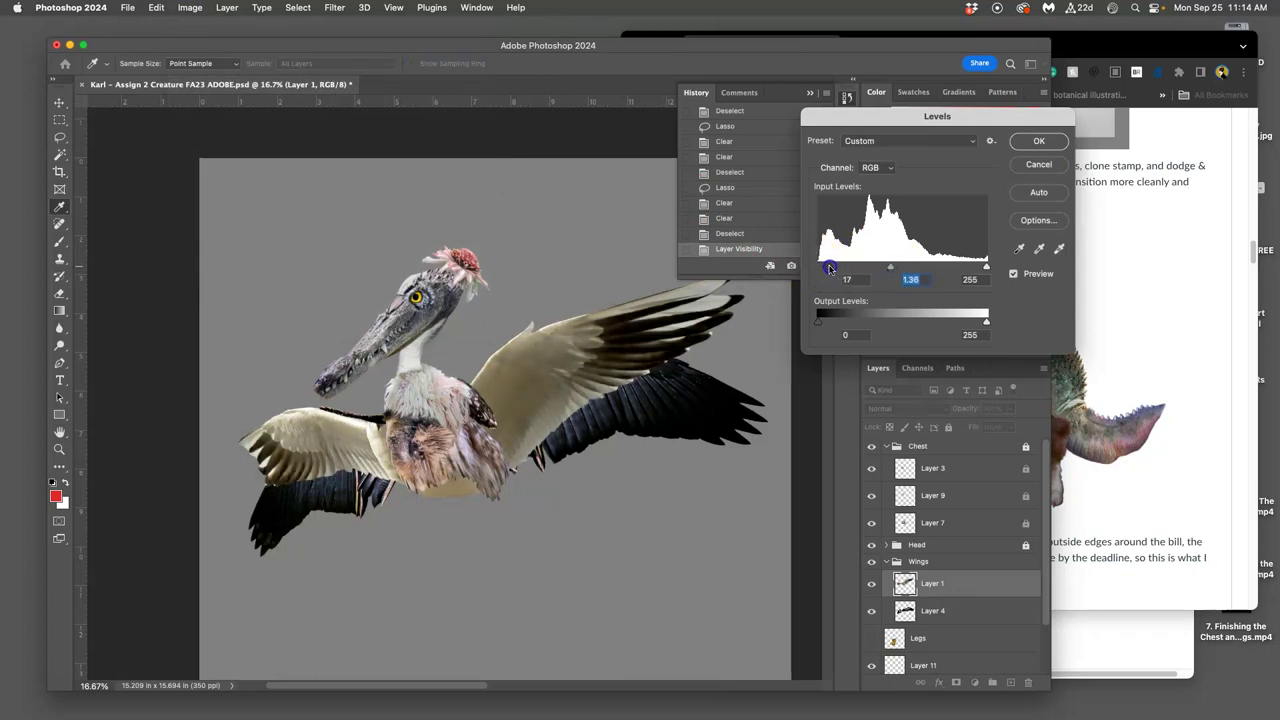
left_click(1039, 141)
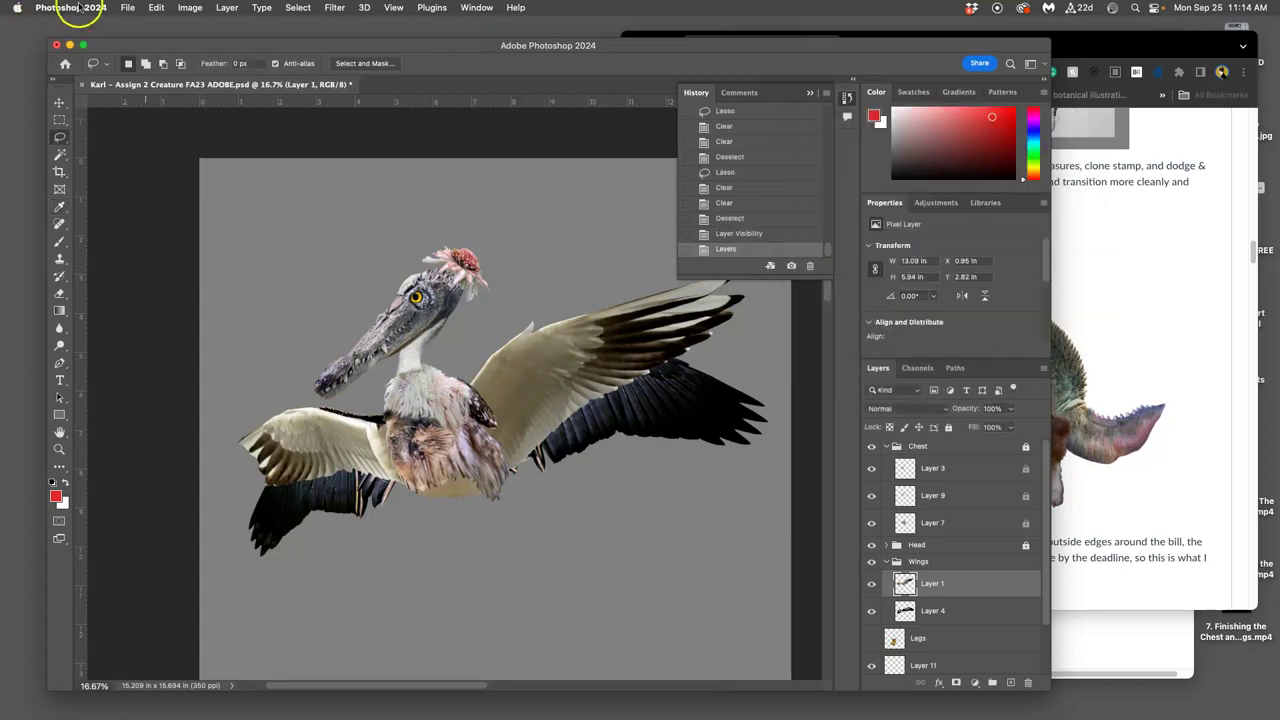
Step: Start a Color Balance adjustment on Layer 1 and shift the midtones to about -16, -6, +23
left_click(189, 8)
mouse_move(260, 44)
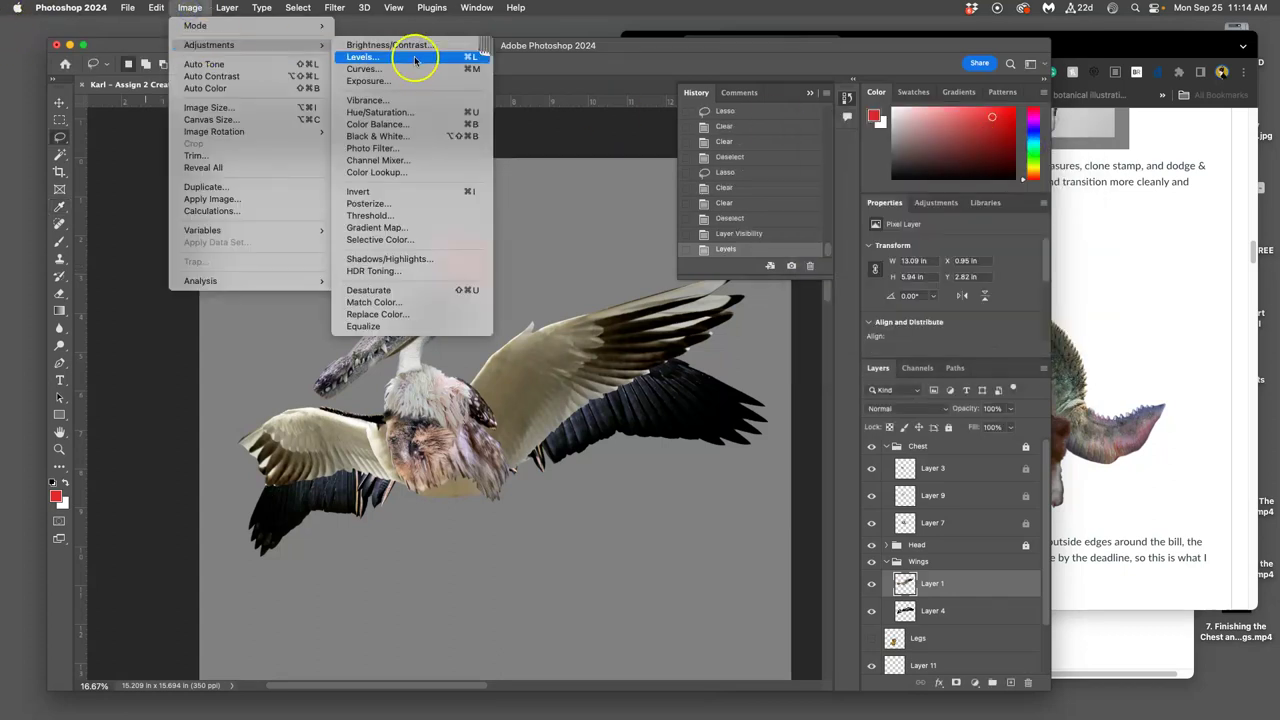
left_click(396, 125)
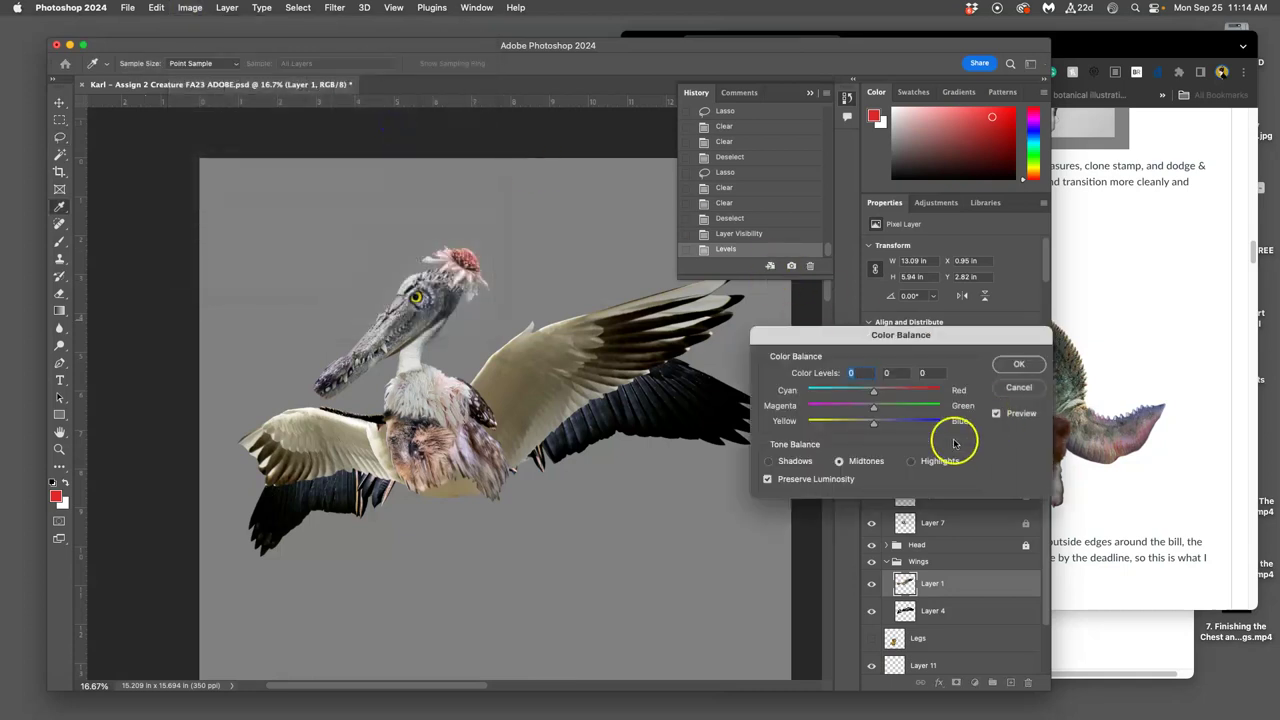
left_click(874, 423)
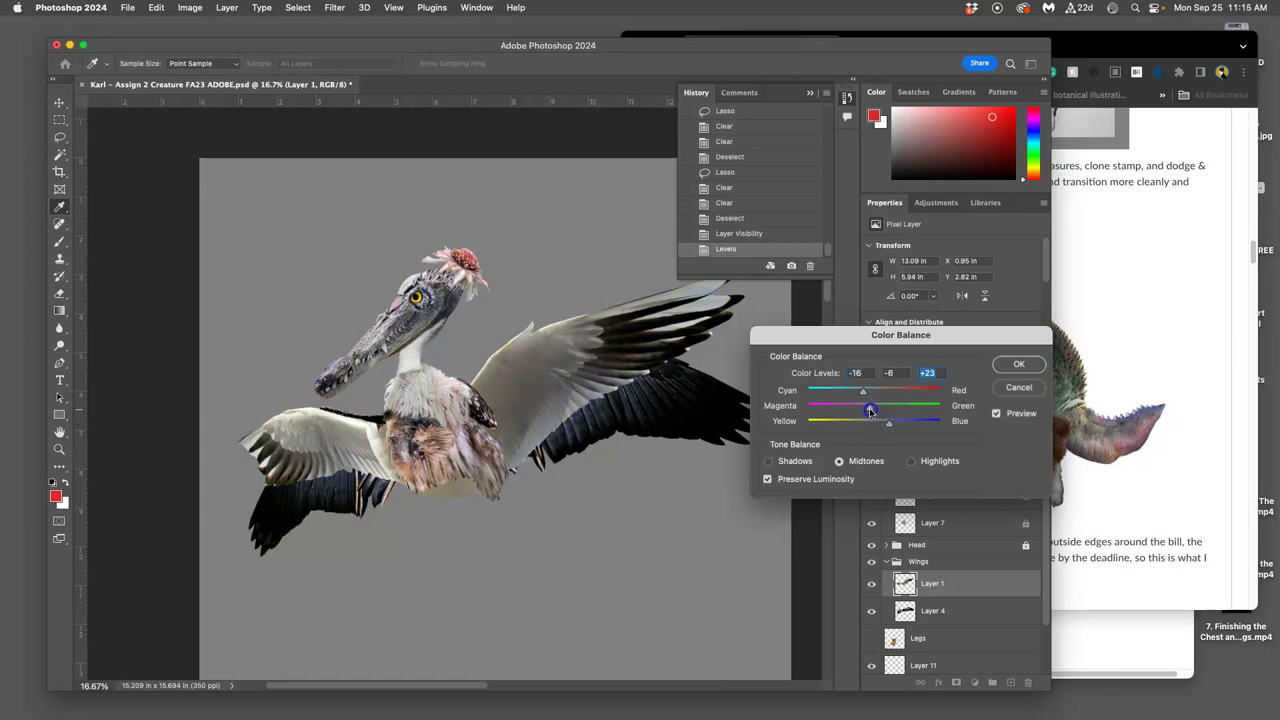
Step: Set the Color Balance shadows to -9, 0, +10 and apply the adjustment to Layer 1
left_click(911, 461)
left_click(768, 461)
left_click_drag(874, 391, 872, 395)
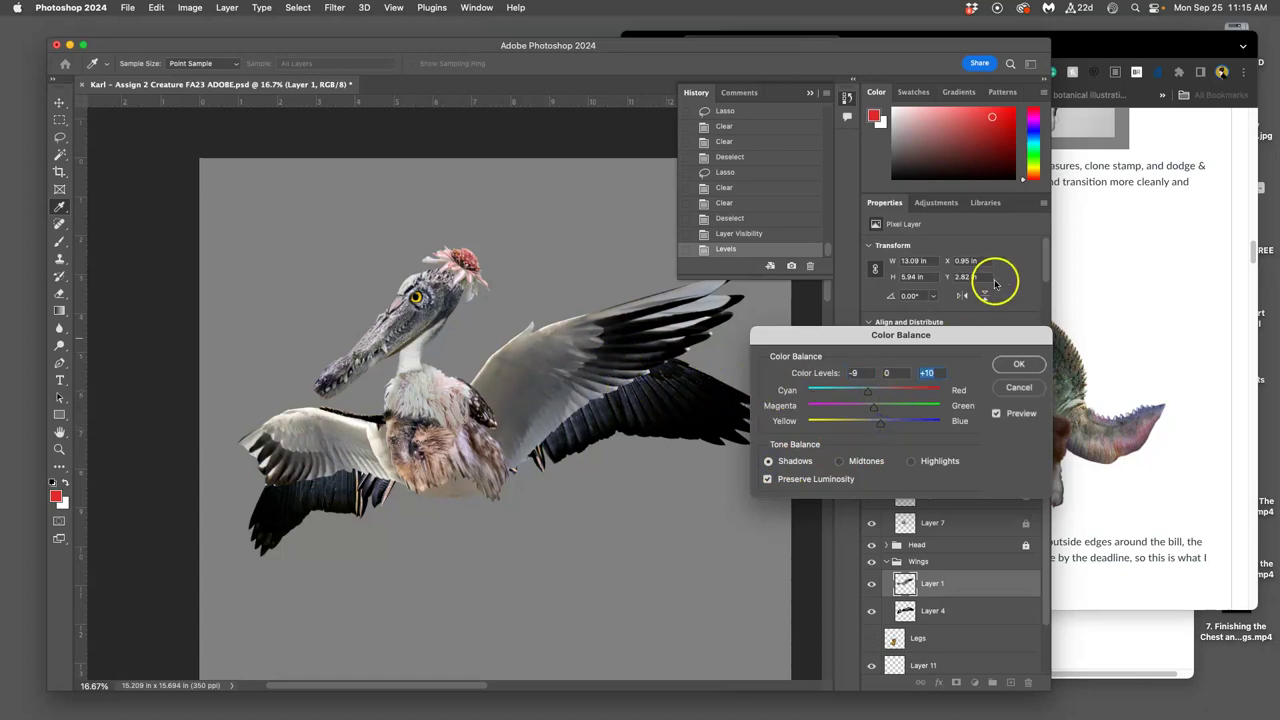
left_click(1016, 360)
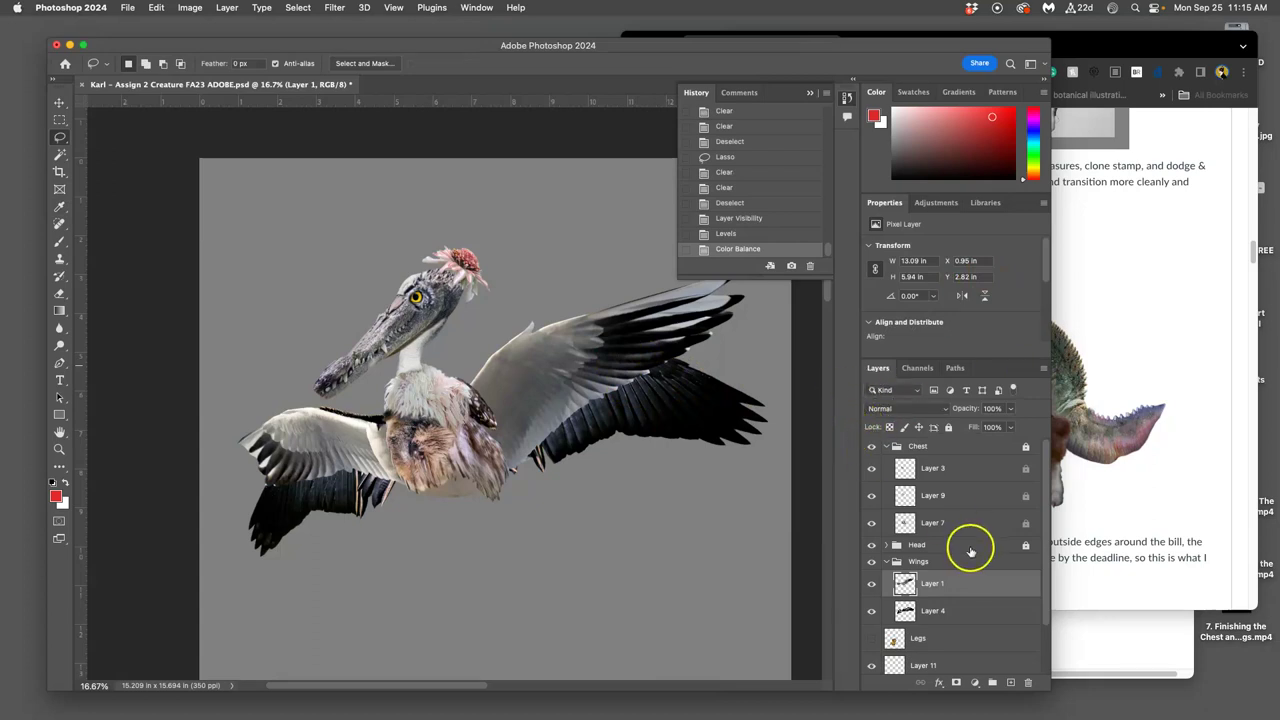
Step: Make Layer 4 active and toggle its visibility off and on to compare the two wing pairs
left_click(960, 614)
left_click(869, 611)
left_click(867, 611)
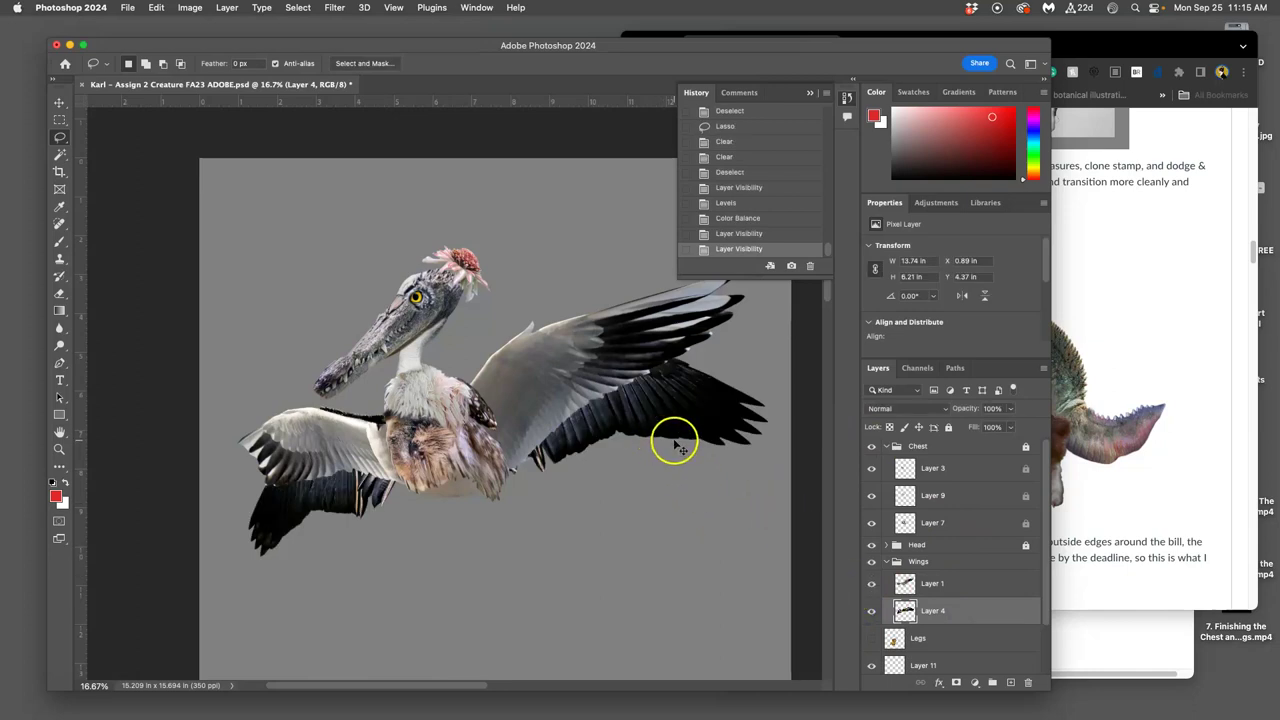
Step: Duplicate Layer 4 and hide the original Layer 4
key("super+j")
left_click(871, 639)
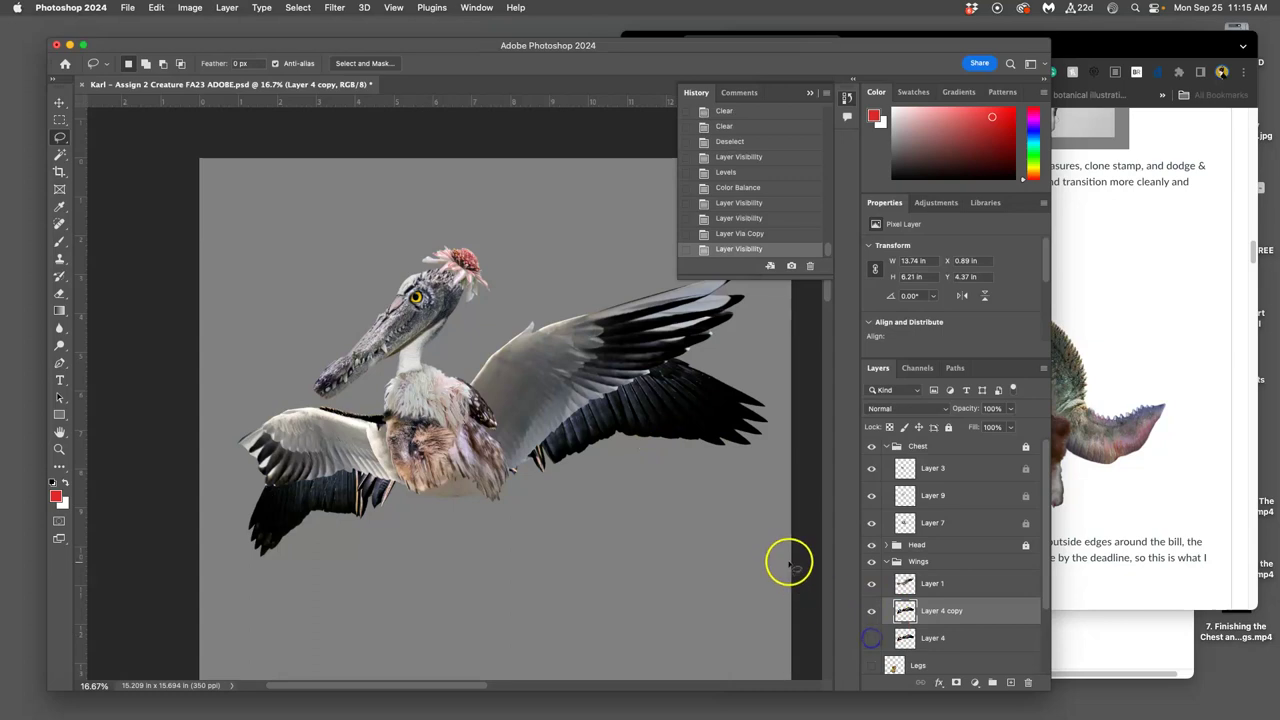
Step: Warp Layer 4 copy so the larger black wing on the right bends upward and spreads behind the light wing
key("super+t")
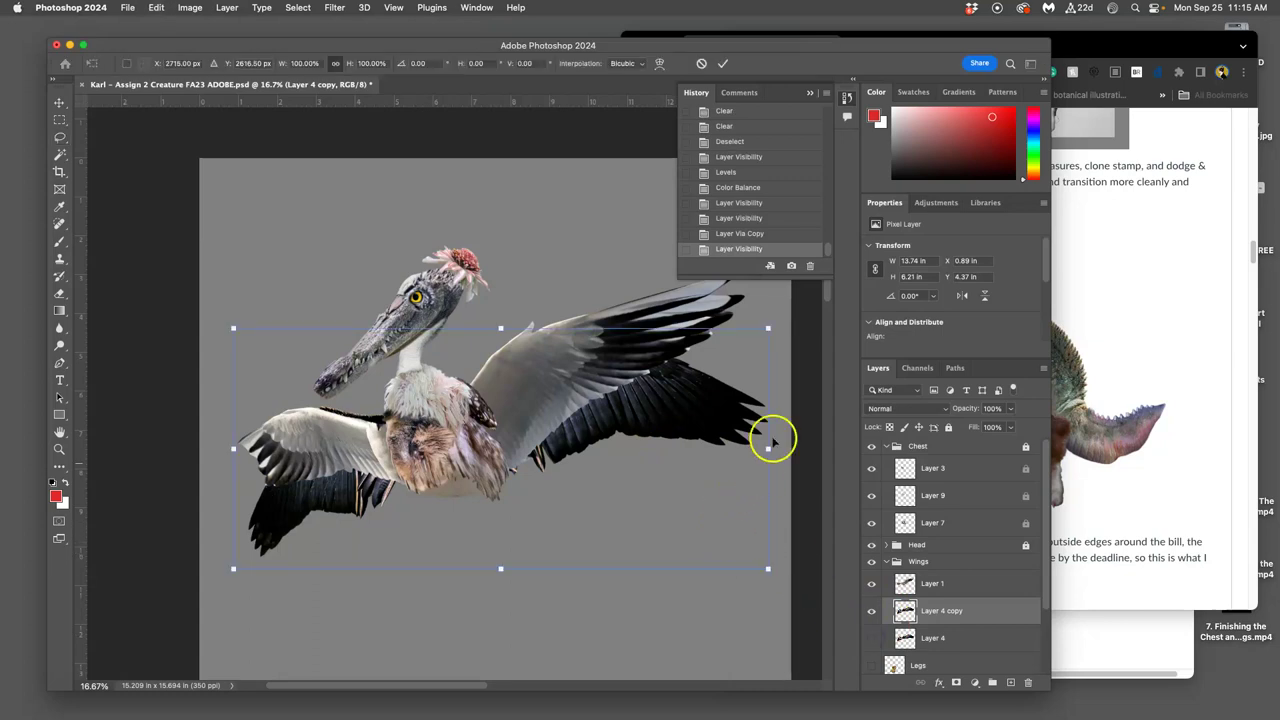
right_click(722, 403)
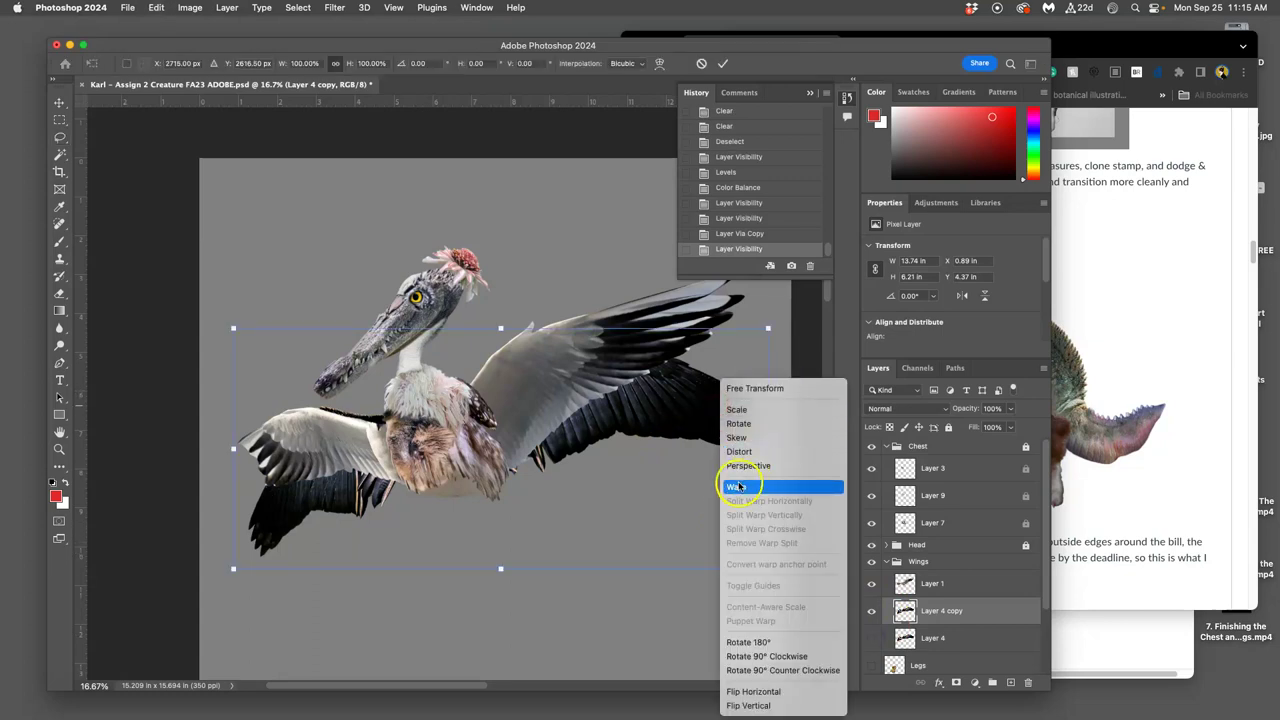
left_click(736, 487)
left_click_drag(759, 331, 770, 265)
scroll(733, 443, "up", 3)
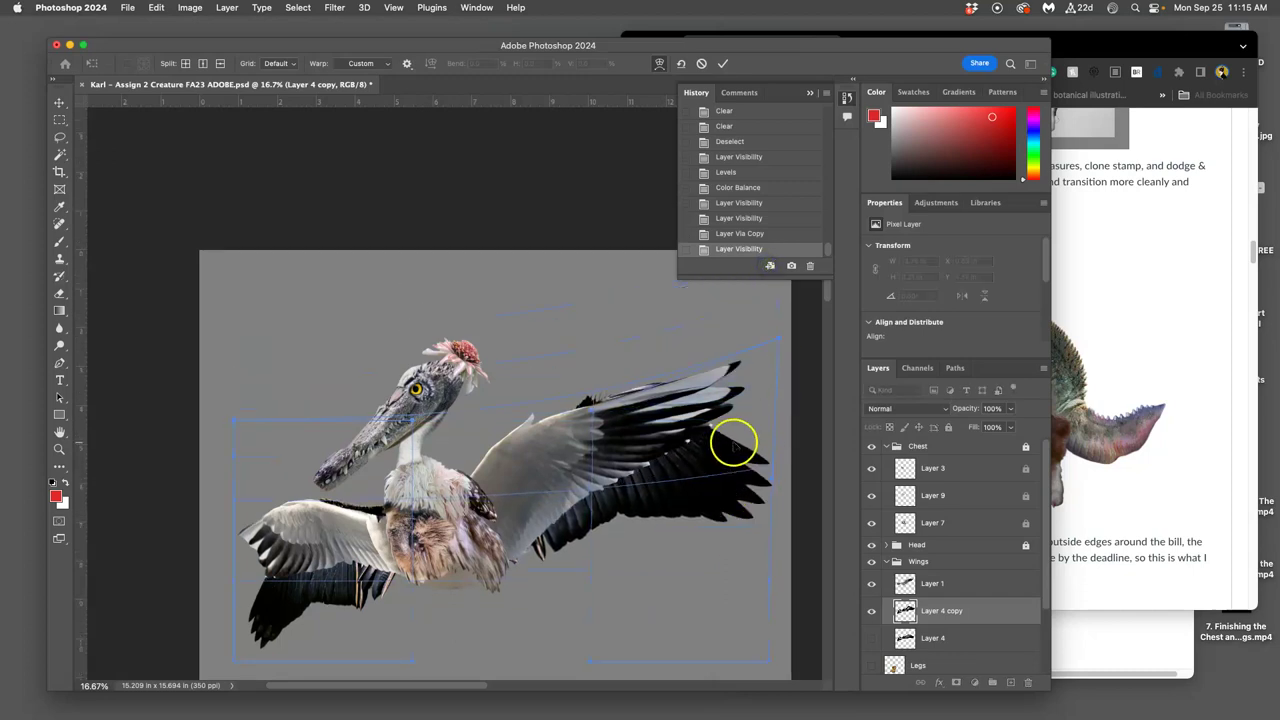
left_click_drag(746, 487, 770, 420)
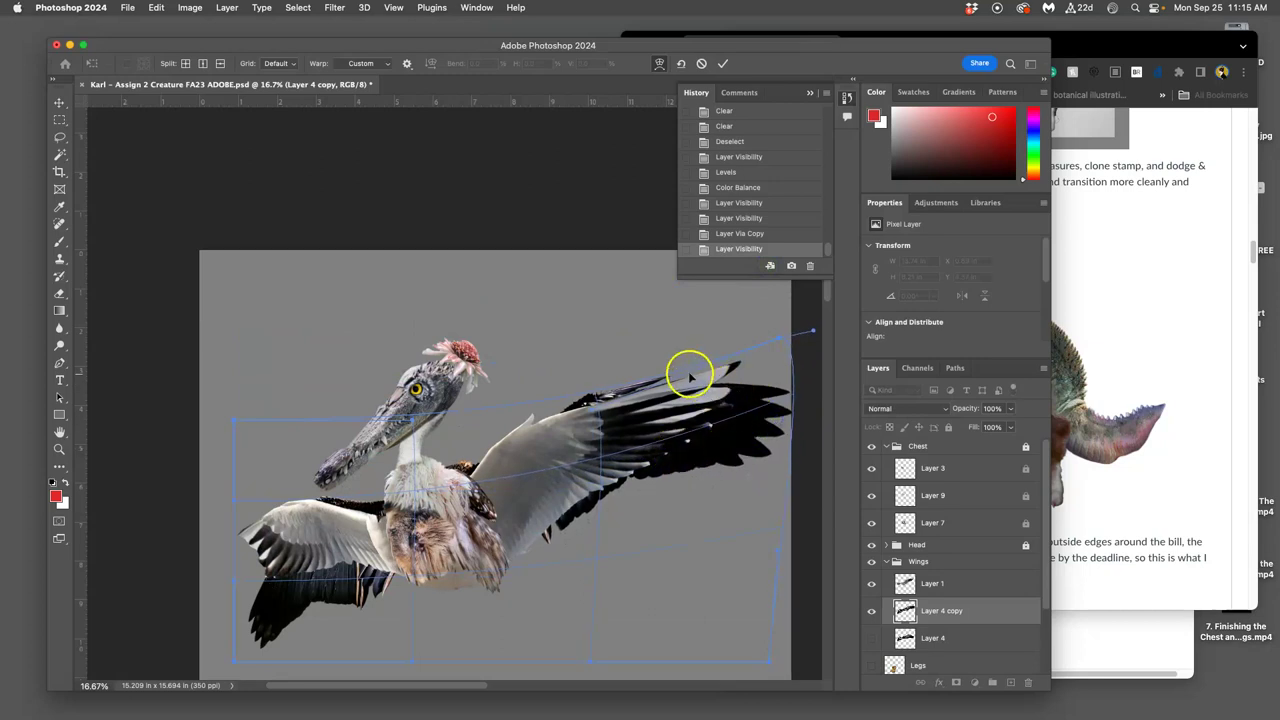
left_click_drag(682, 370, 674, 362)
left_click_drag(485, 448, 481, 444)
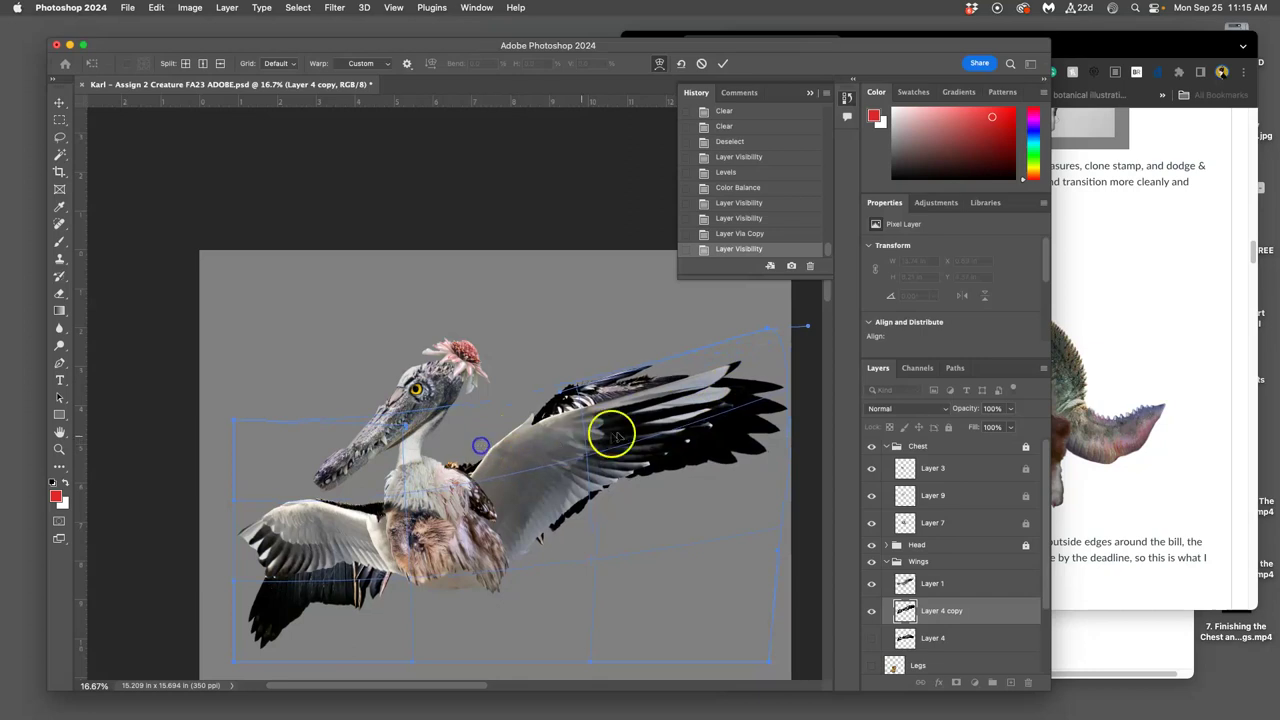
left_click_drag(730, 424, 743, 413)
left_click_drag(663, 457, 666, 470)
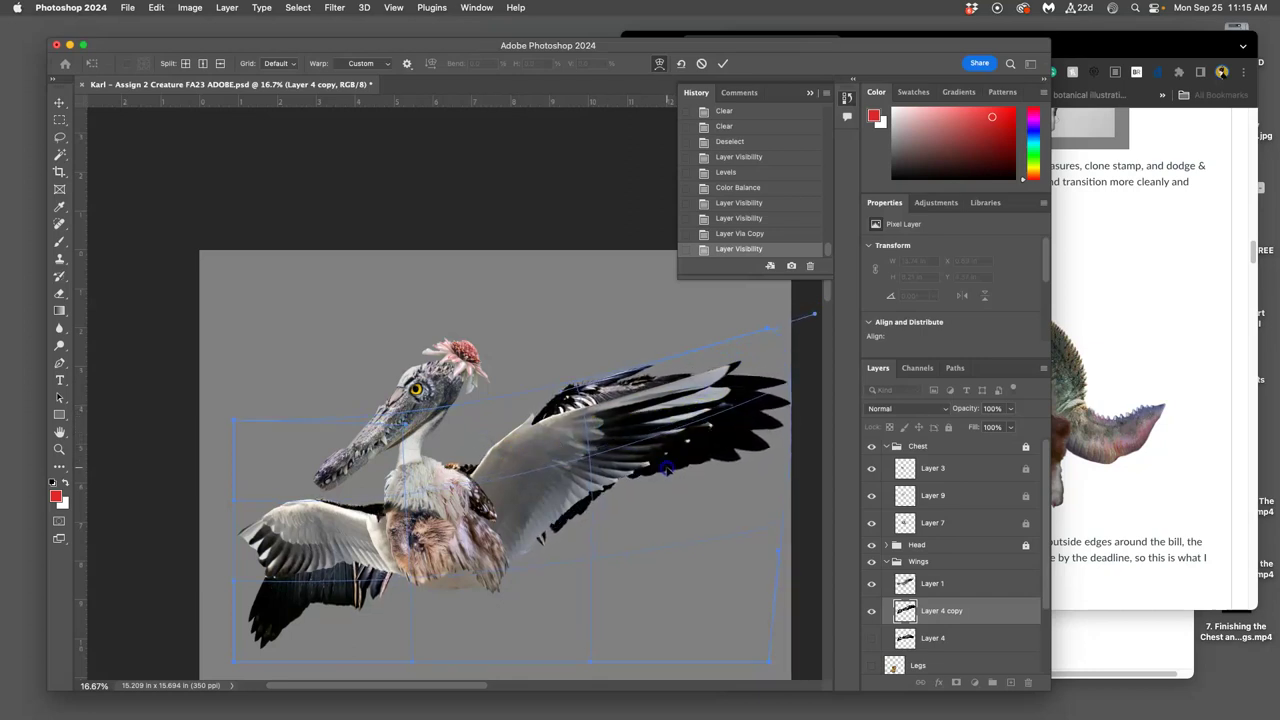
Step: Pull the smaller black wing on the left outward and upward behind the light wing, and apply the warp to Layer 4 copy
left_click_drag(266, 623, 213, 595)
left_click_drag(389, 523, 382, 520)
left_click(282, 505)
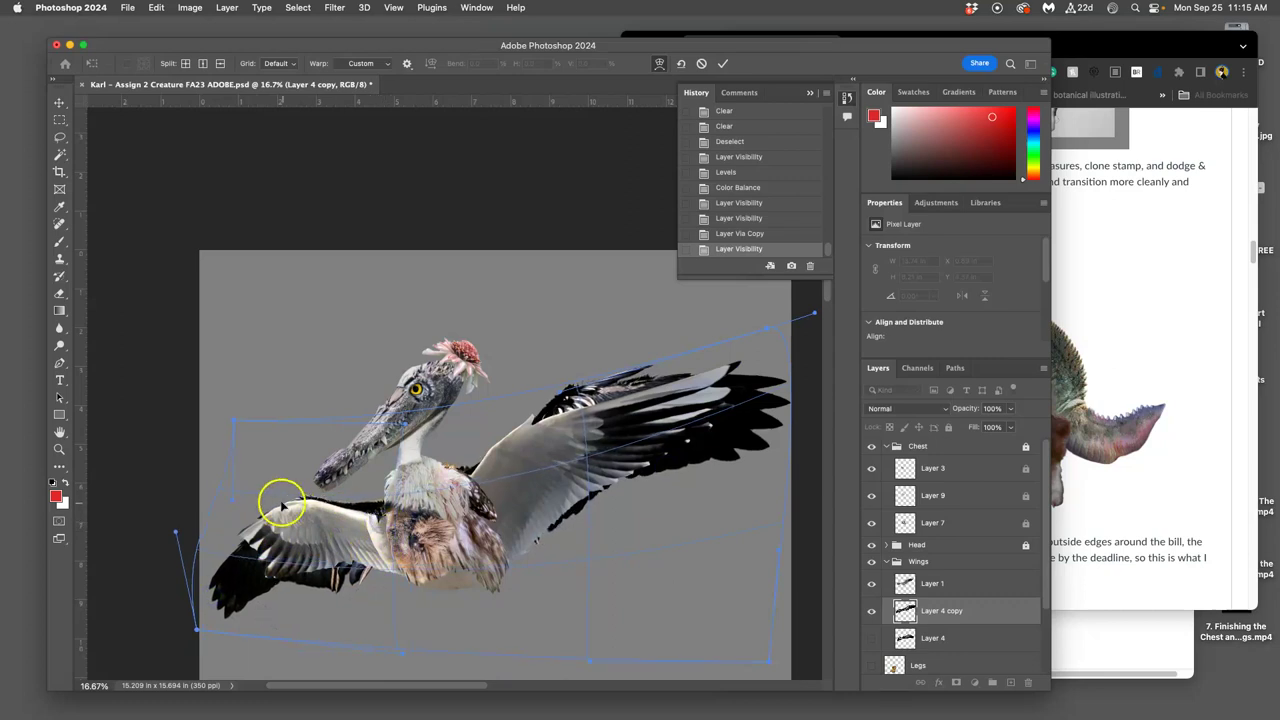
left_click_drag(291, 504, 375, 514)
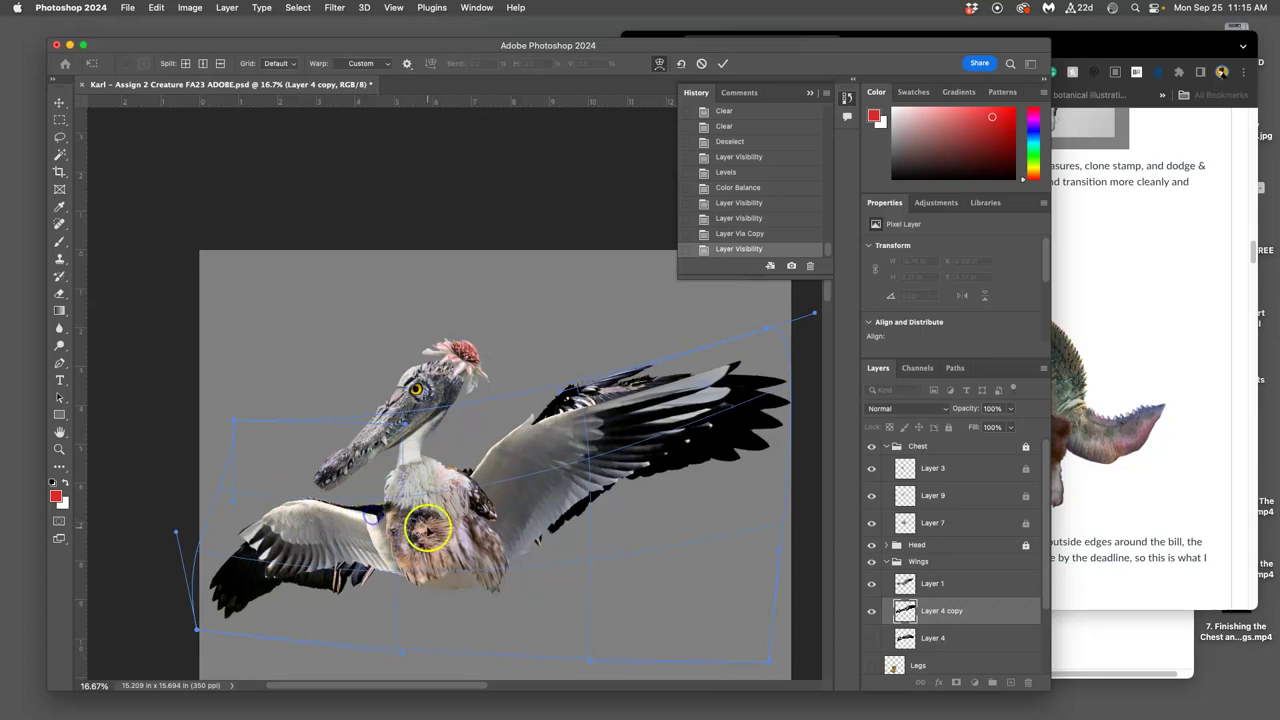
key("Return")
key("l")
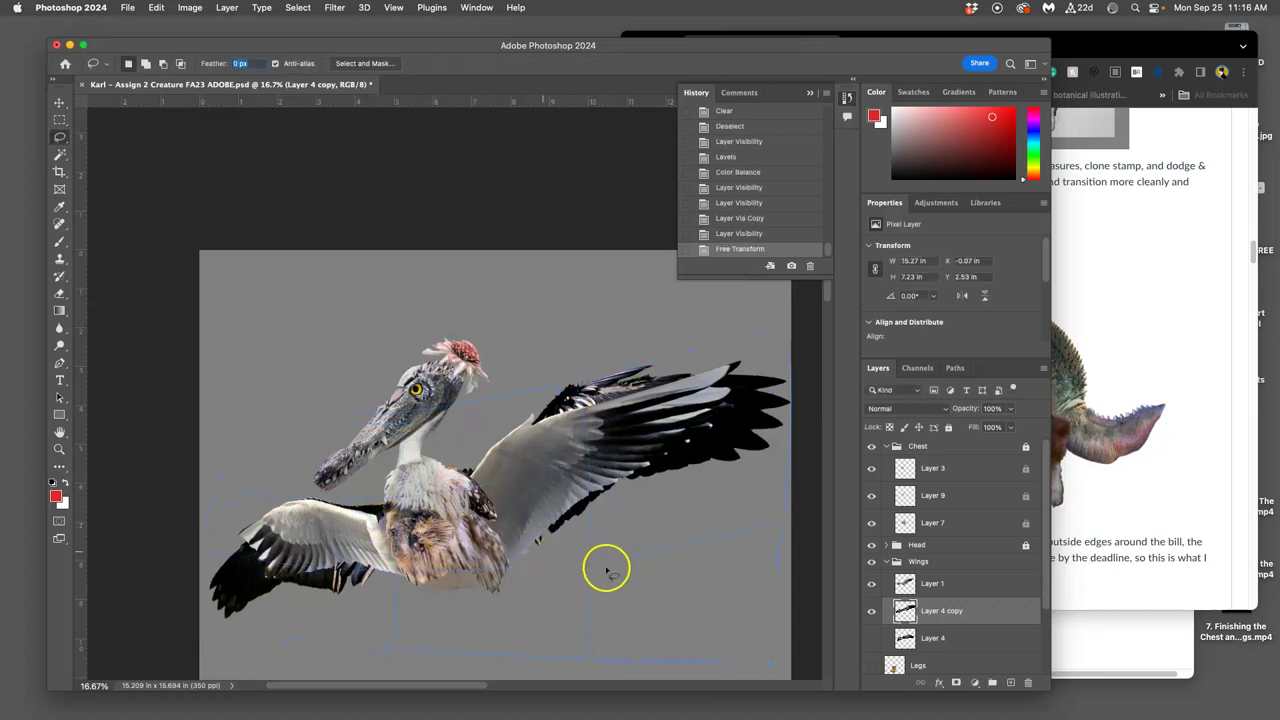
Step: Toggle Layer 1's visibility to compare the warped black wings with and without the light wings
left_click(872, 585)
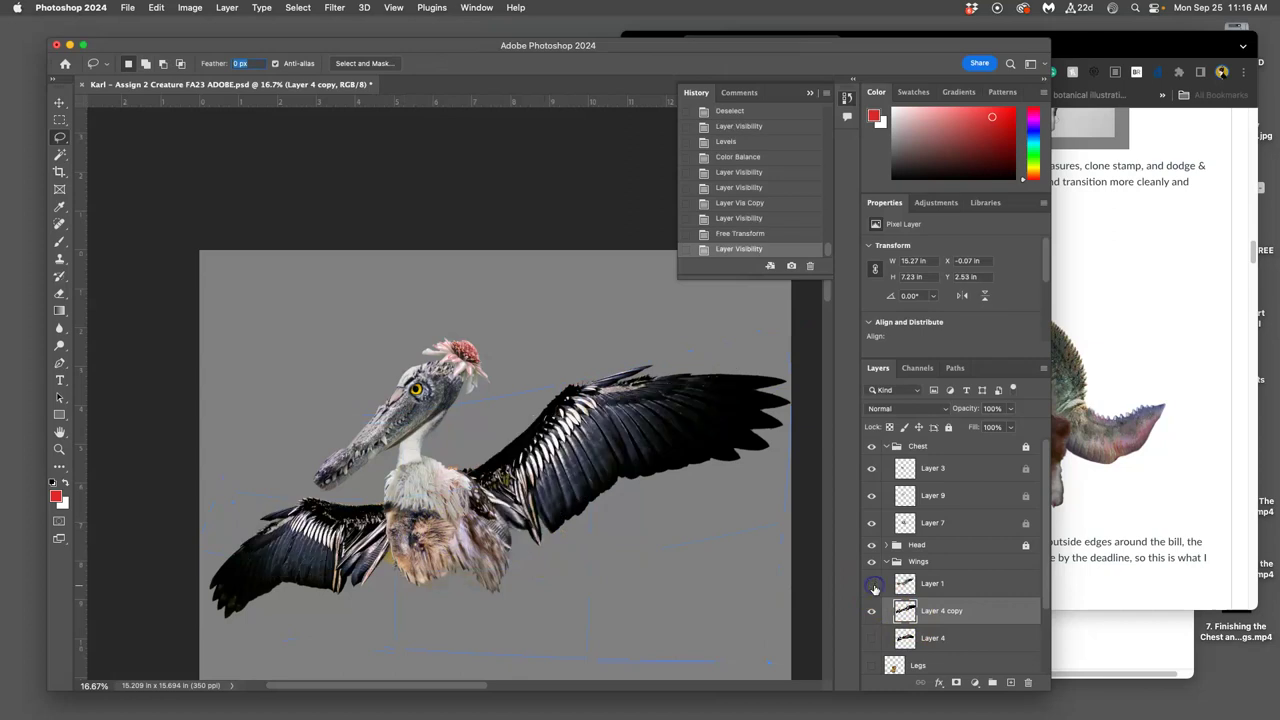
left_click(872, 586)
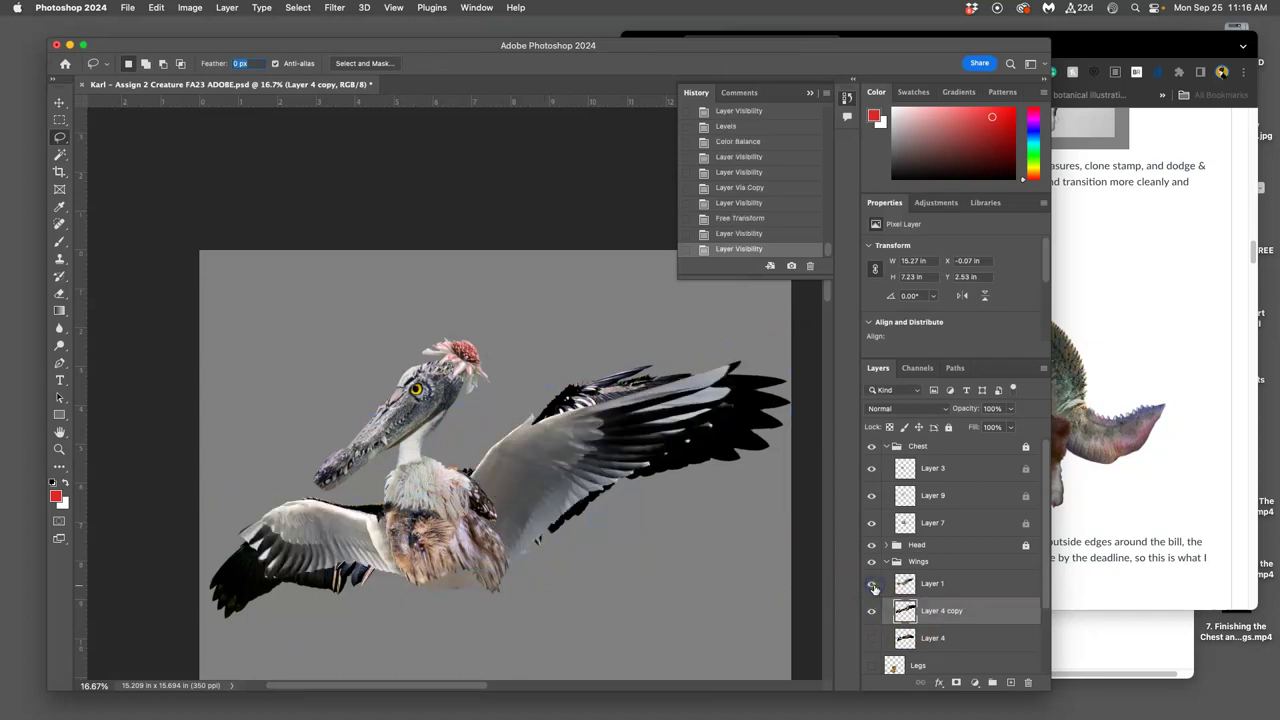
left_click(872, 587)
left_click(872, 587)
Step: Try Layer 1 beneath Layer 4 copy to compare the stacking order, and return it above Layer 4 copy
left_click_drag(912, 585, 922, 624)
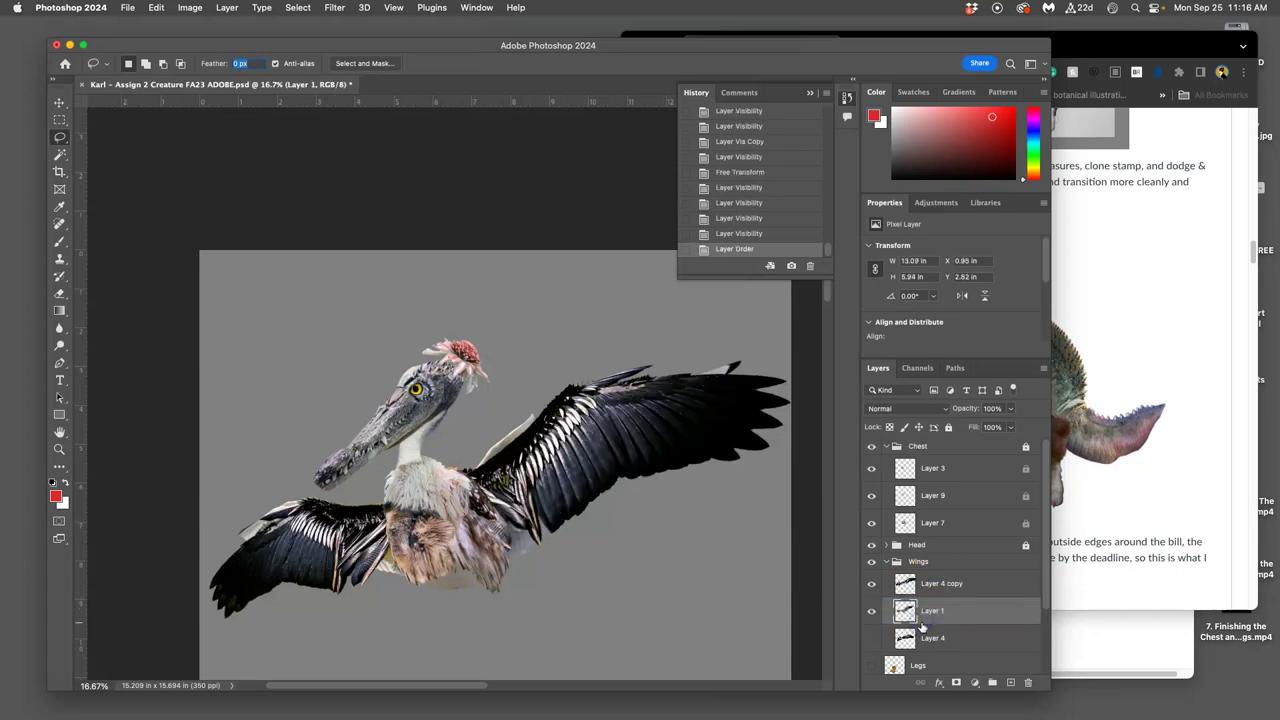
scroll(669, 581, "down", 2)
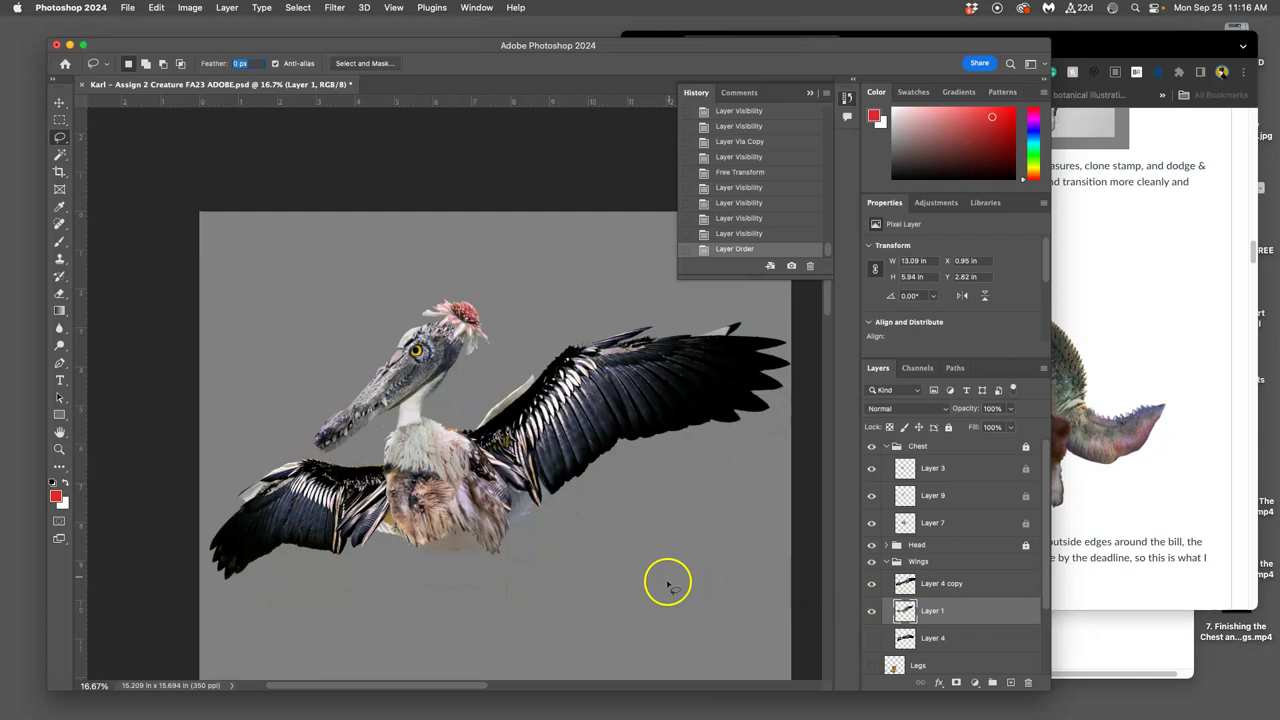
left_click_drag(932, 612, 928, 582)
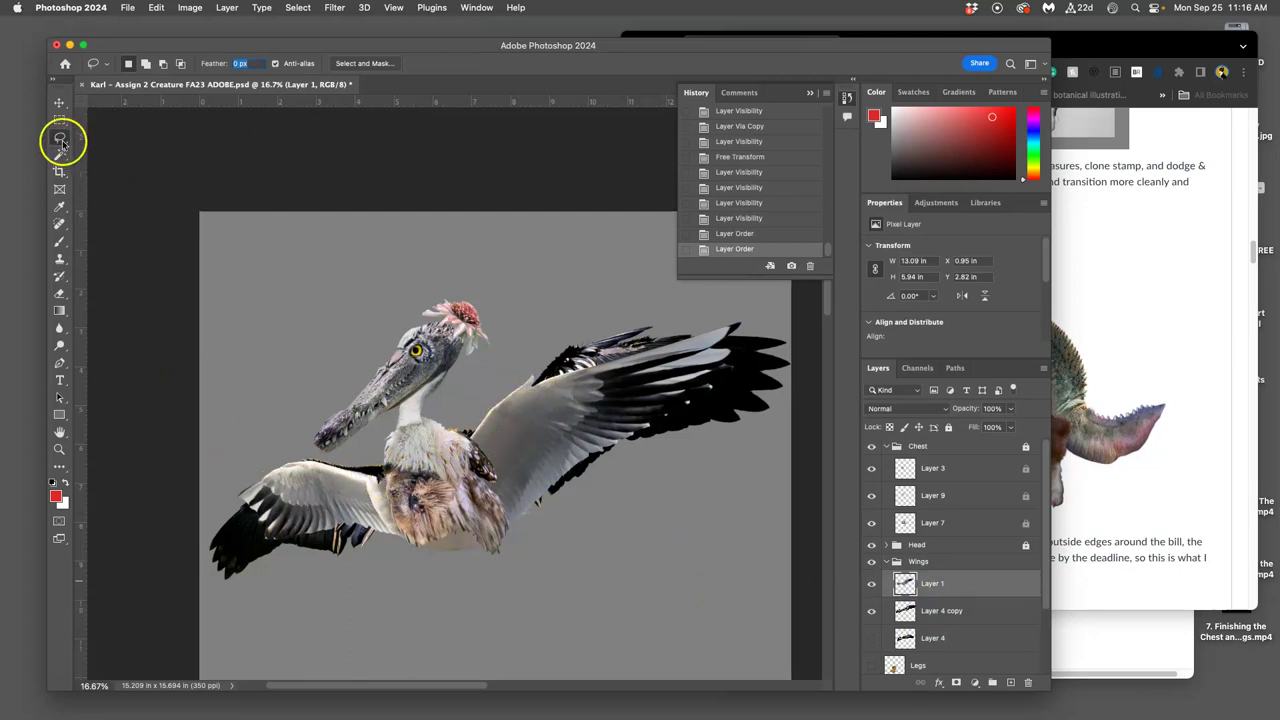
Step: Lasso the stray light feather pixels at the smaller left wing's tip on Layer 1 and delete them
left_click_drag(245, 497, 250, 499)
left_click(232, 496)
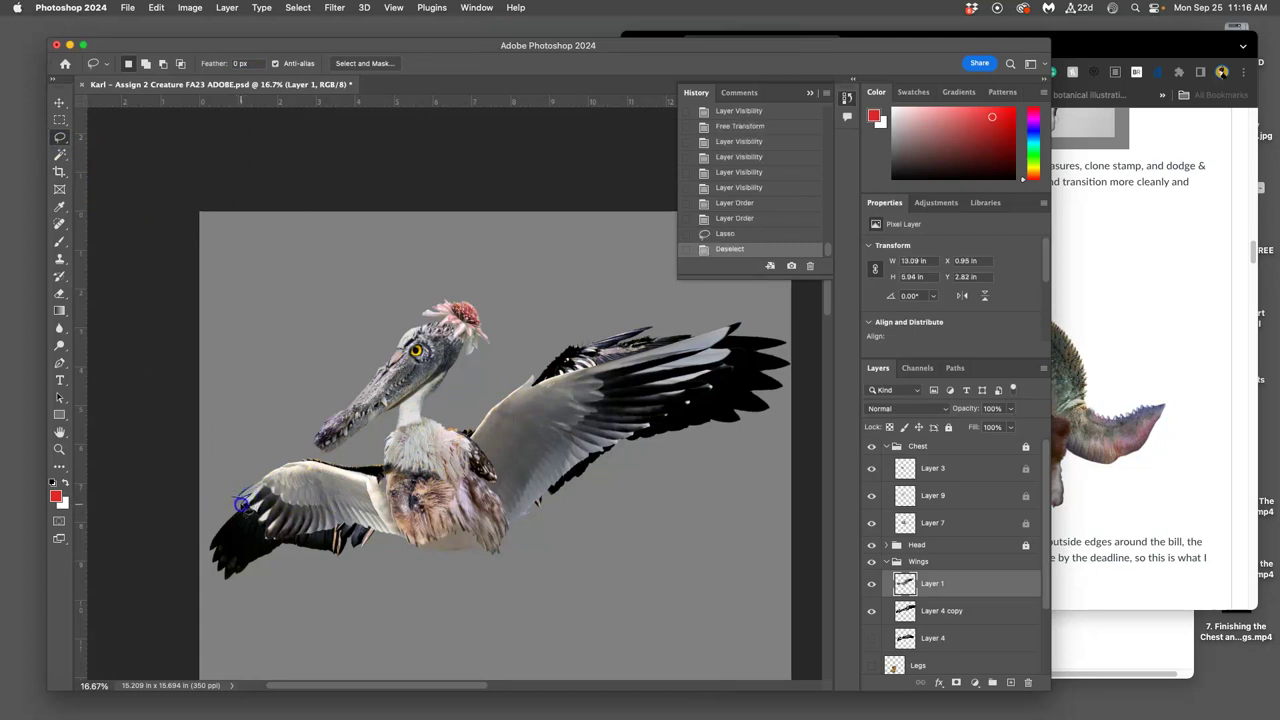
key("BackSpace")
key("BackSpace")
left_click(220, 514)
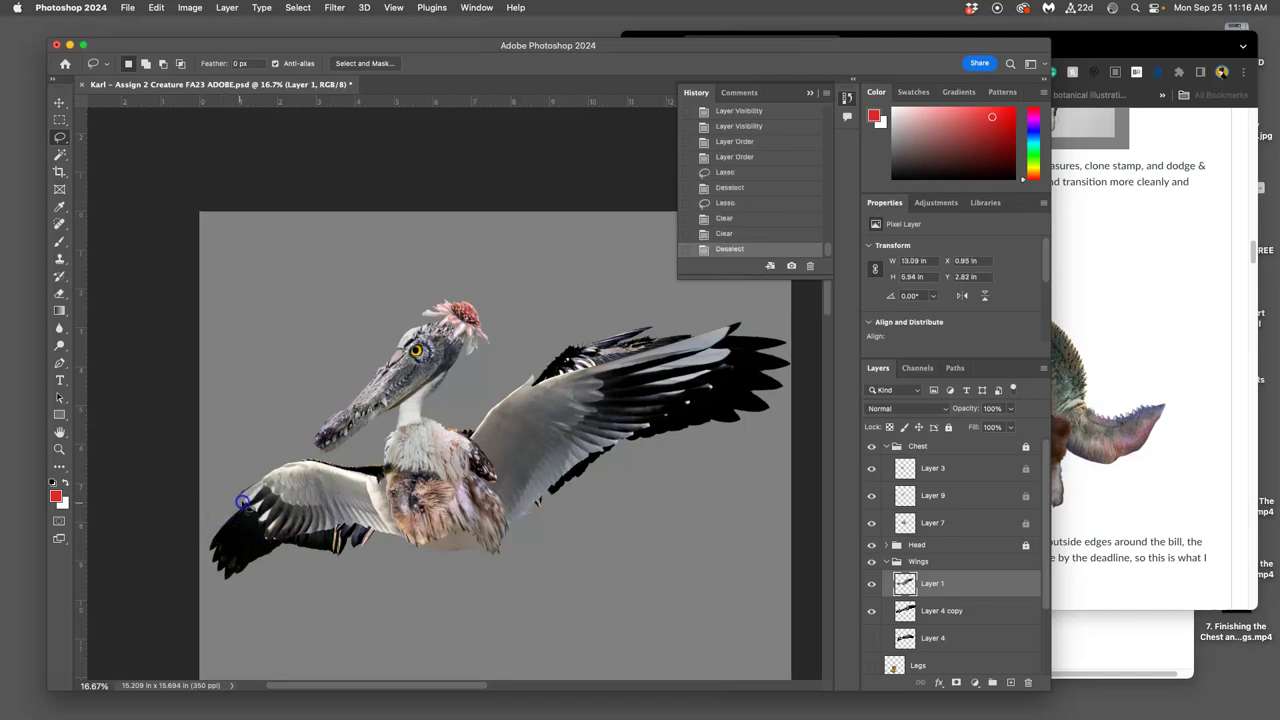
Step: Lasso and delete the remaining pale fragment below the top feather at the left wing's tip on Layer 1
left_click_drag(254, 495, 440, 390)
key("super+plus")
key("super+plus")
key("super+plus")
left_click_drag(375, 464, 414, 446)
left_click(217, 466)
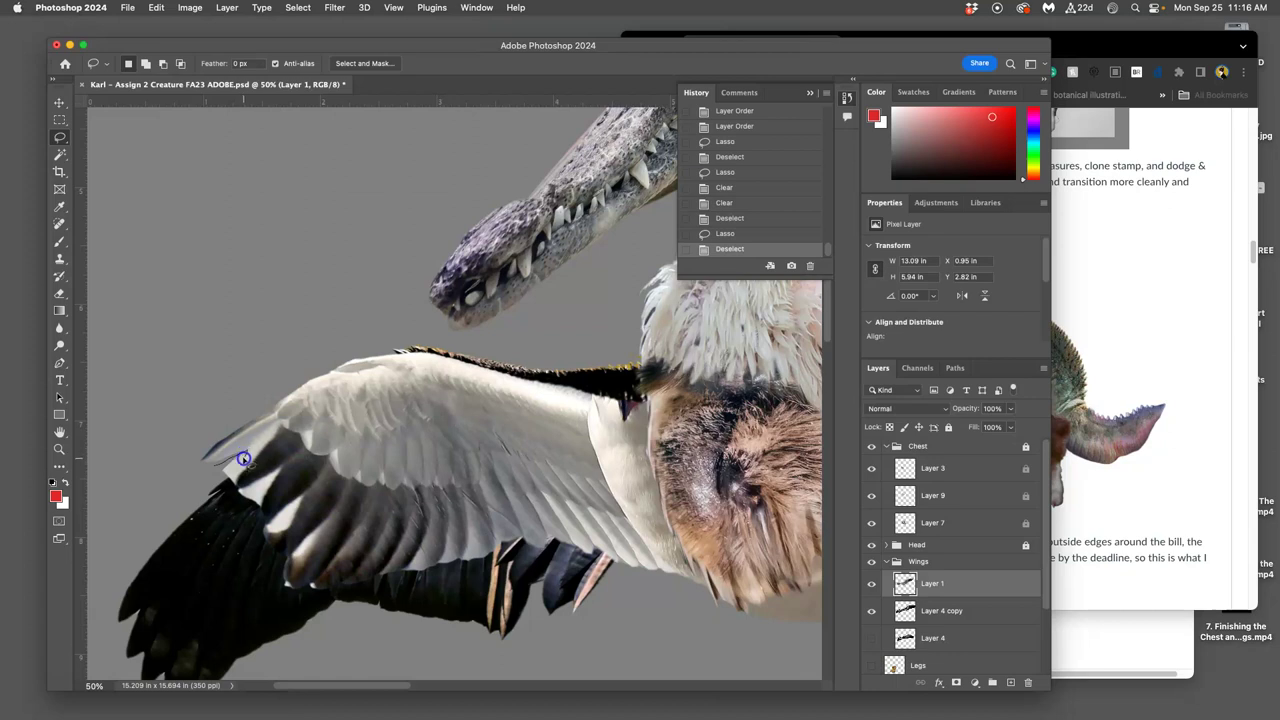
left_click_drag(192, 495, 197, 485)
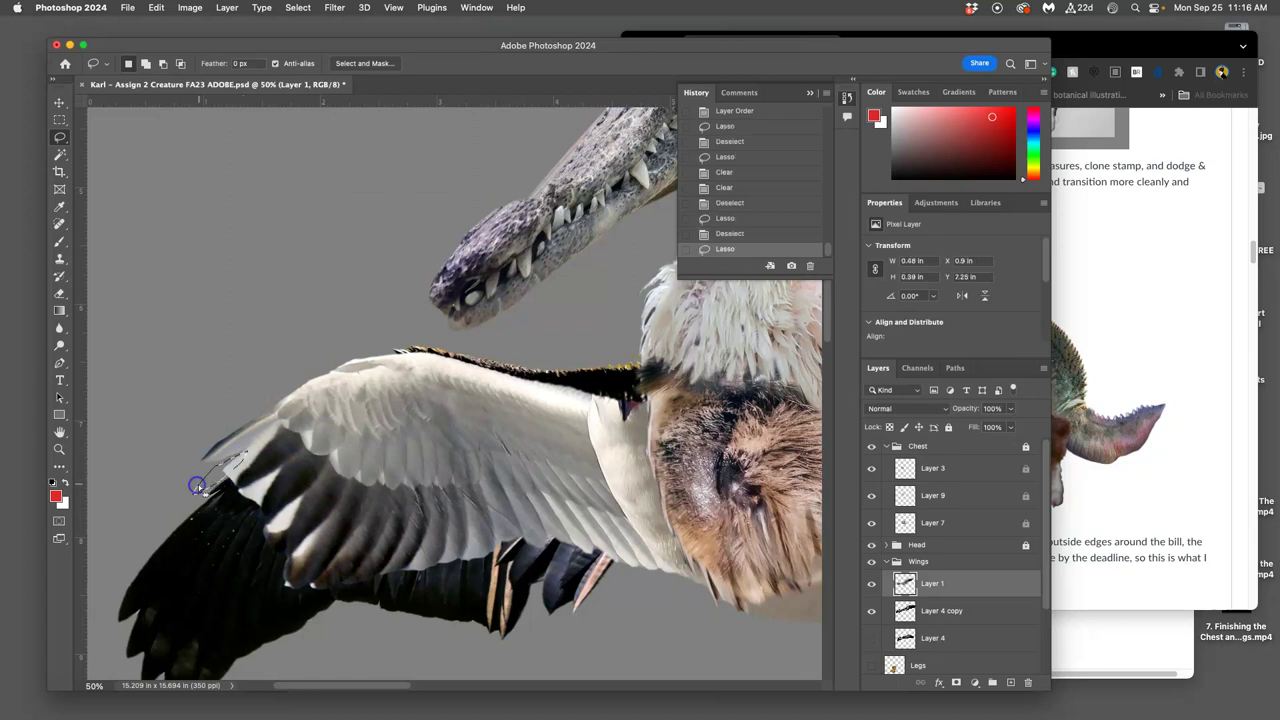
key("Delete")
left_click(257, 508)
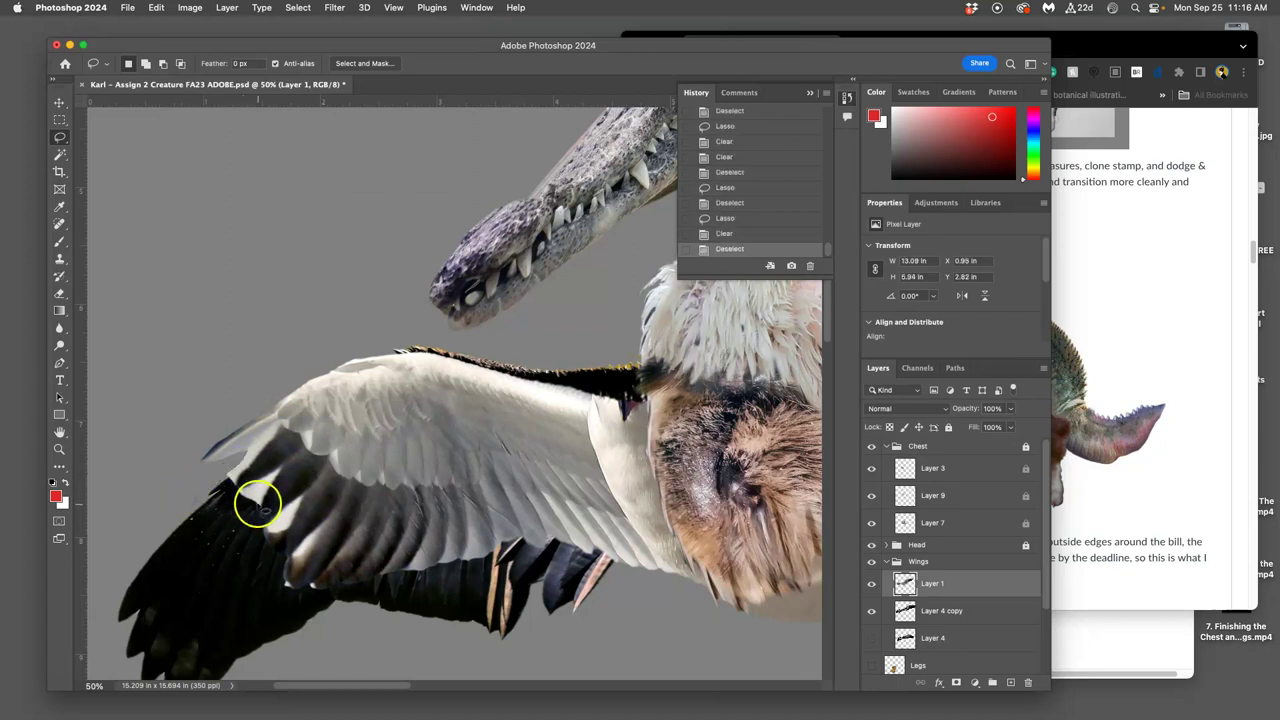
Step: Start a warp on Layer 1, nudging the left wing's lower corner inward and bowing the larger right wing upward over the black wing
scroll(257, 508, "down", 5)
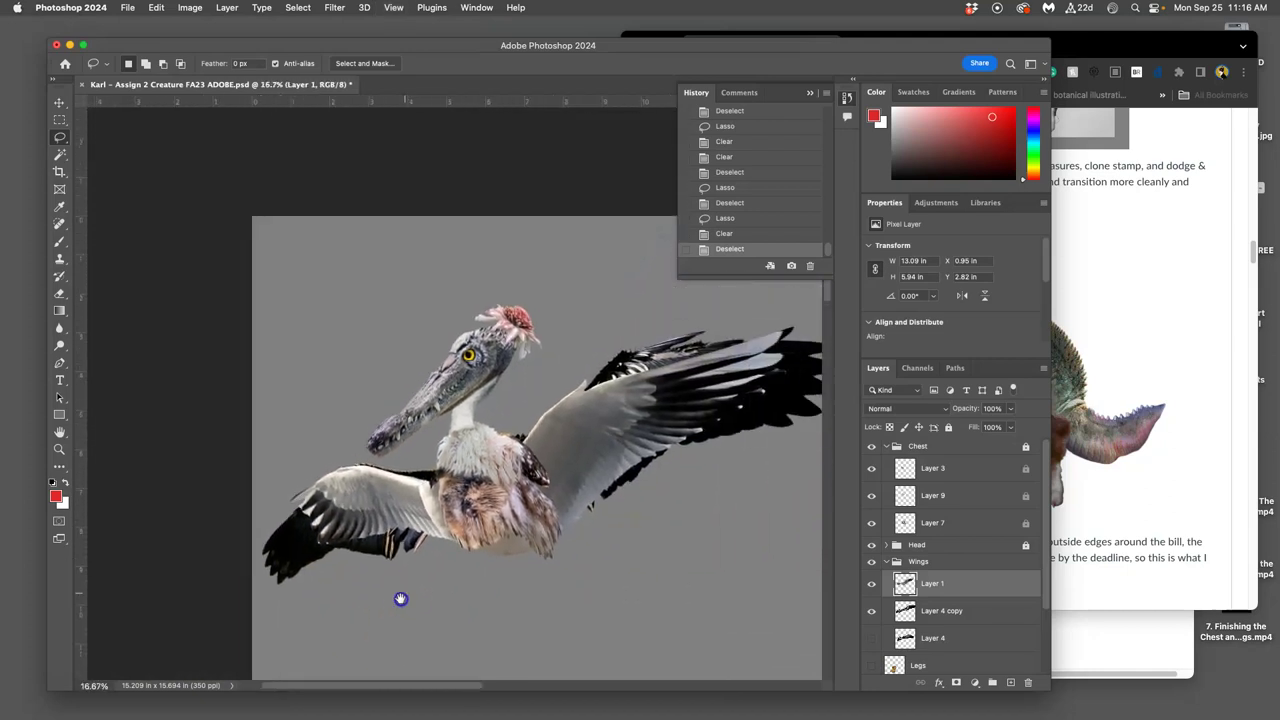
key("super+t")
right_click(414, 564)
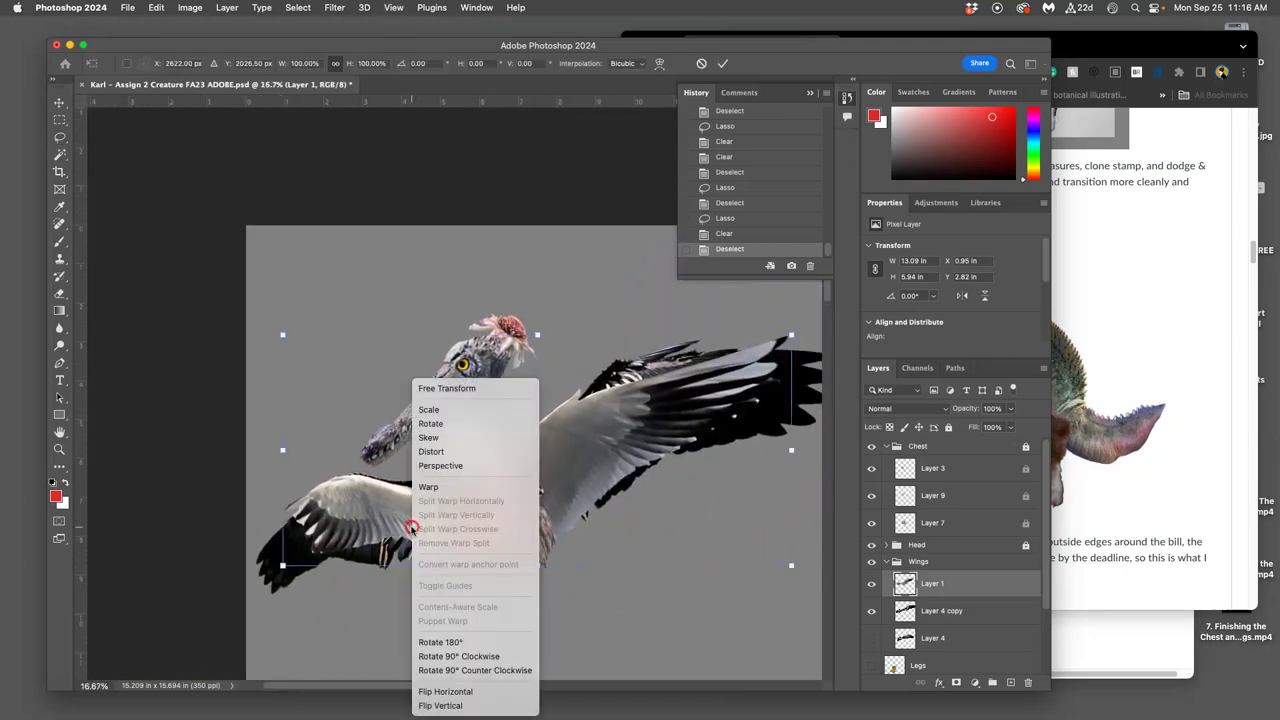
left_click(432, 489)
left_click_drag(294, 532, 298, 522)
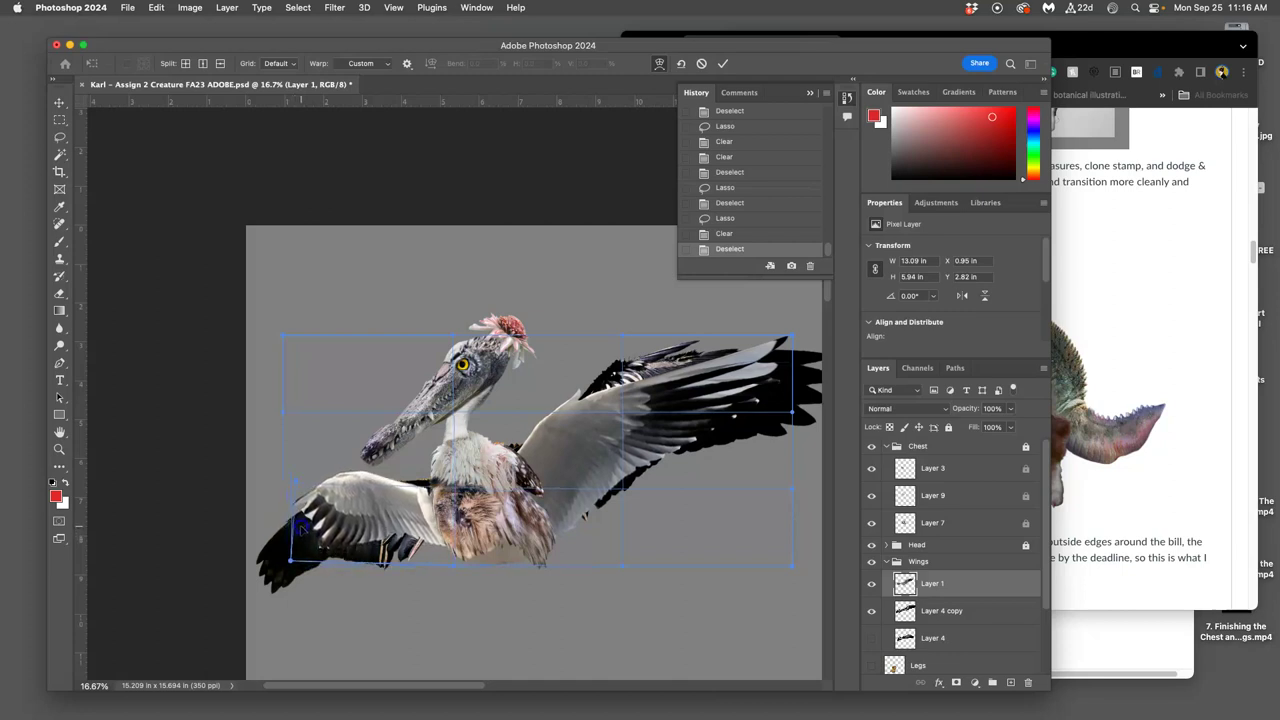
left_click_drag(643, 410, 654, 349)
Step: Reshape the smaller light wing on the left in the warp so its upper edge covers the black wing's edge
mouse_move(385, 491)
left_mouse_down()
mouse_move(397, 483)
mouse_move(387, 487)
mouse_move(388, 466)
left_mouse_up()
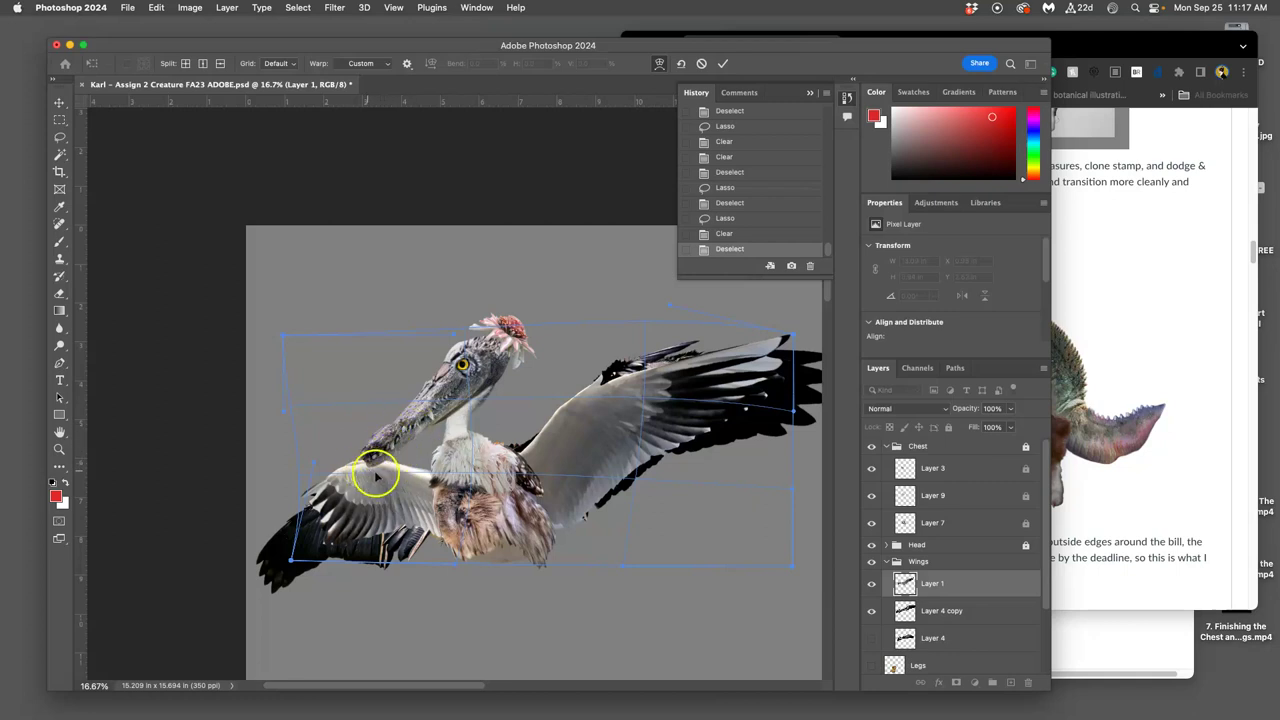
mouse_move(366, 471)
left_mouse_down()
mouse_move(309, 523)
mouse_move(357, 484)
left_mouse_up()
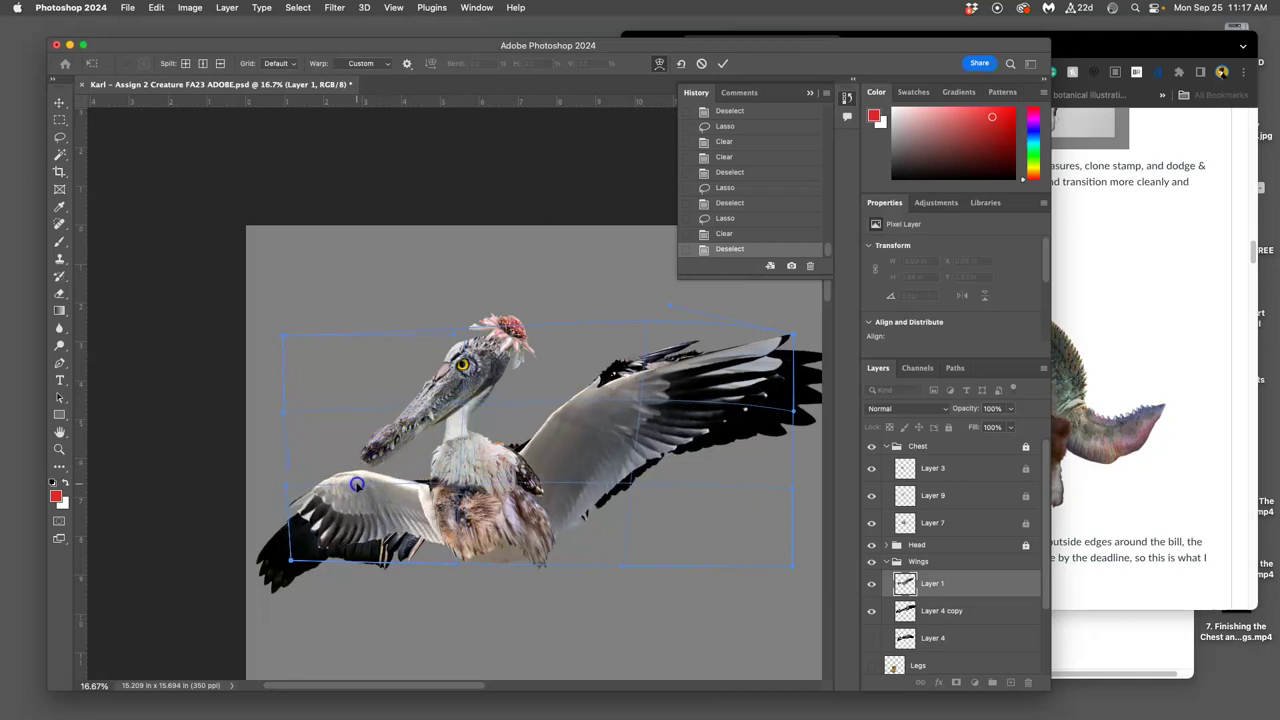
left_click_drag(440, 511, 439, 506)
left_click_drag(370, 462, 360, 465)
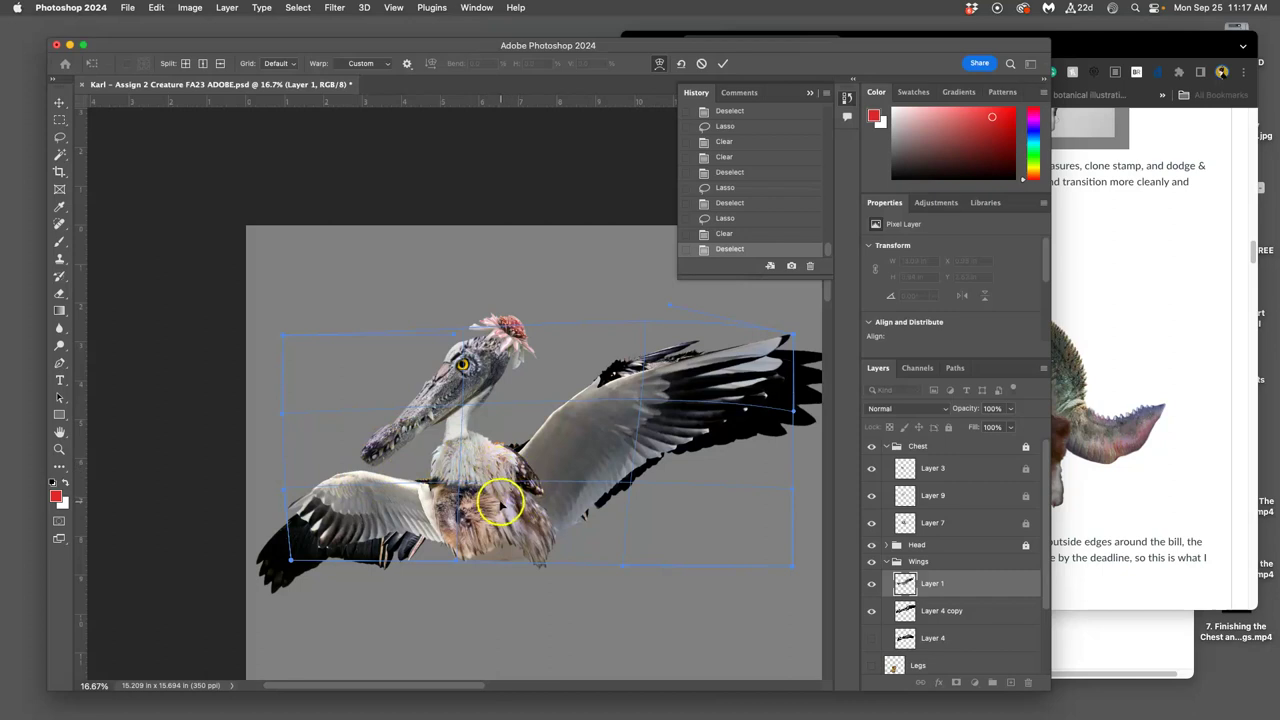
Step: Adjust the larger light wing's upper edge and push its outer feathers outward, and apply the warp to Layer 1
left_click_drag(583, 406, 576, 399)
left_click_drag(708, 366, 722, 362)
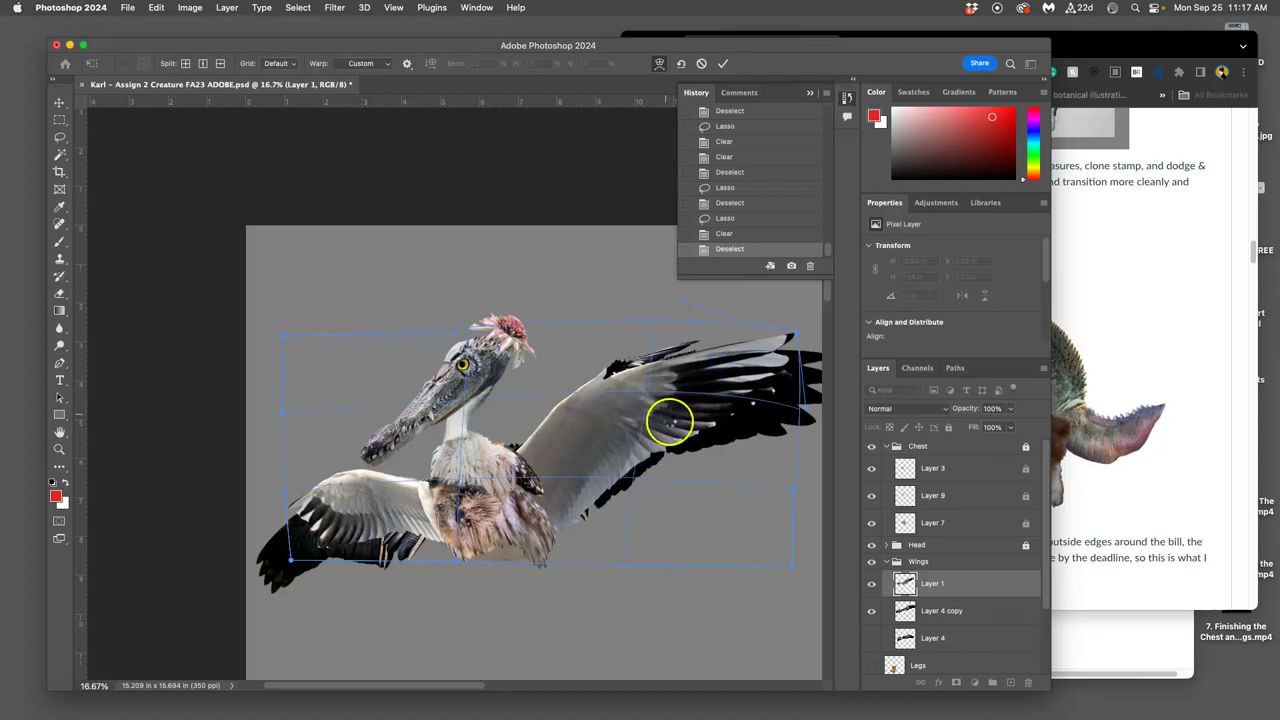
key("Return")
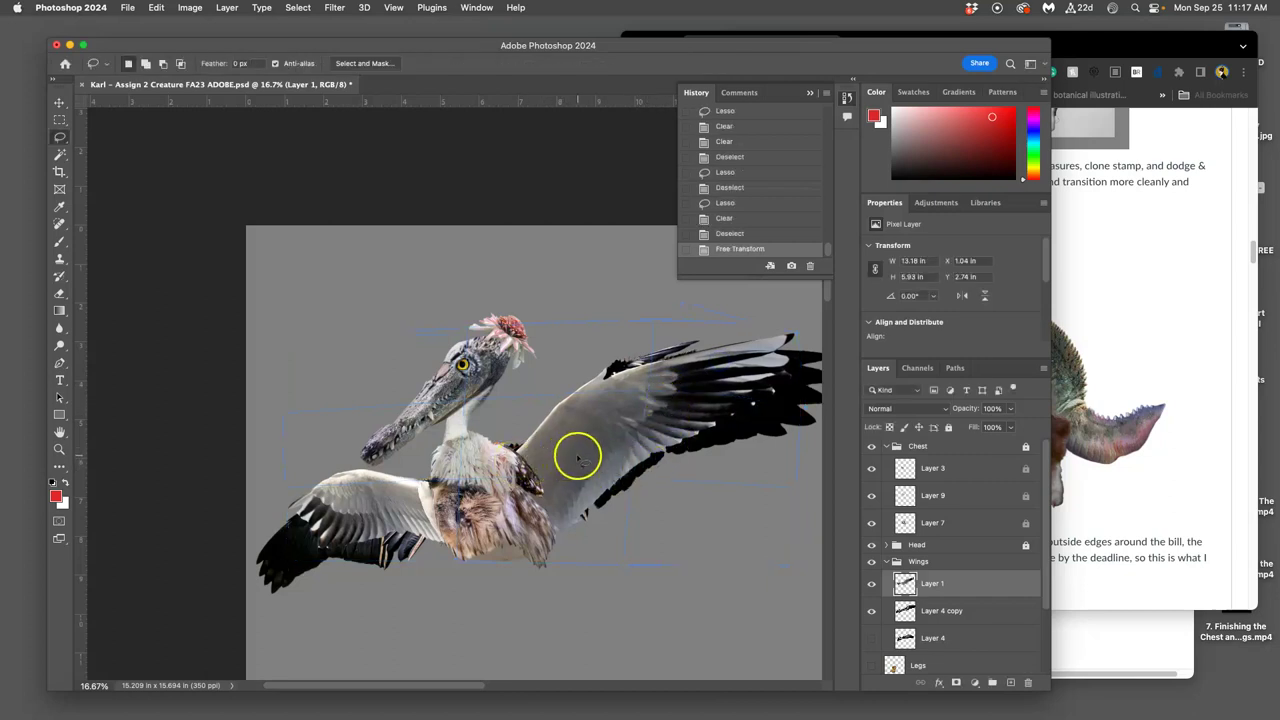
Step: Set up the Eraser with a soft 252 px brush at 0% hardness
scroll(575, 455, "right", 3)
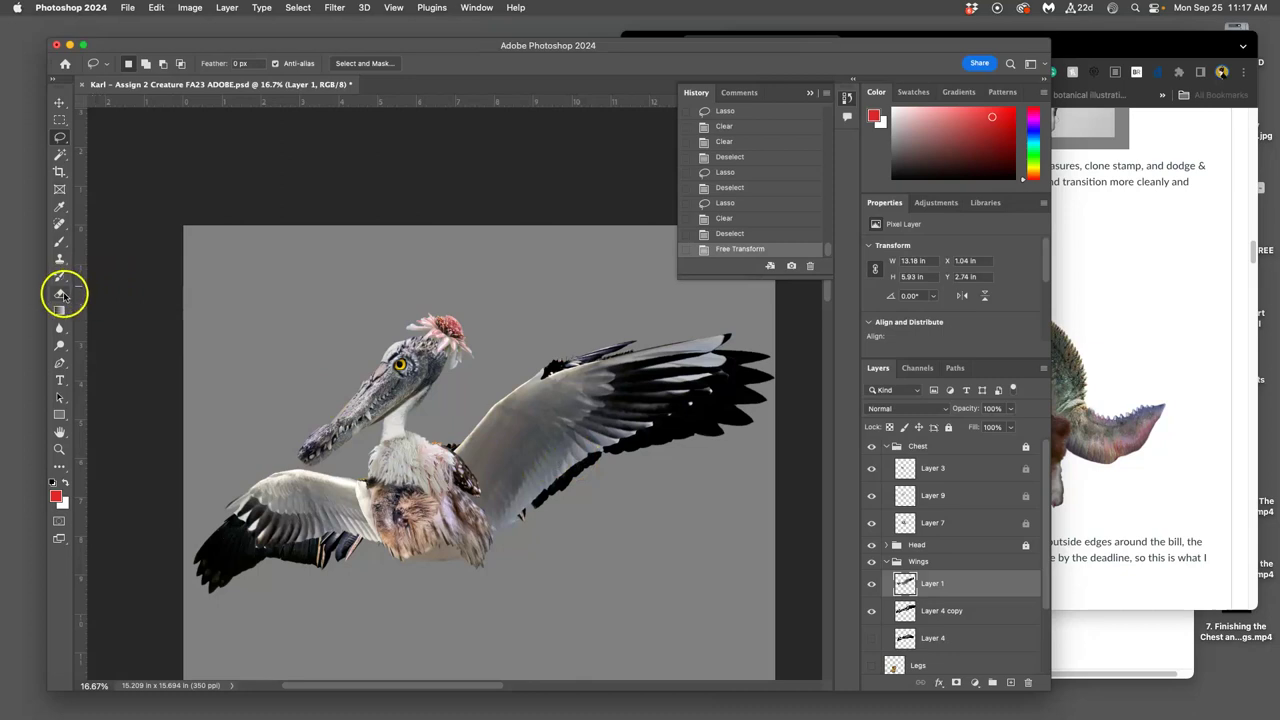
left_click(59, 292)
left_click_drag(295, 65, 400, 80)
left_click(142, 64)
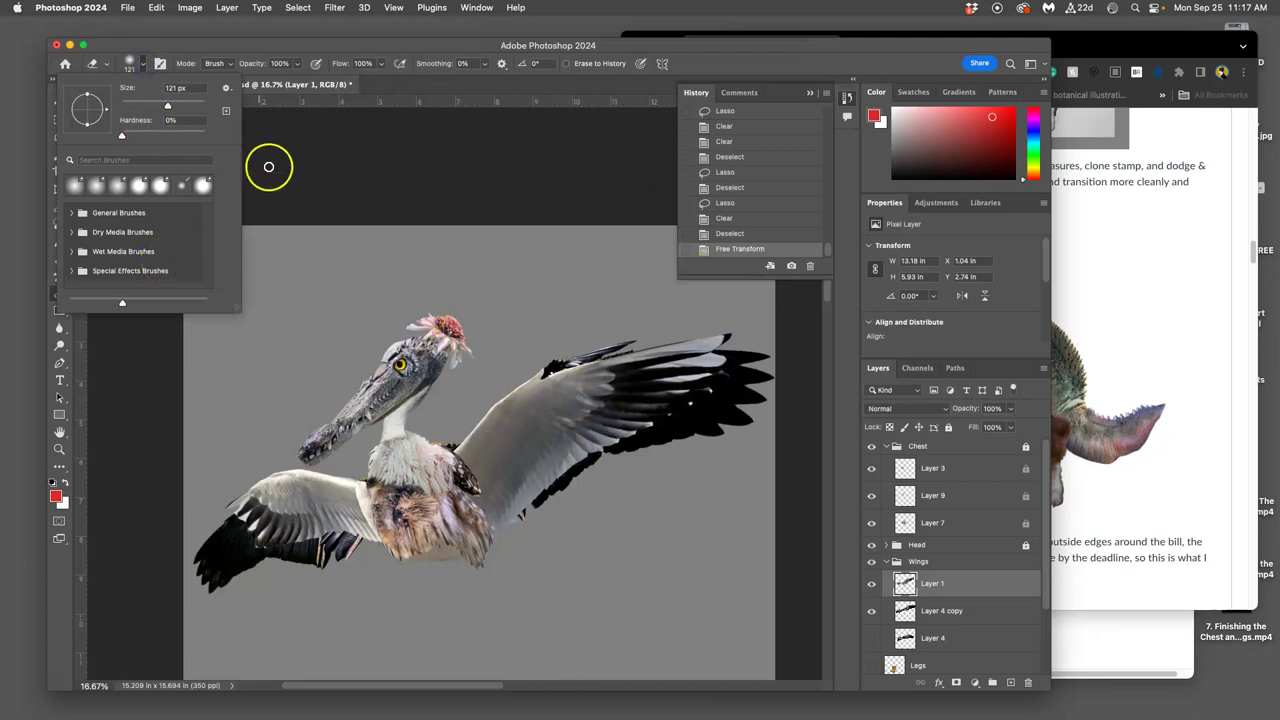
left_click_drag(178, 107, 171, 108)
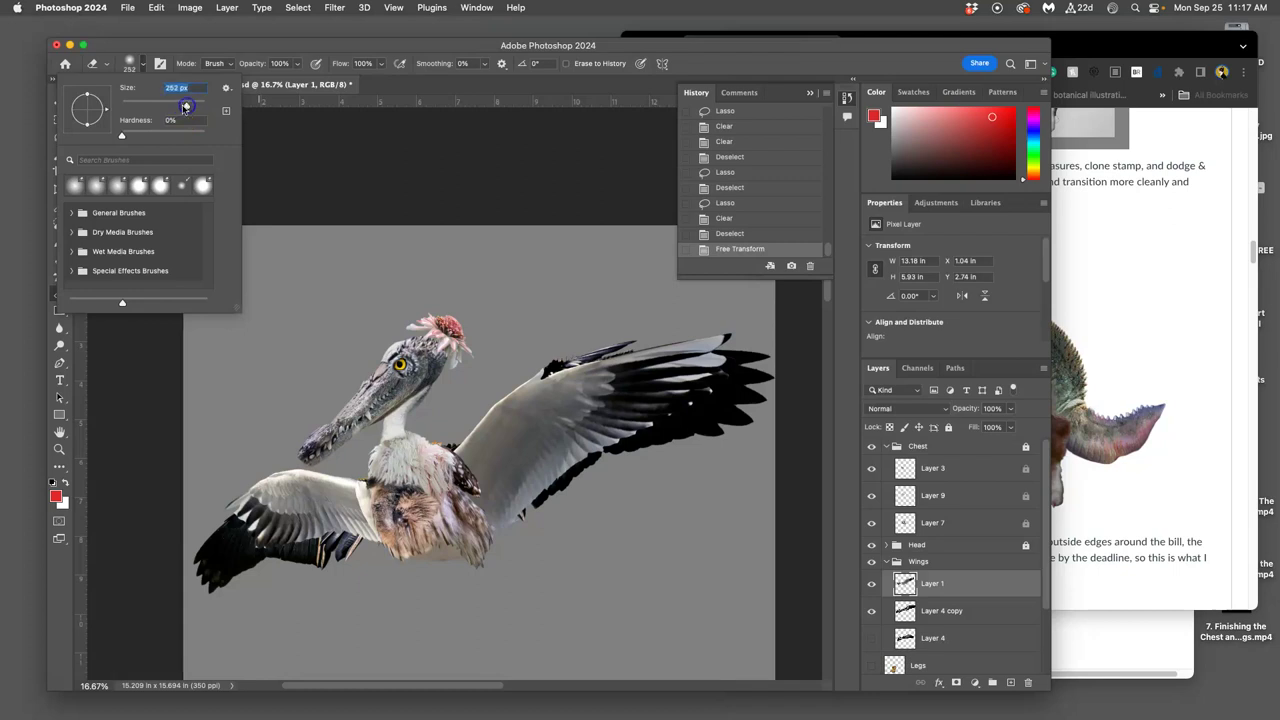
Step: Erase Layer 1's lower feather edges and dark tips on both light wings to blend them into the black wings
left_click(599, 463)
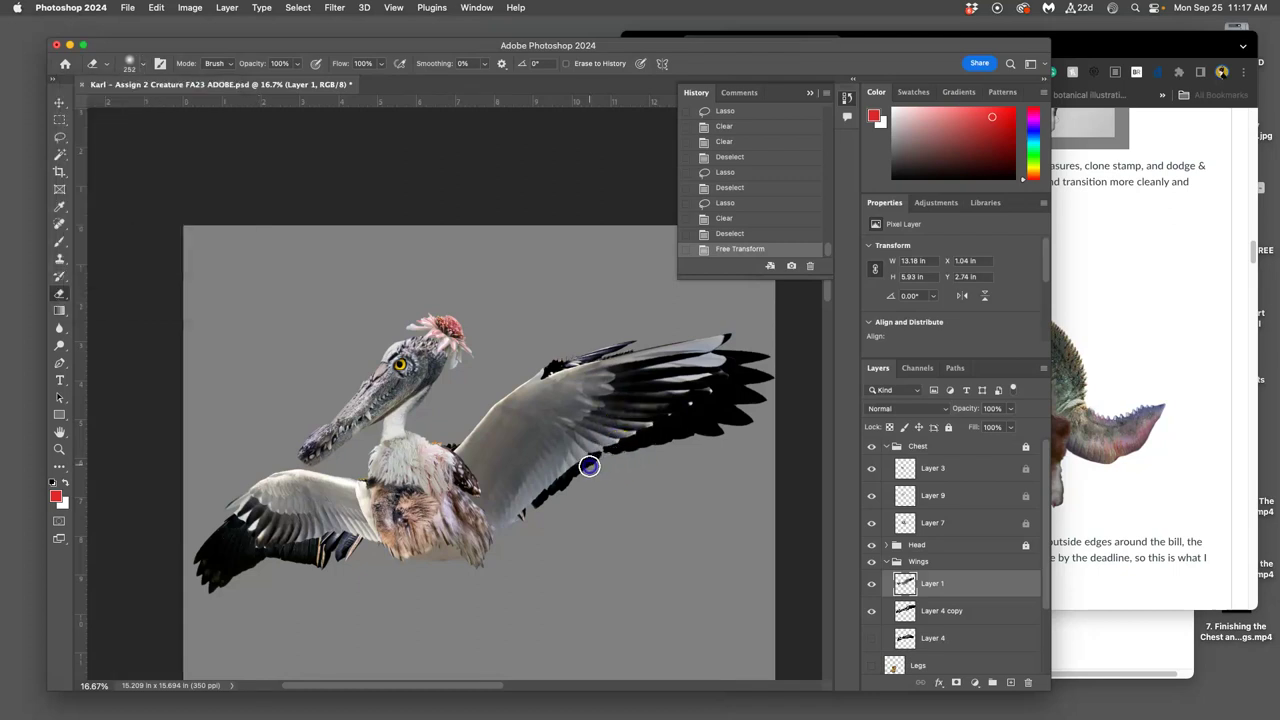
mouse_move(572, 471)
left_mouse_down()
mouse_move(539, 503)
mouse_move(525, 496)
mouse_move(521, 515)
mouse_move(514, 506)
mouse_move(501, 544)
mouse_move(533, 531)
mouse_move(555, 484)
mouse_move(610, 454)
mouse_move(603, 442)
mouse_move(633, 447)
mouse_move(737, 374)
left_mouse_up()
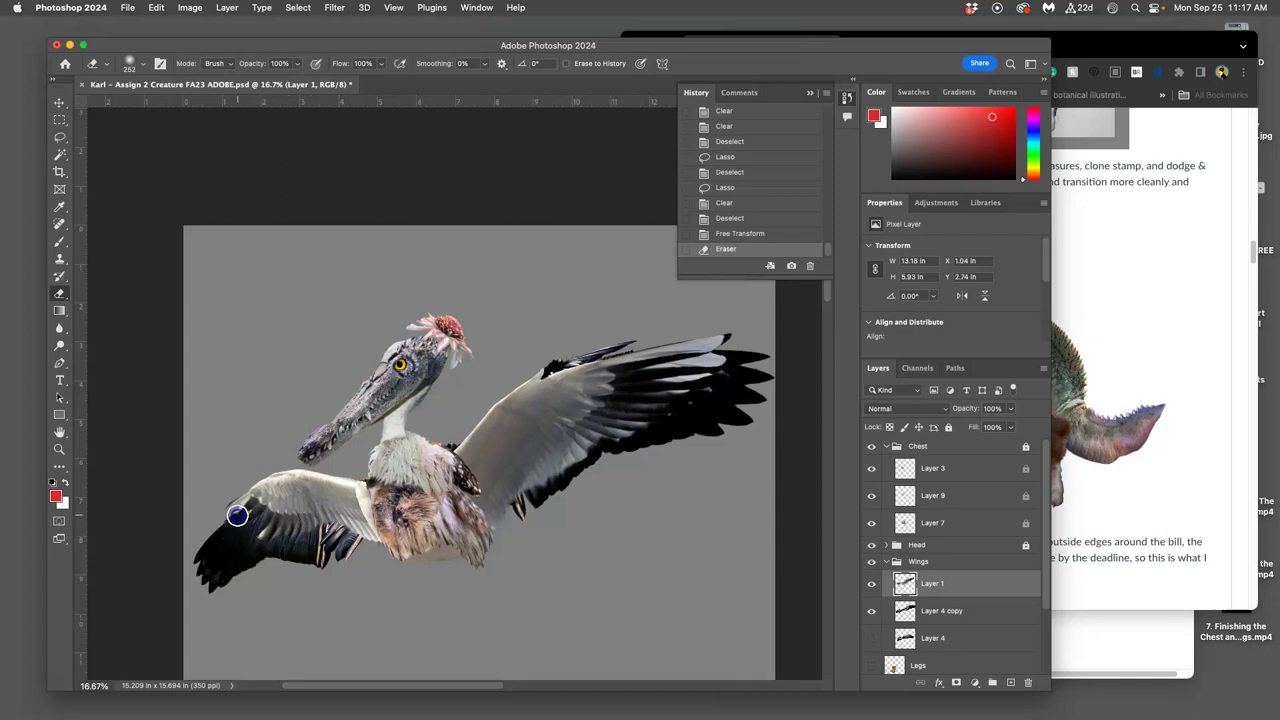
mouse_move(226, 531)
left_mouse_down()
mouse_move(375, 531)
mouse_move(279, 562)
mouse_move(257, 530)
left_mouse_up()
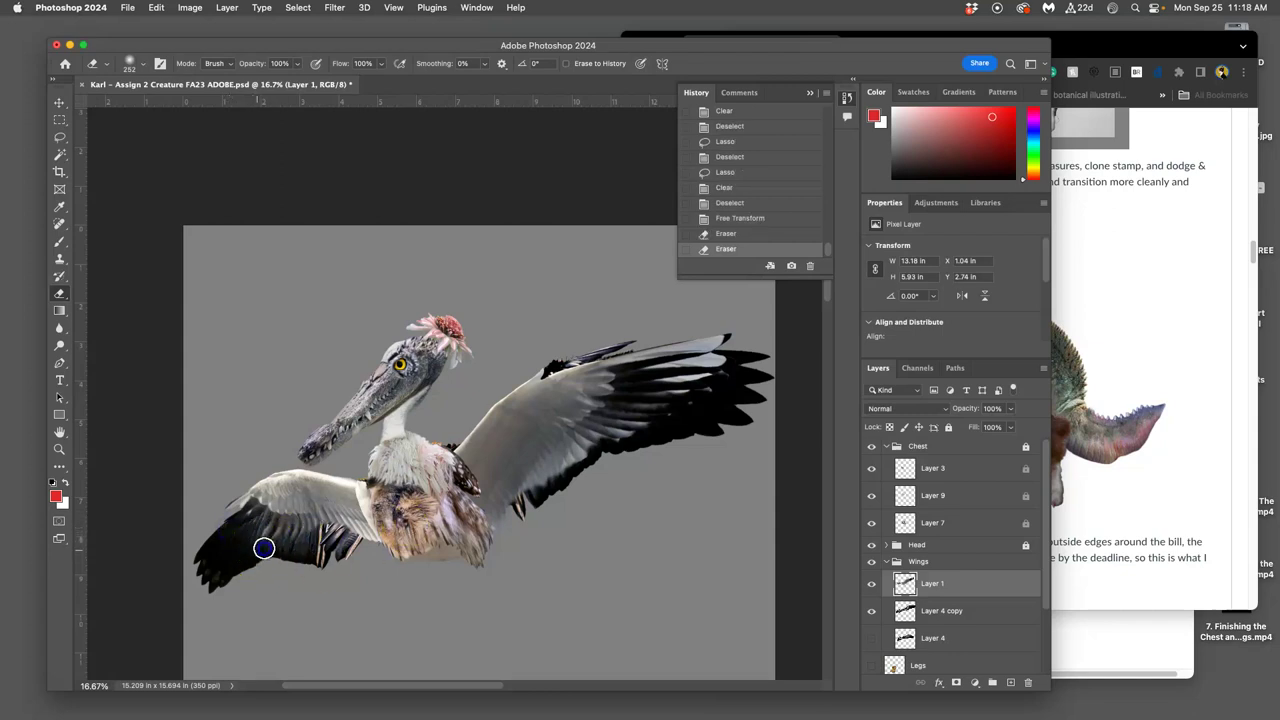
left_click_drag(571, 486, 567, 467)
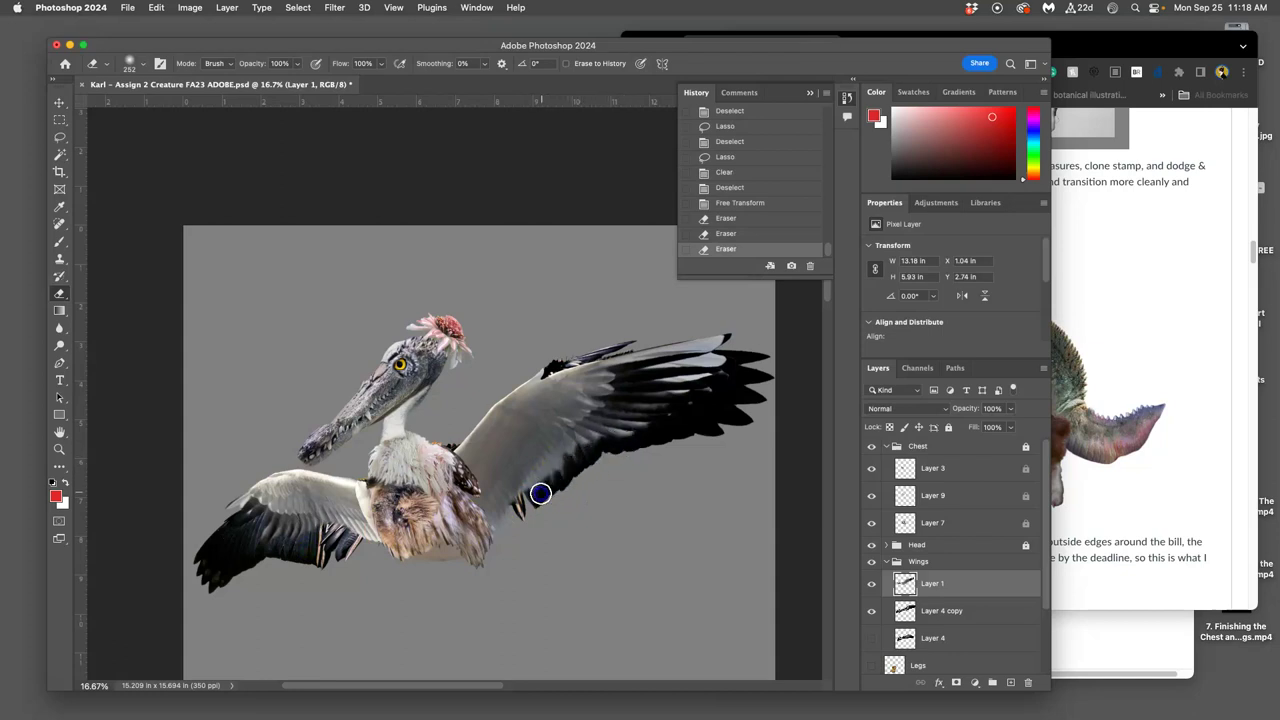
Step: Erase the remaining light edge of Layer 1 along the larger wing's lower inner feathers
left_click(583, 456)
mouse_move(534, 495)
left_mouse_down()
mouse_move(525, 490)
mouse_move(514, 574)
mouse_move(503, 549)
mouse_move(513, 514)
left_mouse_up()
left_click(502, 527)
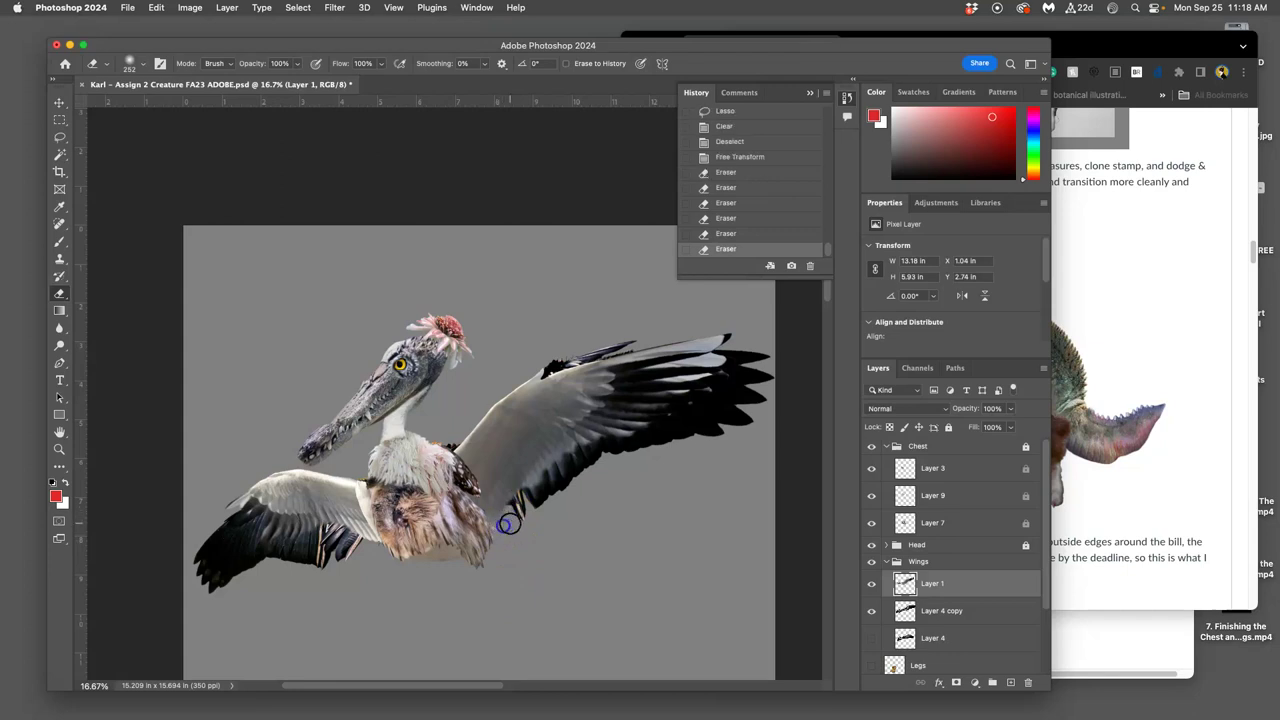
Step: Lasso and delete the leftover patch of Layer 1 at the larger wing's lower inner corner, and deselect
left_click(60, 139)
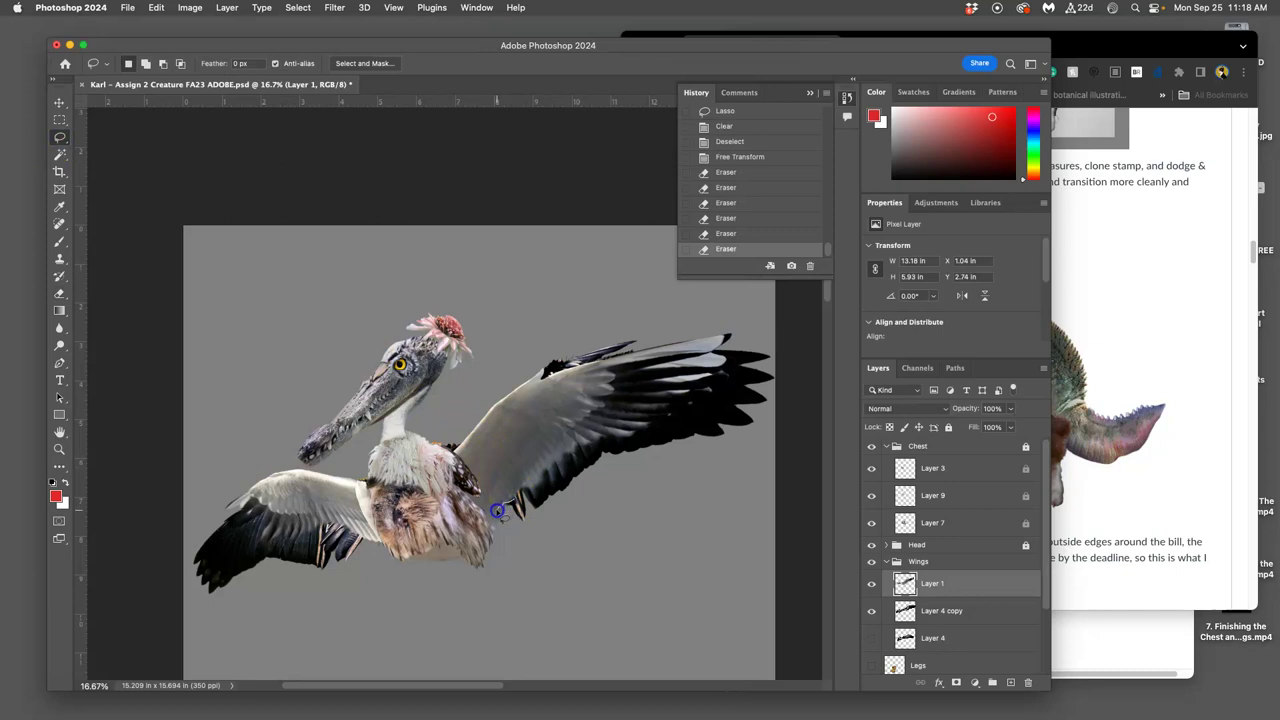
left_click_drag(517, 515, 508, 522)
key("BackSpace")
left_click(514, 526)
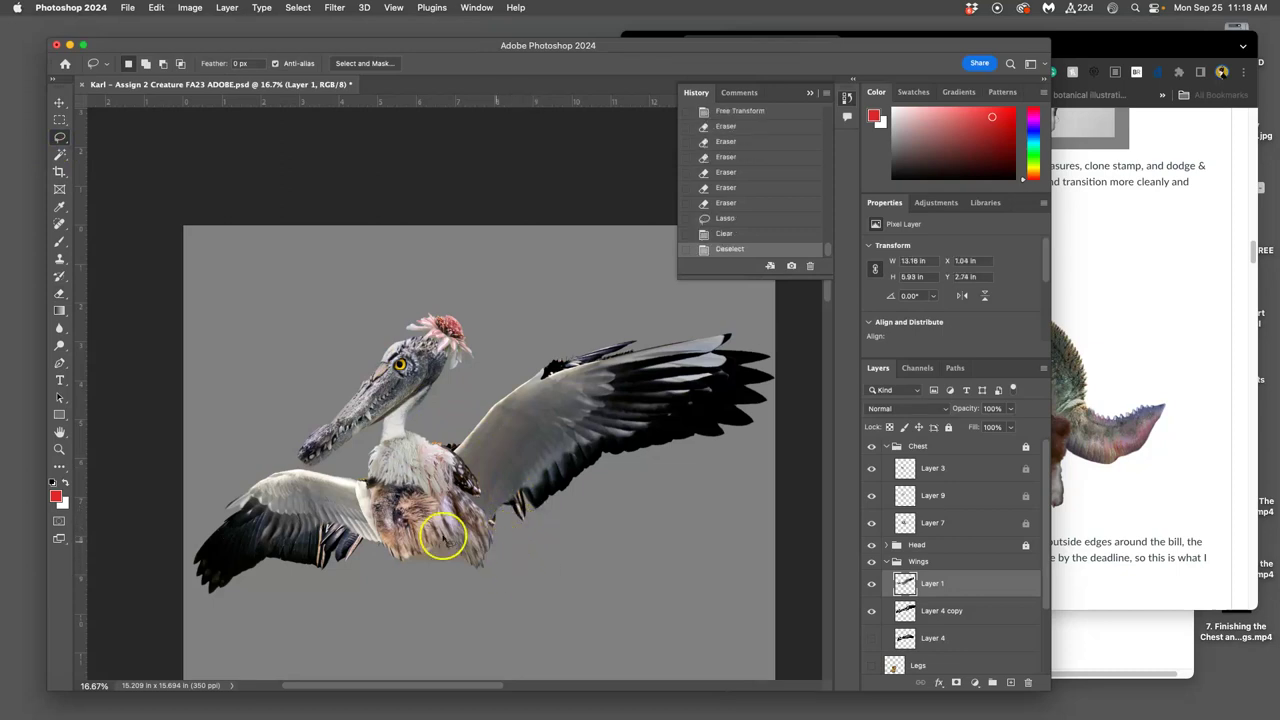
Step: Softly erase Layer 1's remaining edge between the larger wing's inner feathers and the chest
left_click(59, 293)
left_click_drag(500, 506, 509, 504)
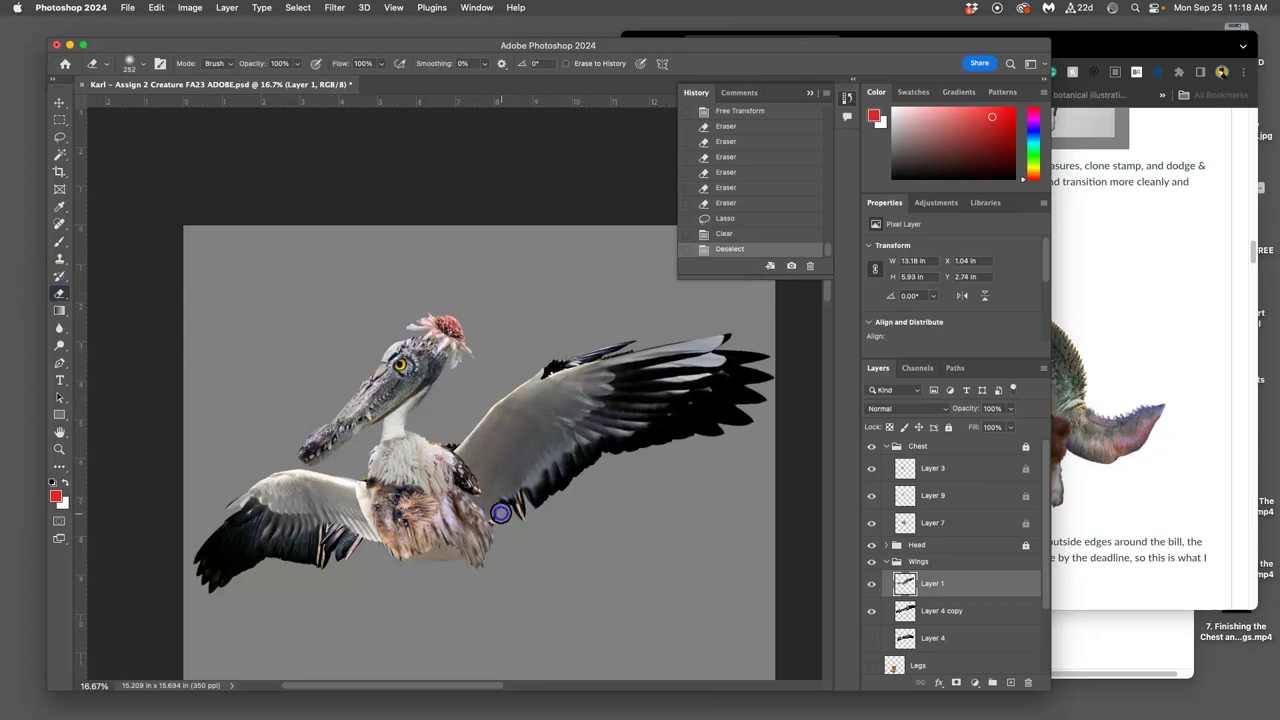
mouse_move(486, 522)
left_mouse_down()
mouse_move(468, 506)
mouse_move(480, 516)
left_mouse_up()
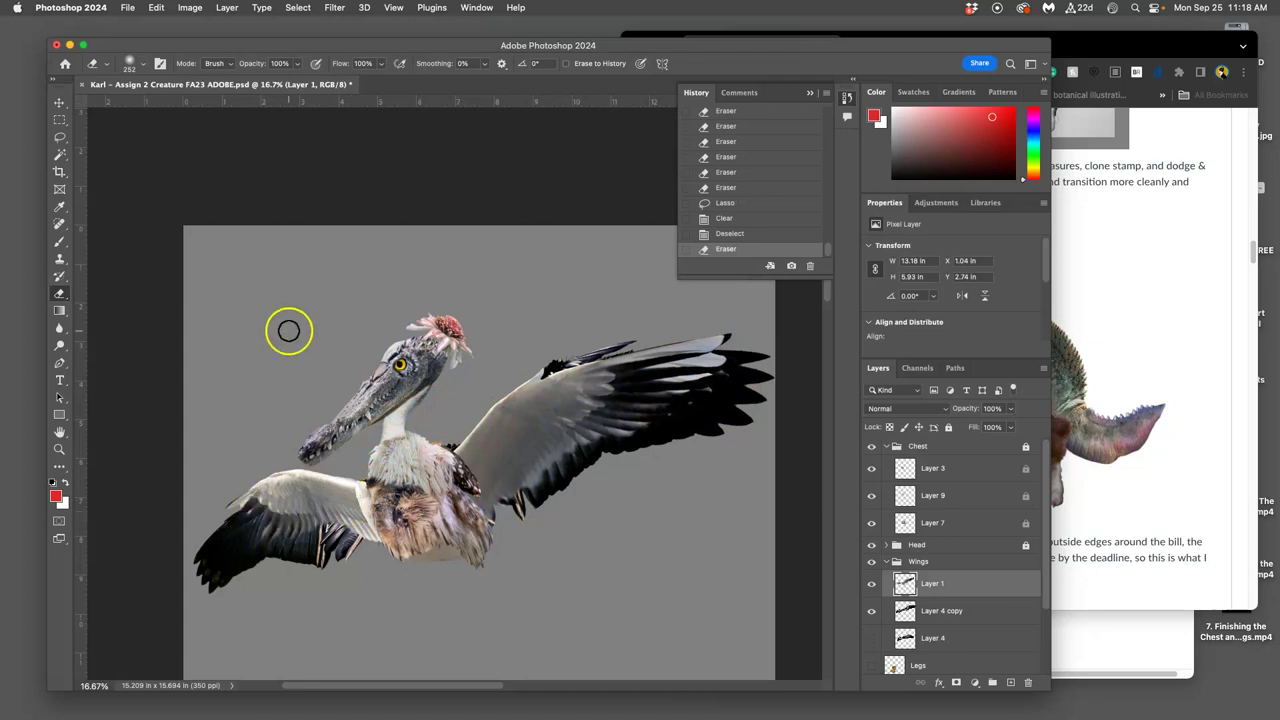
Step: Lower the Eraser's opacity to 47% and fade Layer 1's light-to-dark transition on both wings
left_click(297, 63)
left_click_drag(300, 80, 277, 80)
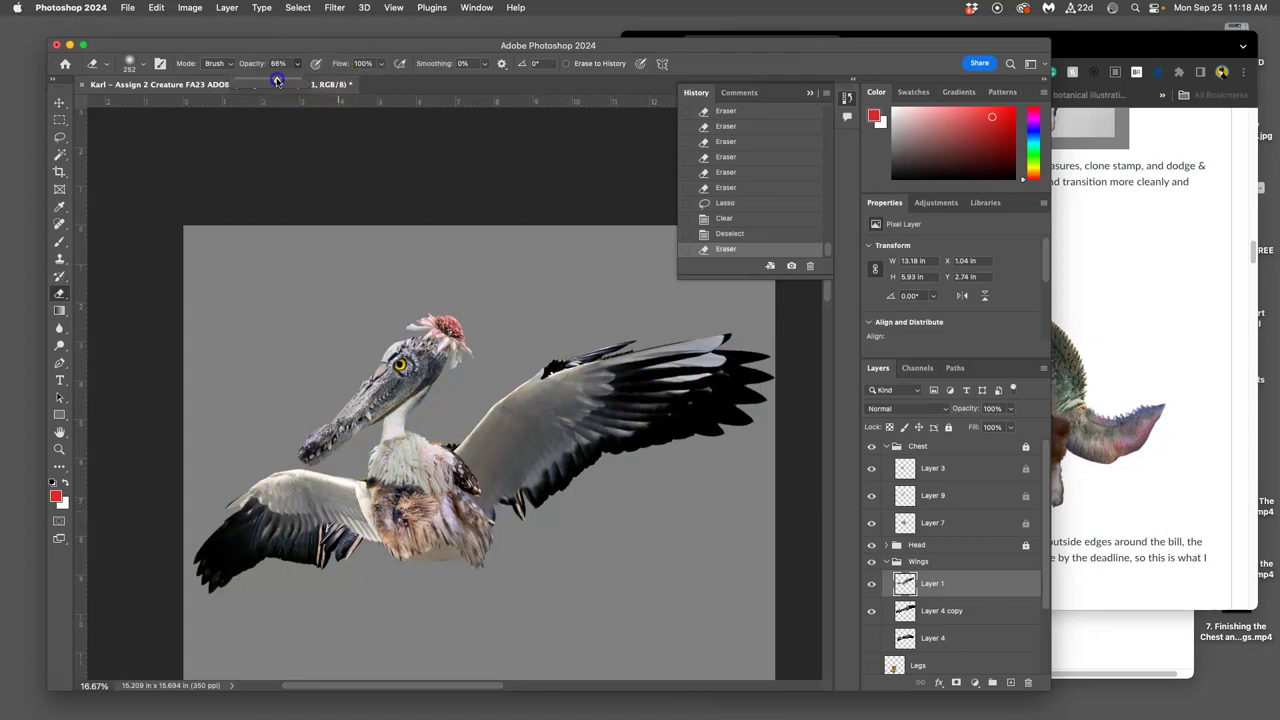
mouse_move(662, 428)
left_mouse_down()
mouse_move(609, 433)
mouse_move(617, 442)
mouse_move(580, 453)
mouse_move(582, 464)
mouse_move(544, 457)
mouse_move(539, 497)
mouse_move(511, 470)
mouse_move(487, 515)
left_mouse_up()
mouse_move(340, 535)
left_mouse_down()
mouse_move(369, 546)
mouse_move(366, 534)
mouse_move(371, 551)
mouse_move(371, 534)
mouse_move(348, 526)
left_mouse_up()
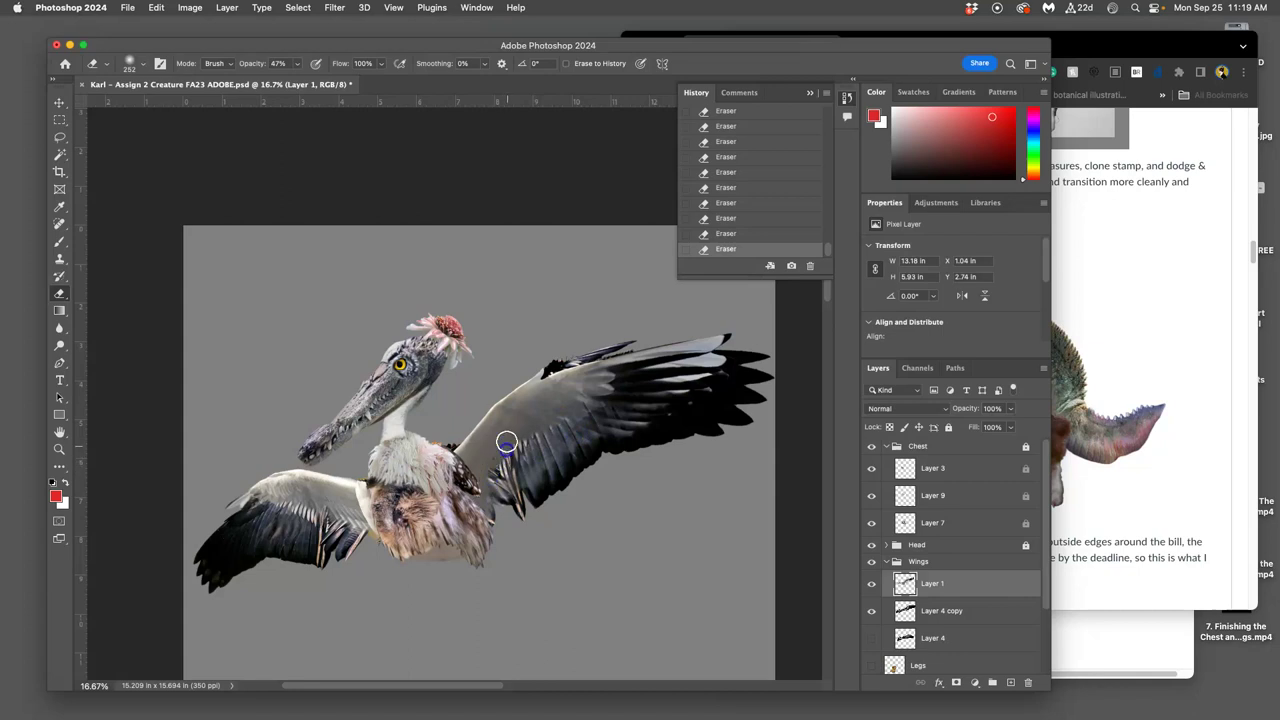
Step: Undo the last five eraser strokes, set the Eraser's opacity to 11%, and reapply the strokes
key("super+z")
key("super+z")
key("super+z")
key("super+z")
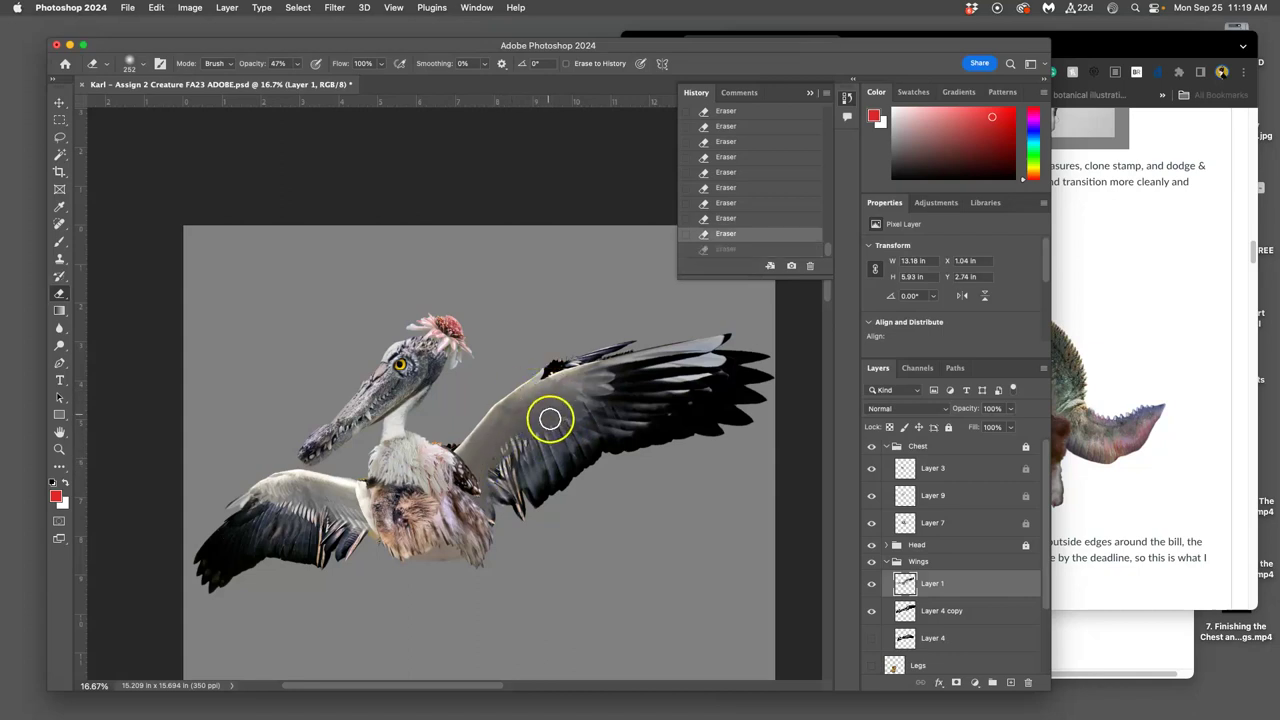
key("super+z")
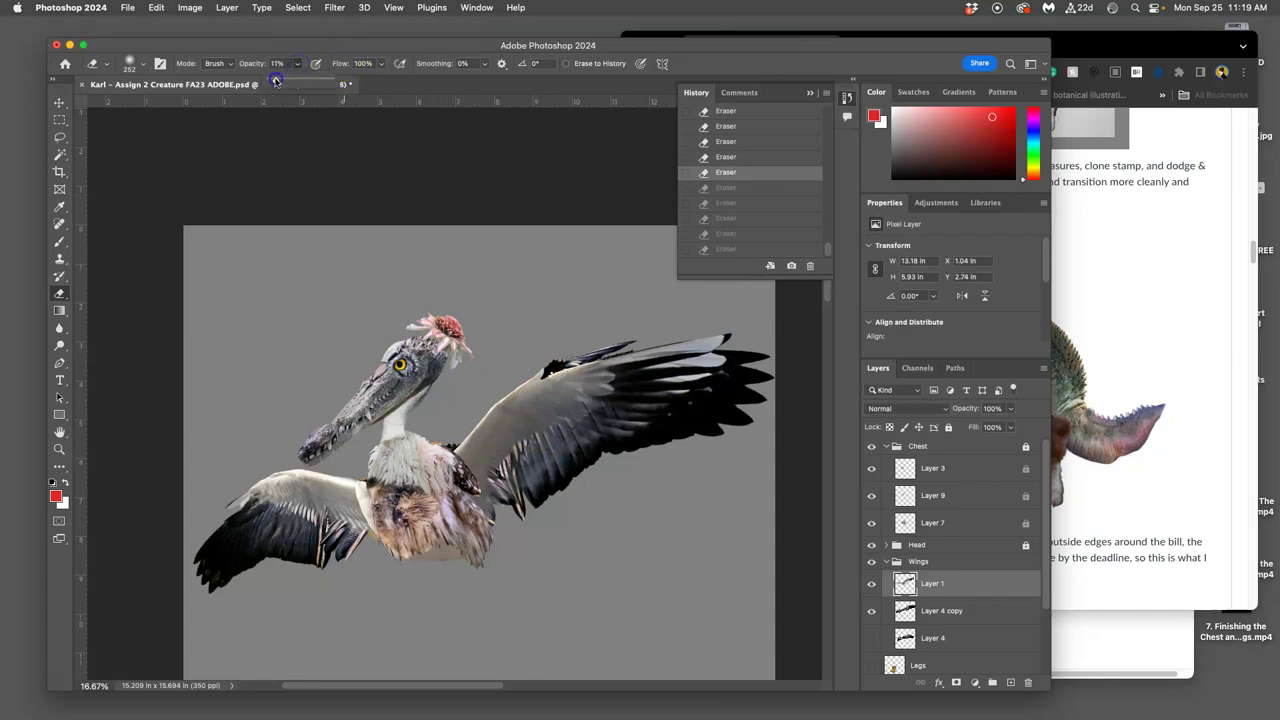
key("super+shift+z")
key("super+shift+z")
key("super+shift+z")
key("super+shift+z")
key("super+shift+z")
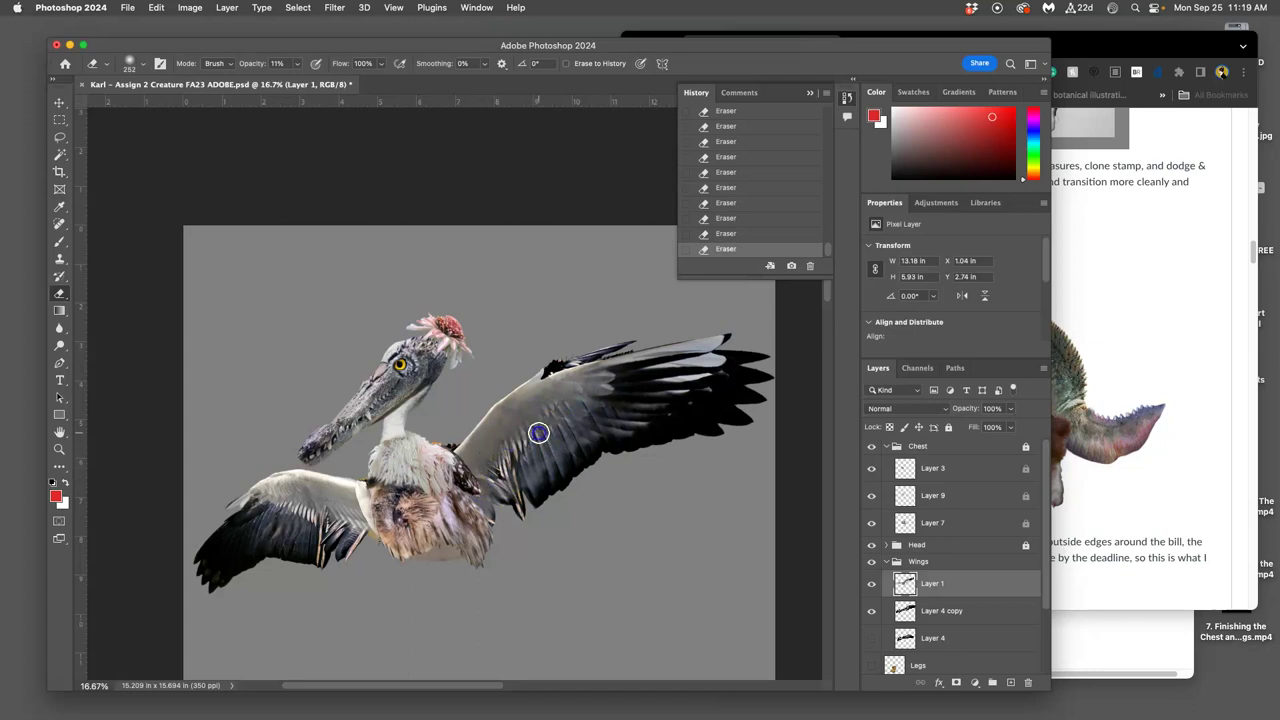
Step: Lightly erase Layer 1 on the larger wing from the outer feather tips to the inner feathers at 11% opacity
left_click(570, 387)
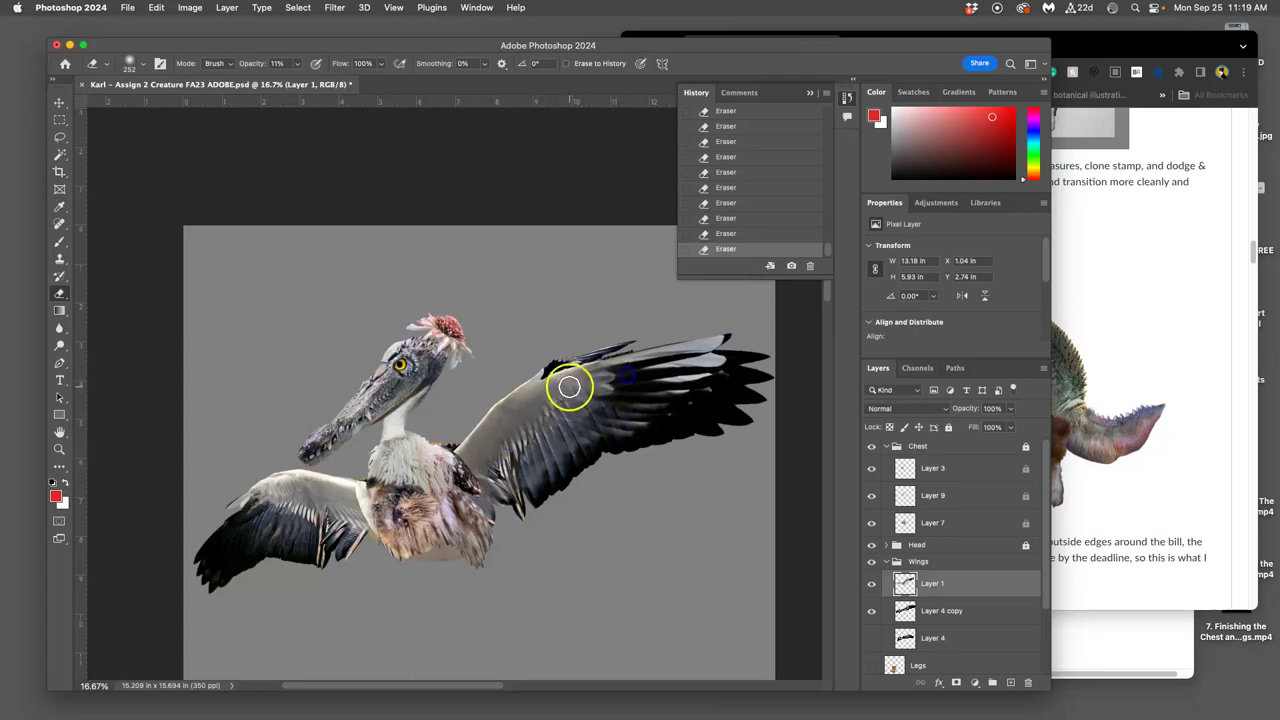
left_click(702, 379)
left_click(731, 366)
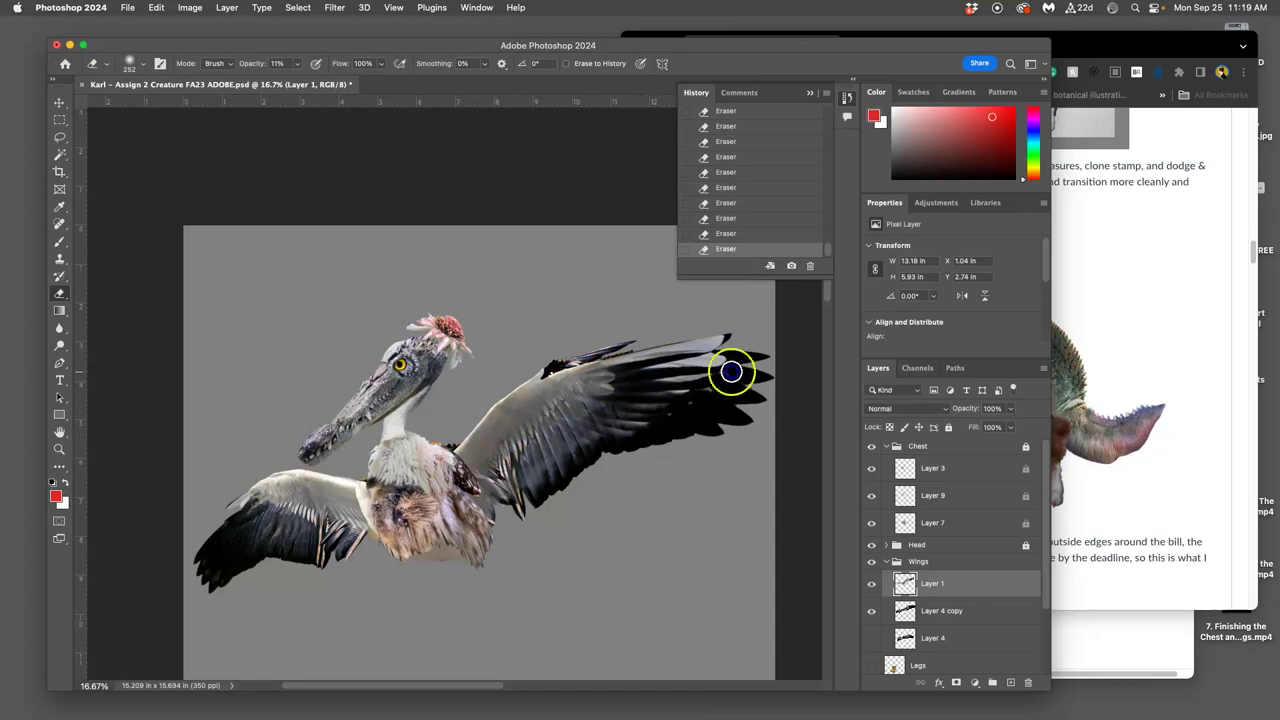
left_click(686, 366)
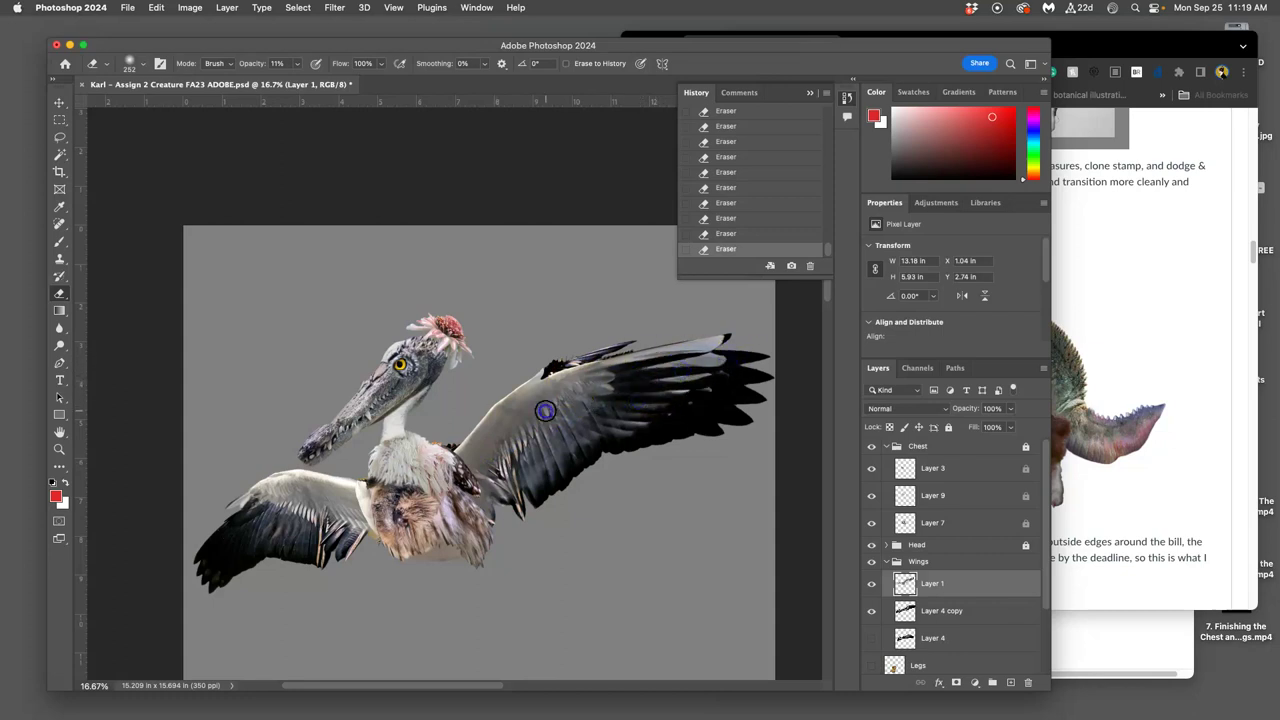
left_click(496, 456)
left_click_drag(495, 455, 483, 484)
Step: Lightly erase Layer 1 across the smaller wing's middle and outer feathers and where the wing meets the chest
left_click_drag(406, 524, 314, 509)
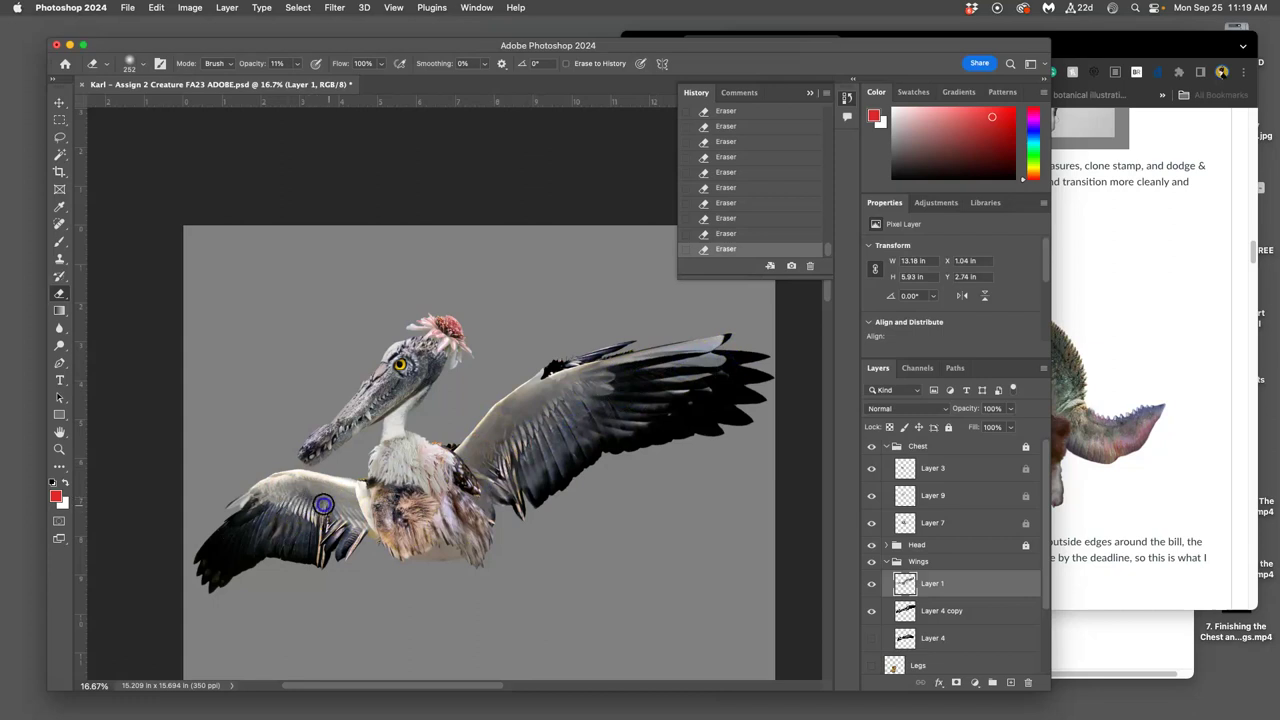
left_click(334, 501)
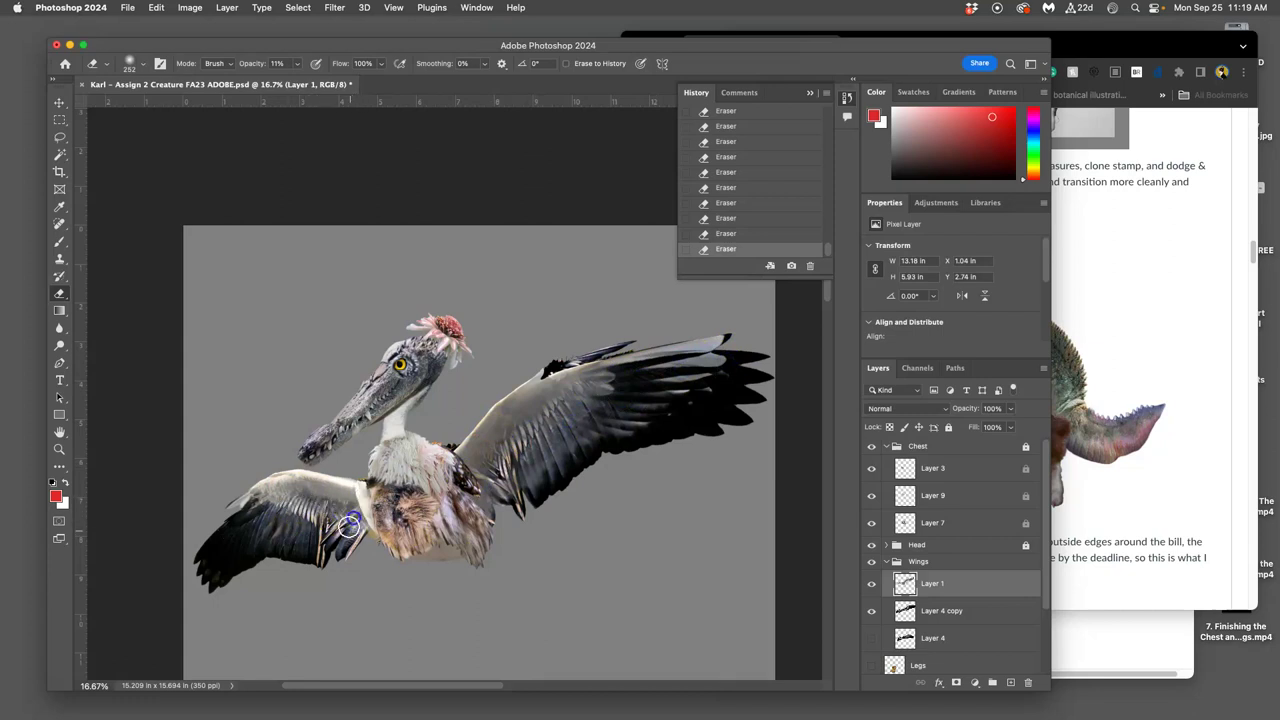
left_click(269, 500)
mouse_move(263, 500)
left_mouse_down()
mouse_move(288, 480)
mouse_move(254, 500)
left_mouse_up()
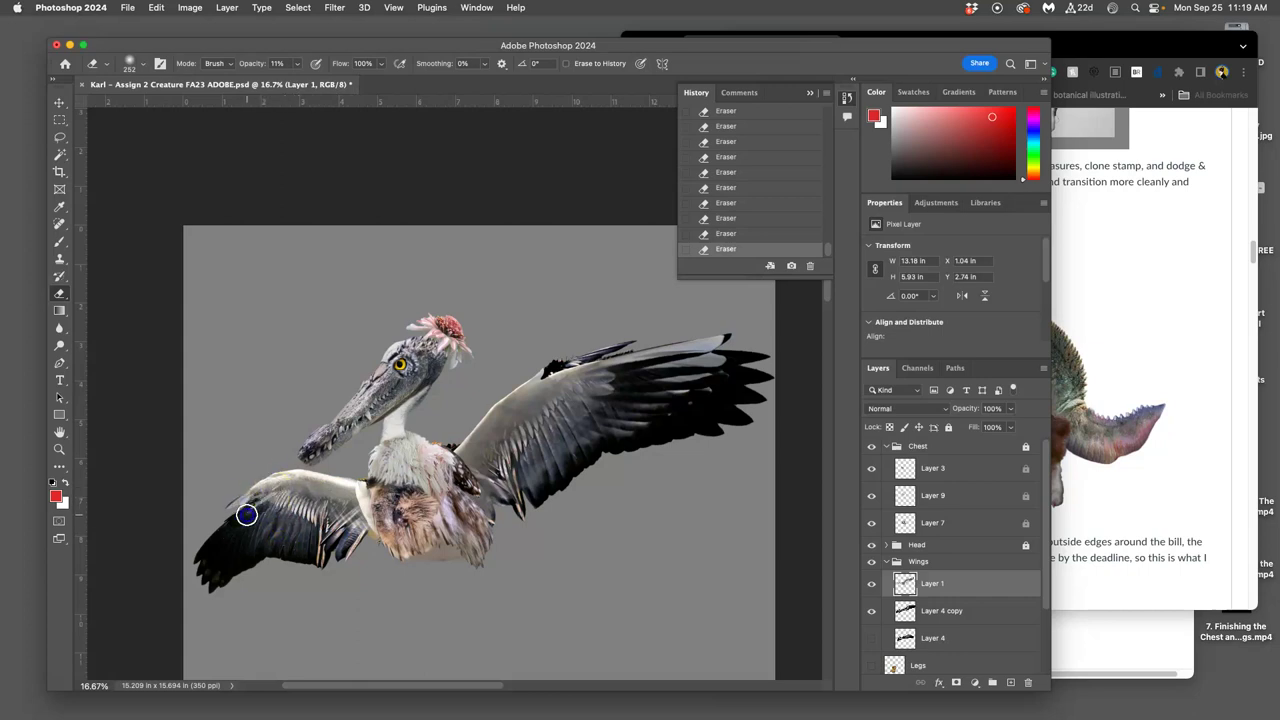
left_click_drag(357, 510, 363, 497)
mouse_move(367, 503)
left_mouse_down()
mouse_move(380, 498)
mouse_move(359, 493)
left_mouse_up()
Step: Examine up close how the wing layers blend with each other and with the chest
mouse_move(450, 589)
left_mouse_down()
mouse_move(529, 611)
mouse_move(583, 591)
mouse_move(343, 503)
mouse_move(368, 494)
mouse_move(408, 351)
left_mouse_up()
key("super+plus")
key("super+plus")
mouse_move(313, 412)
left_mouse_down()
mouse_move(352, 465)
mouse_move(310, 432)
mouse_move(318, 404)
mouse_move(358, 393)
mouse_move(373, 451)
mouse_move(346, 428)
mouse_move(341, 442)
mouse_move(344, 419)
mouse_move(346, 461)
mouse_move(360, 435)
mouse_move(398, 470)
left_mouse_up()
key("super+minus")
key("super+minus")
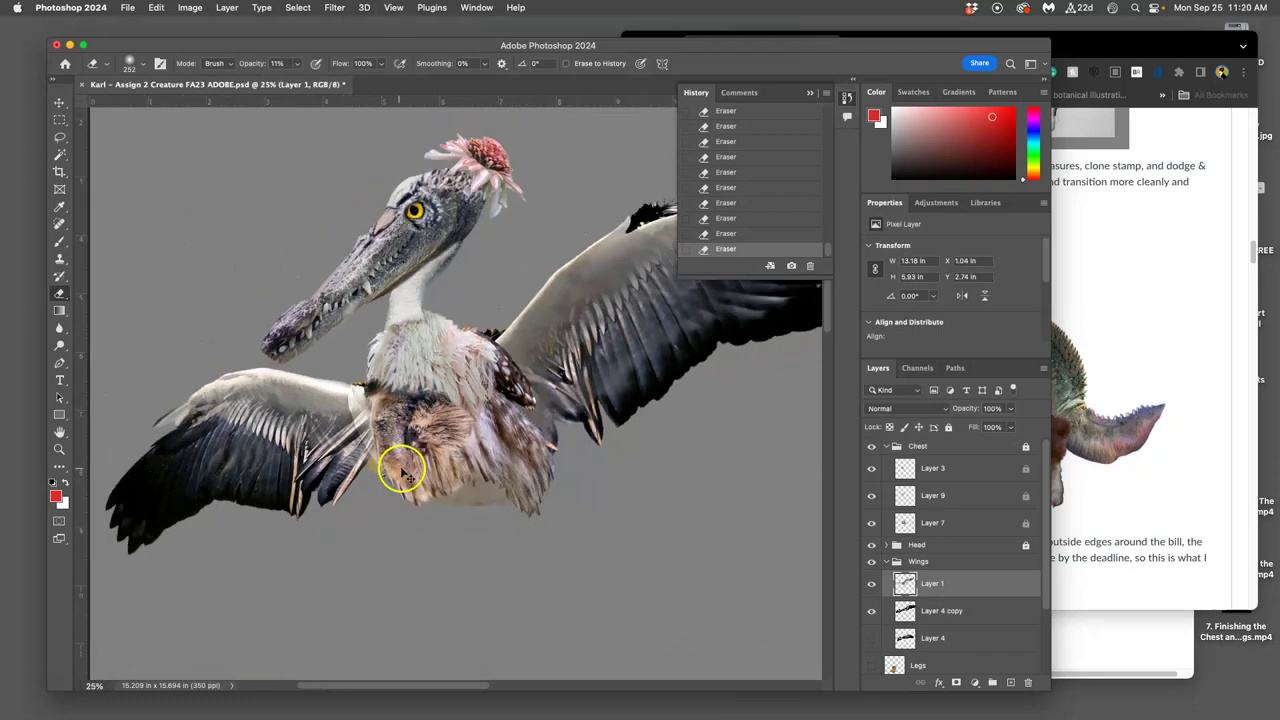
left_click_drag(520, 446, 474, 475)
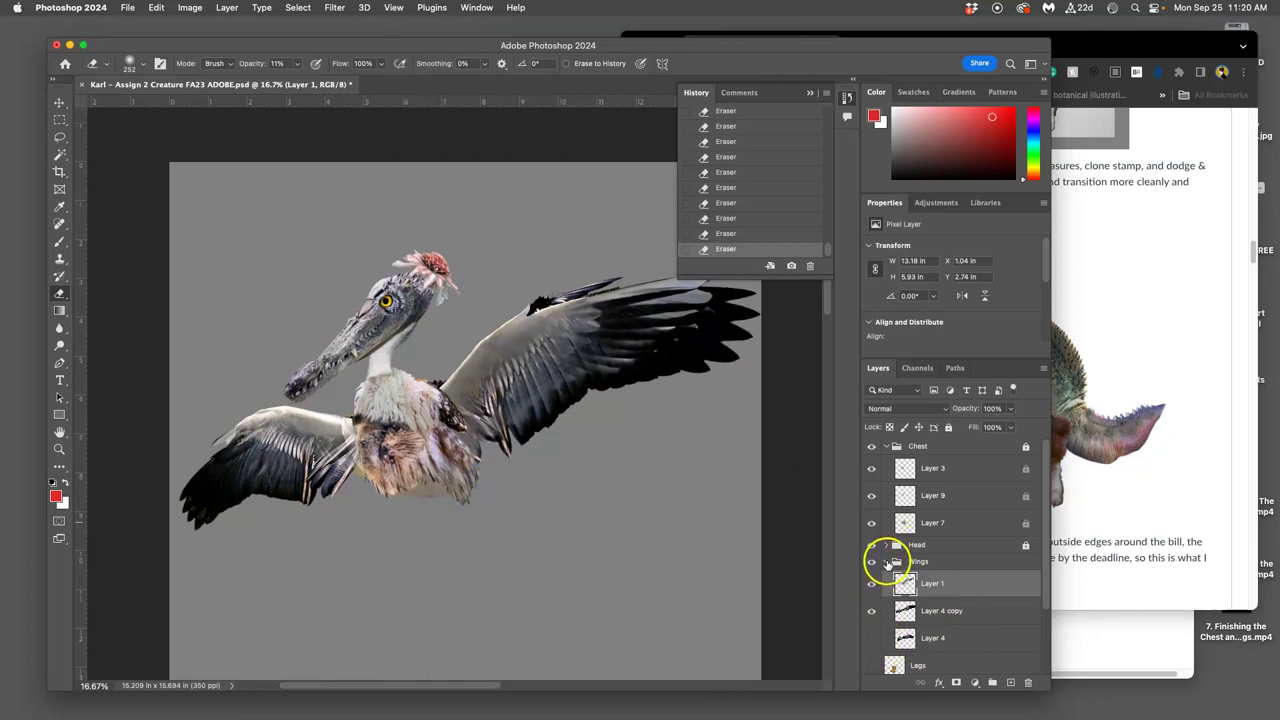
Step: Make Layer 4 in the Wings group visible and select it
left_click(887, 563)
left_click(886, 562)
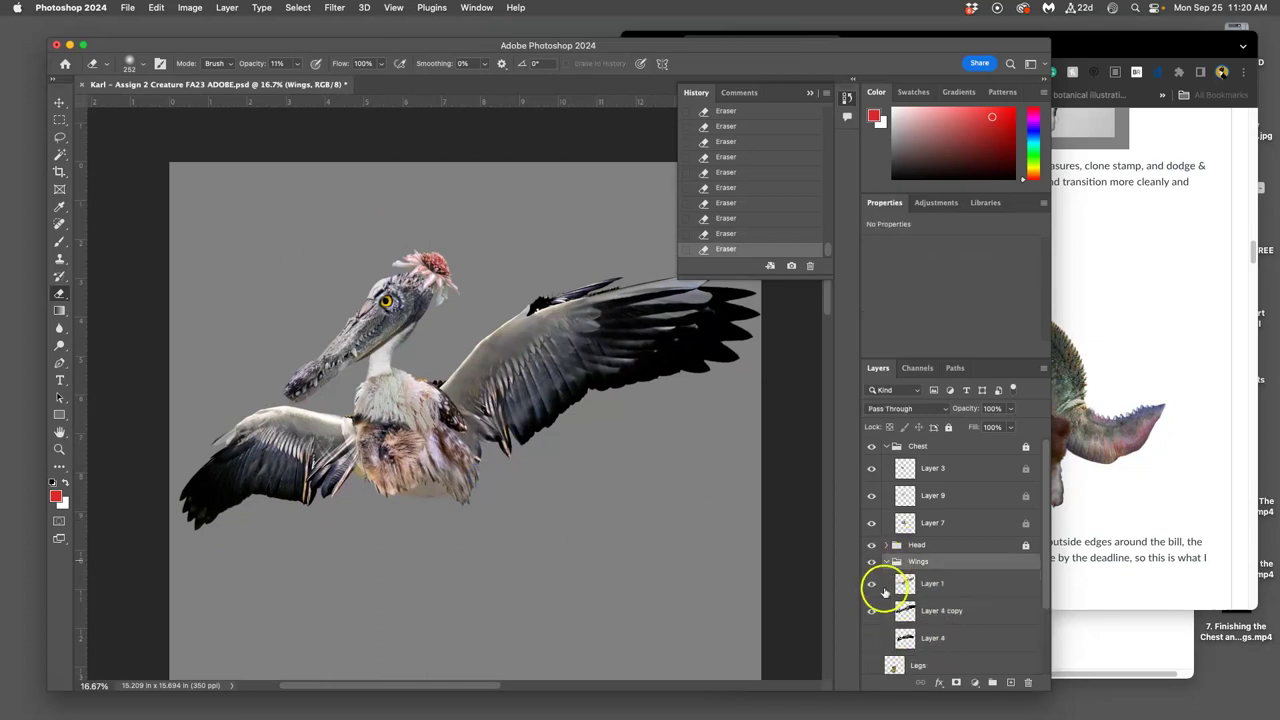
left_click(872, 638)
left_click(872, 638)
left_click(872, 638)
left_click(925, 638)
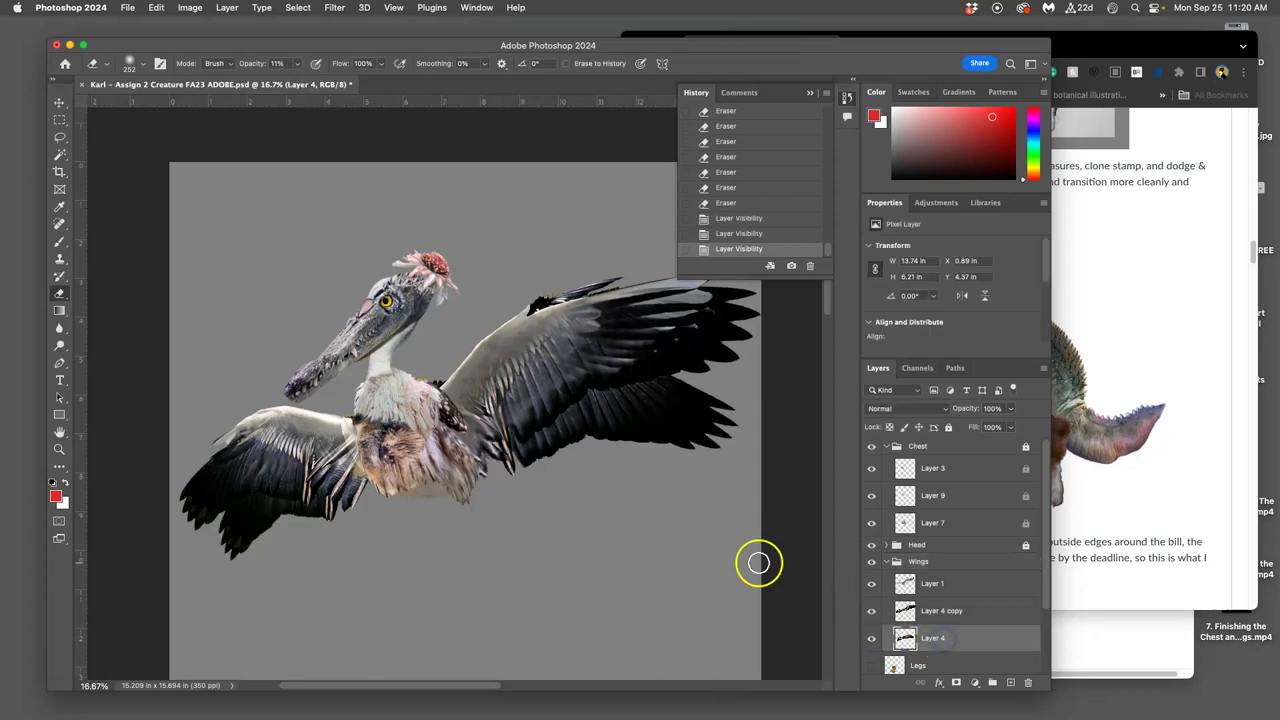
Step: Warp Layer 4 with Free Transform, raising its feathers to tuck under the lower edges of both wings
key("super+t")
right_click(646, 424)
left_click(674, 487)
left_click_drag(712, 402, 713, 372)
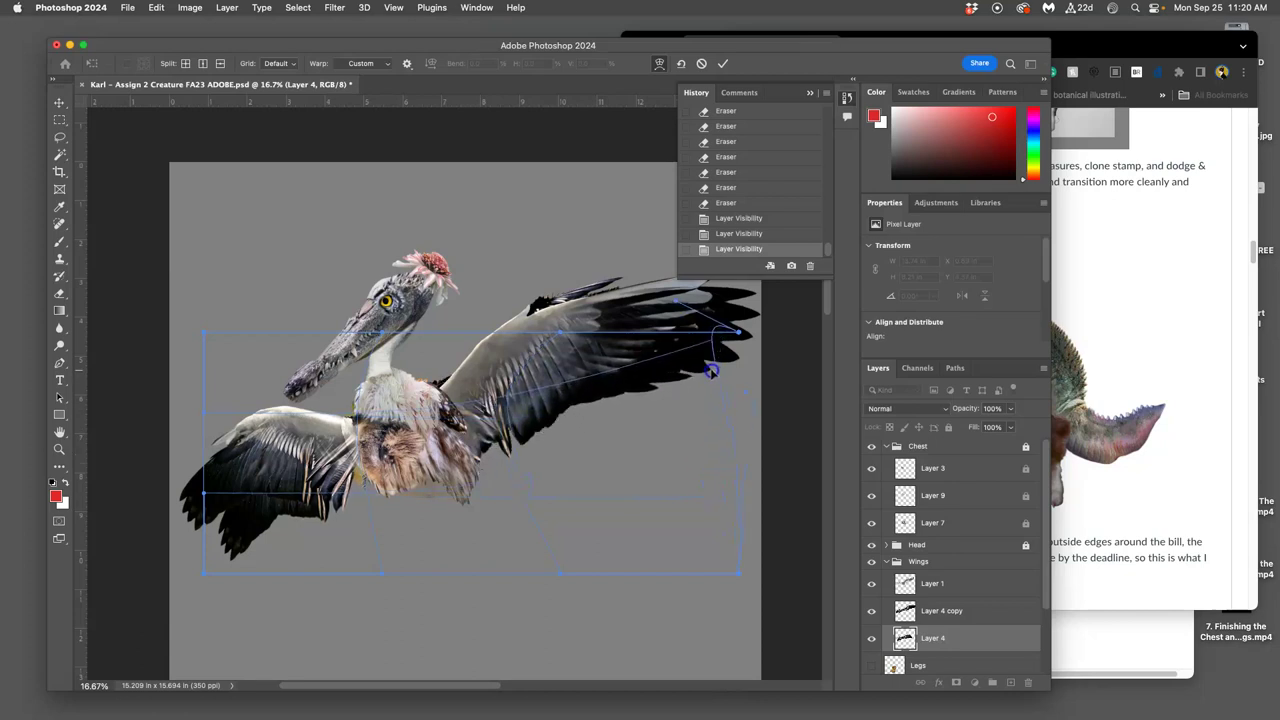
left_click_drag(277, 531, 486, 489)
left_click_drag(623, 434, 712, 376)
left_click_drag(540, 428, 553, 416)
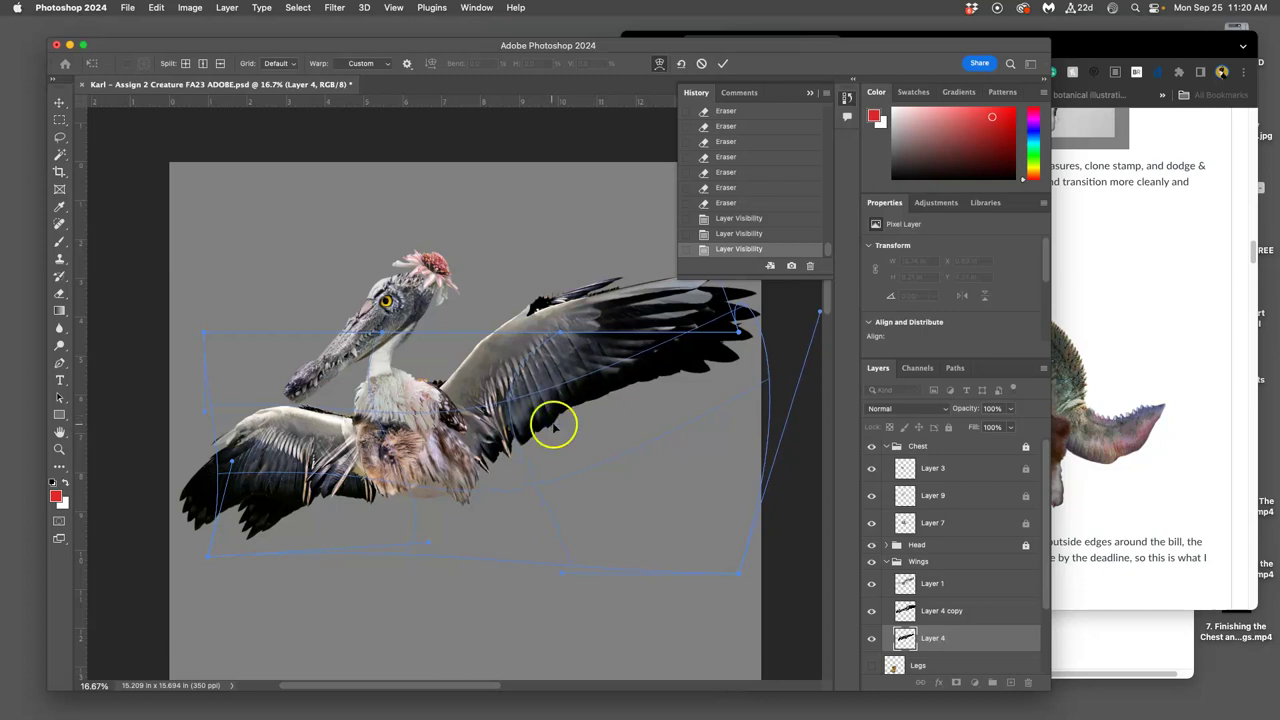
Step: Refine Layer 4's warp around the smaller wing's feathers and apply the transformation
left_click_drag(311, 505, 315, 505)
left_click(270, 420)
left_click_drag(270, 420, 223, 423)
left_click_drag(369, 510, 374, 506)
left_click(263, 532)
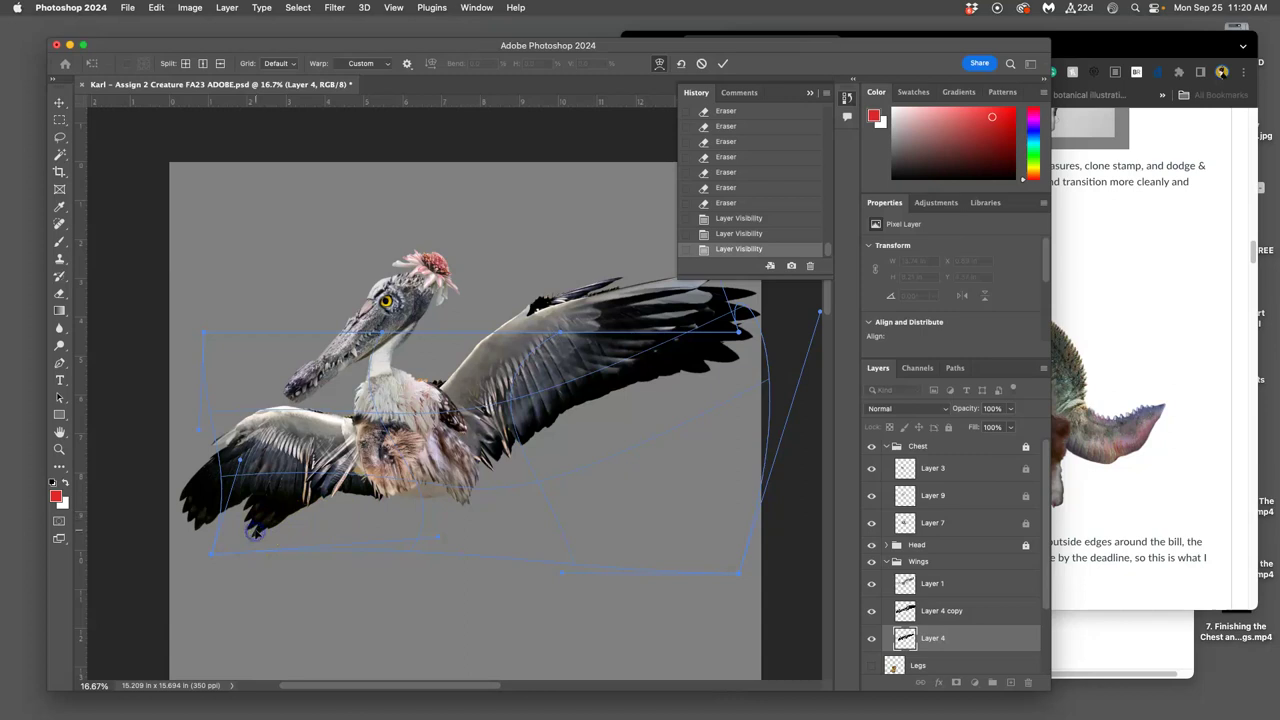
key("Return")
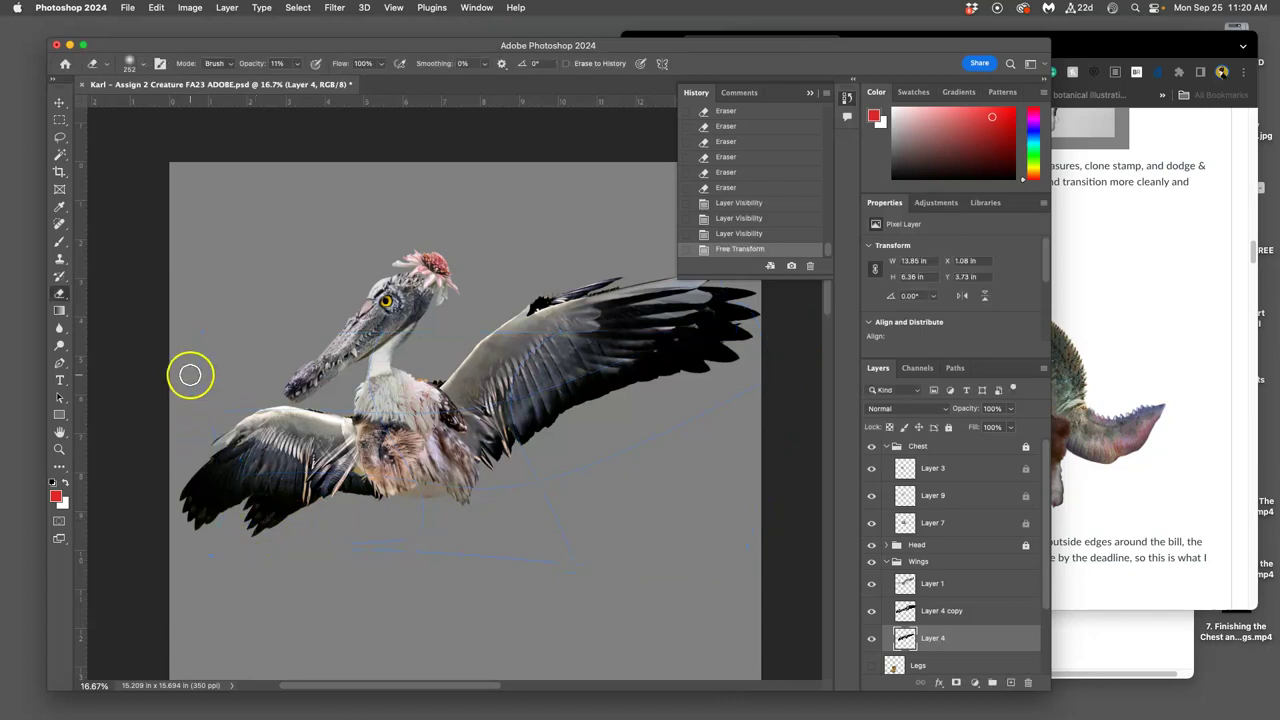
Step: Lasso and delete Layer 4's protruding feathers below the smaller wing, and deselect
left_click(60, 138)
left_click(346, 408)
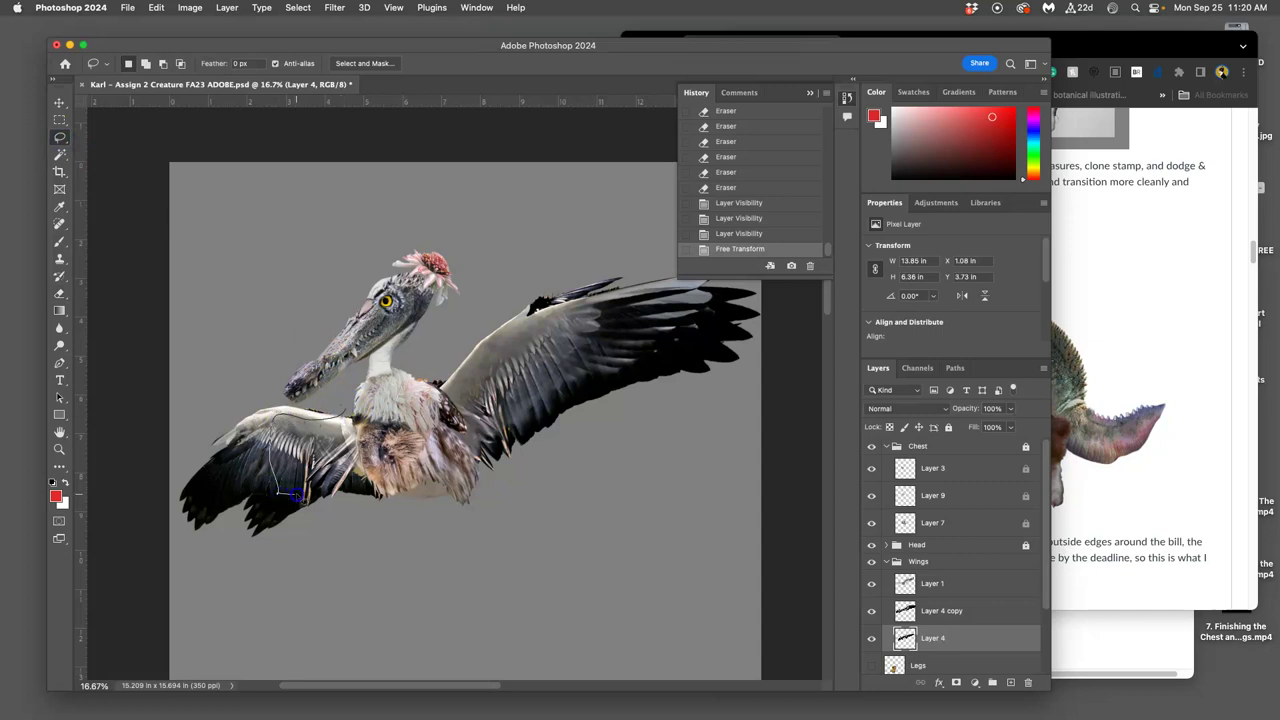
left_click_drag(235, 402, 236, 401)
key("Delete")
key("super+d")
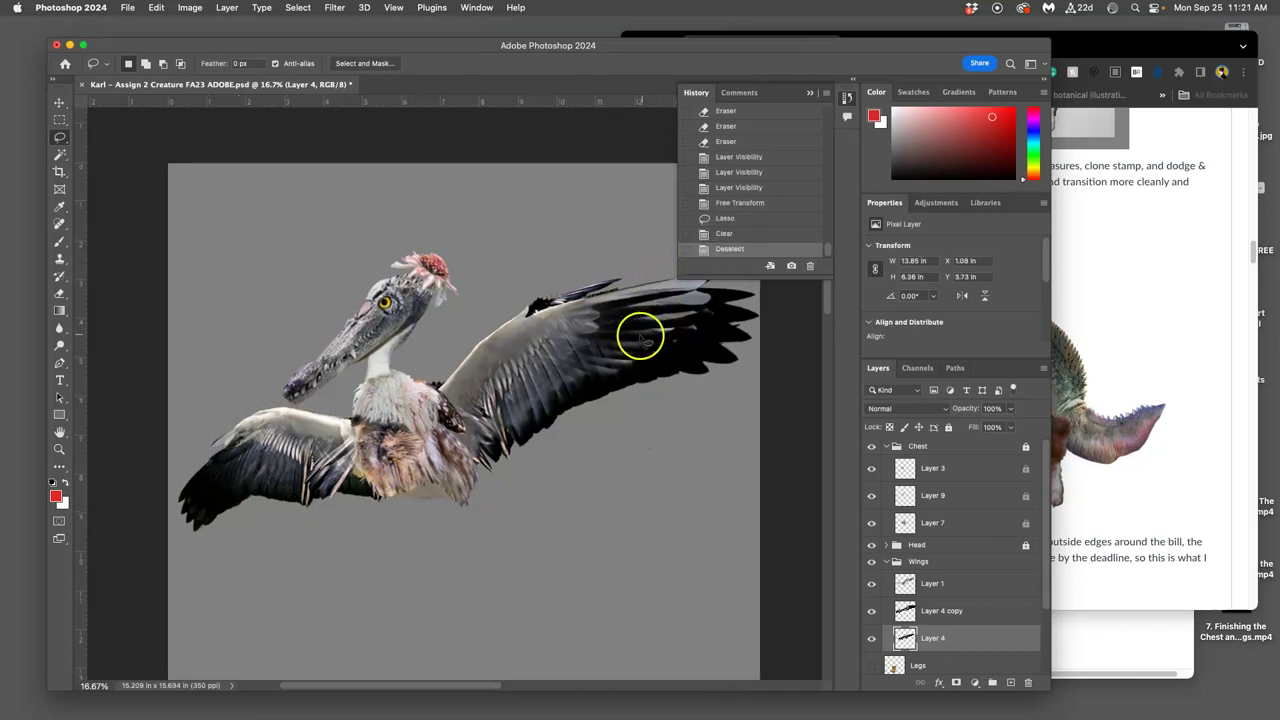
Step: Toggle Layer 4's visibility to compare the wings with and without the extra feathers
left_click(872, 640)
left_click(873, 642)
left_click(873, 642)
left_click(873, 642)
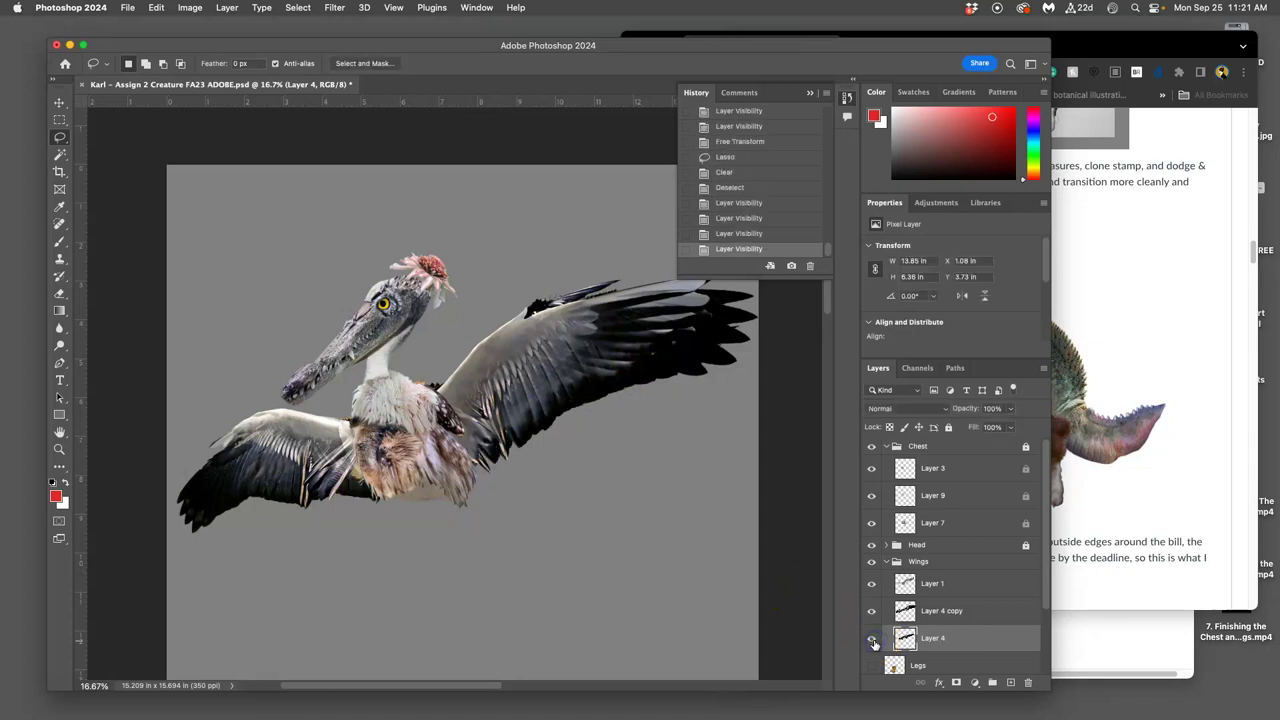
left_click_drag(594, 506, 527, 543)
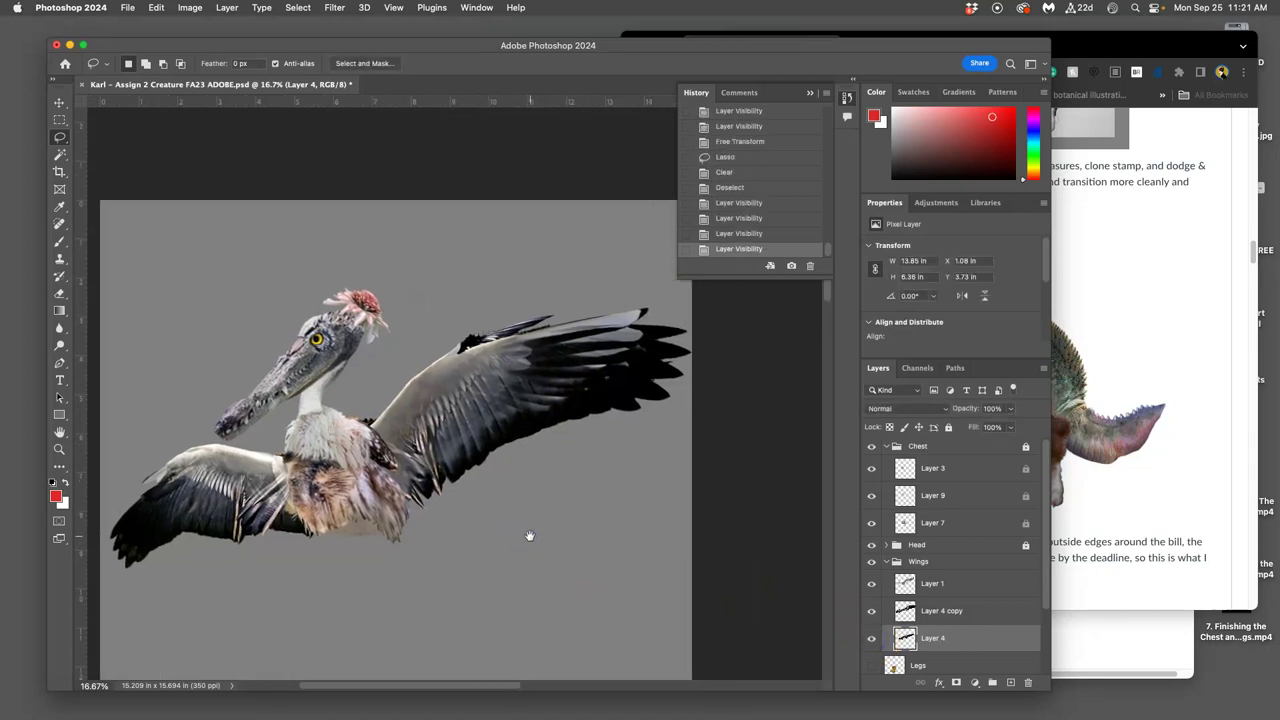
left_click(873, 638)
left_click(873, 638)
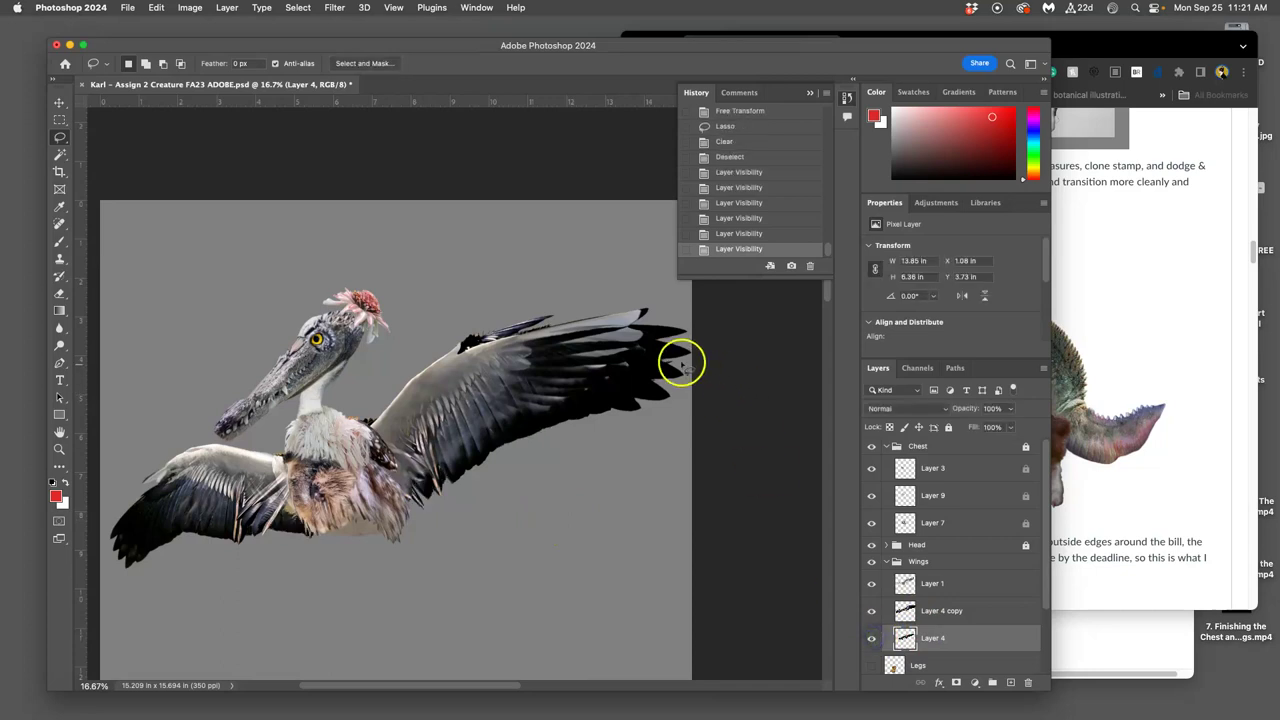
Step: Lasso and delete Layer 4's excess feathers at the larger wing's outer tip, deselect, and save the document
left_click_drag(707, 388, 708, 382)
key("Delete")
left_click(605, 446)
key("ctrl+s")
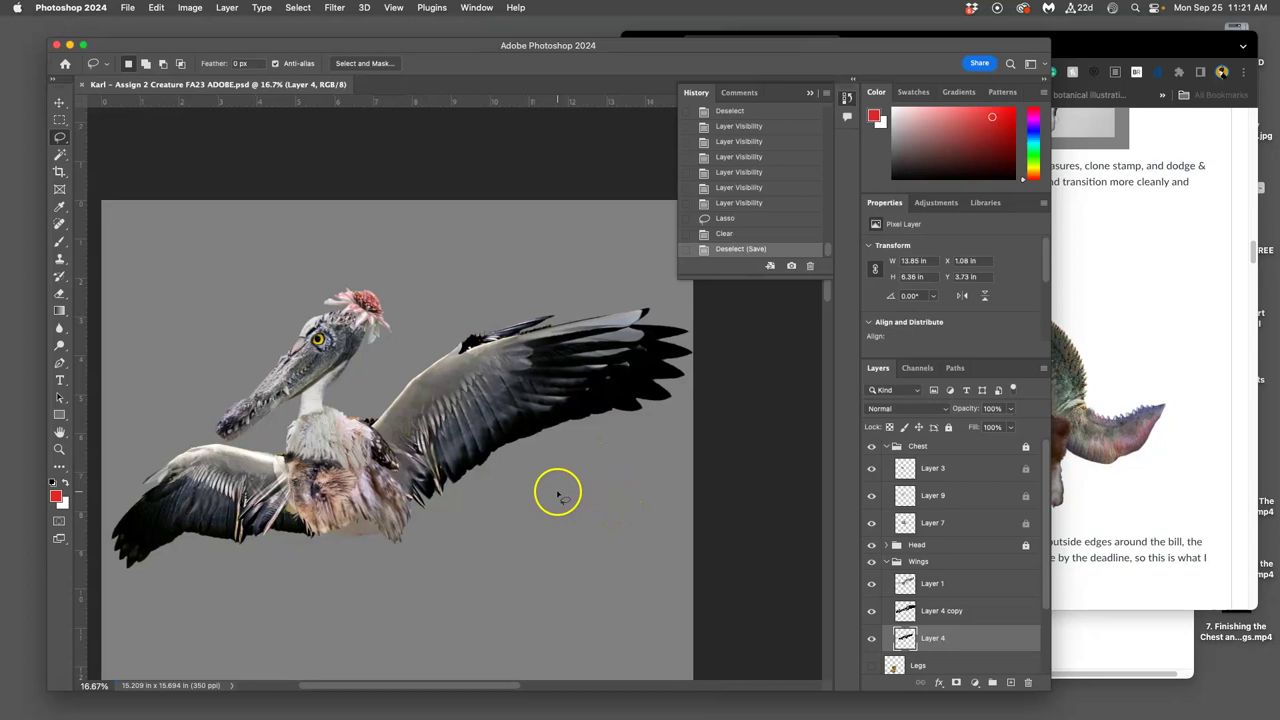
Step: Lock the Wings group and collapse it
scroll(557, 491, "left", 3)
left_click(950, 561)
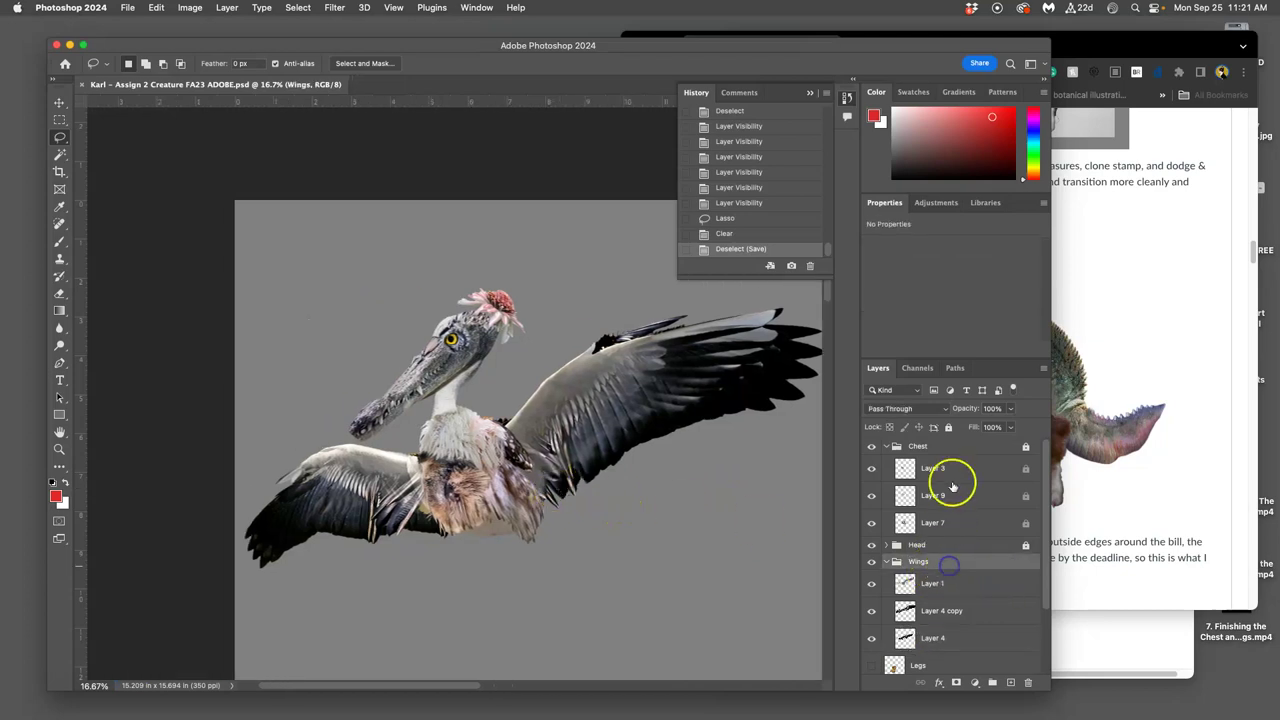
left_click(948, 427)
left_click(887, 561)
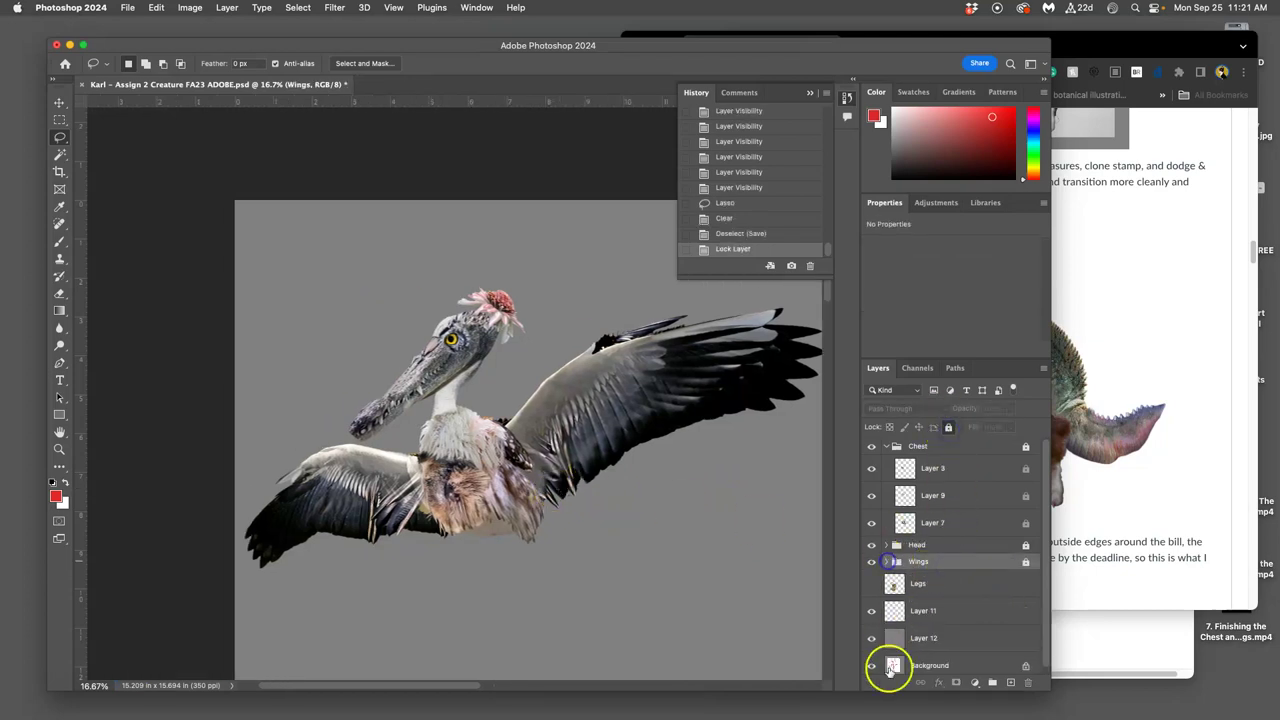
Step: Make the Legs layer visible and get a closer view of where the legs meet the body
left_click(871, 585)
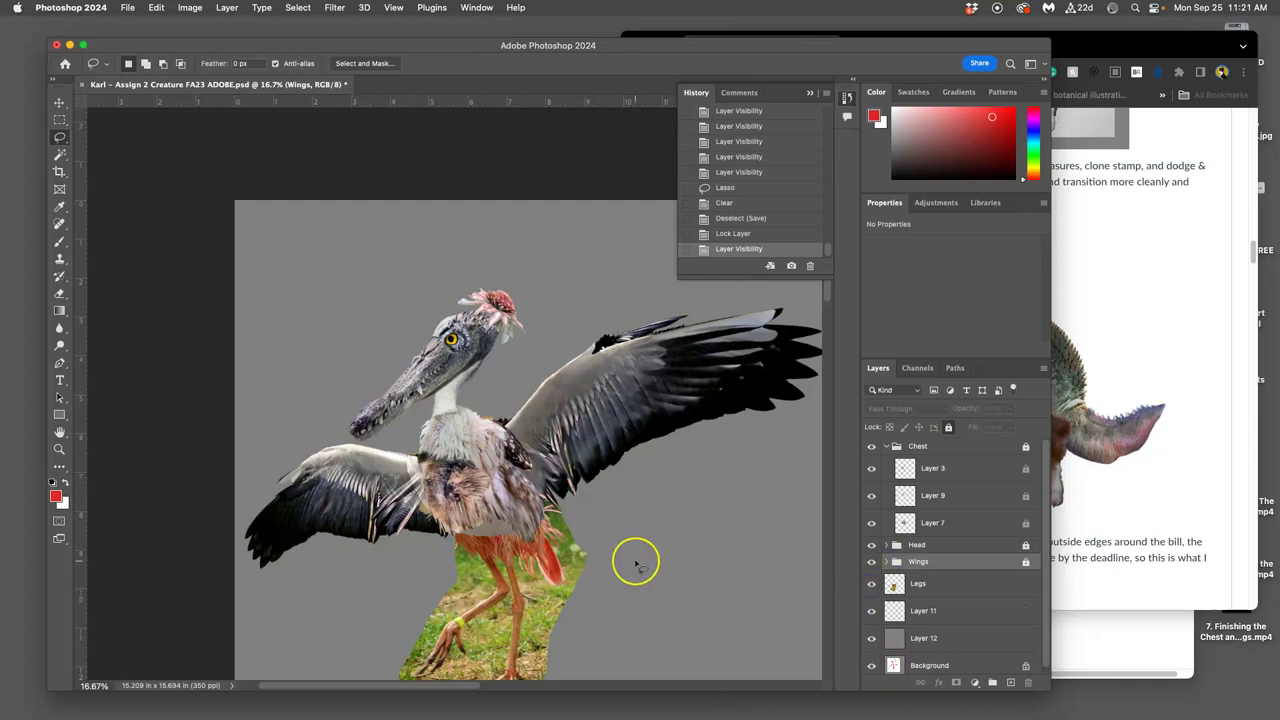
scroll(636, 562, "down", 2)
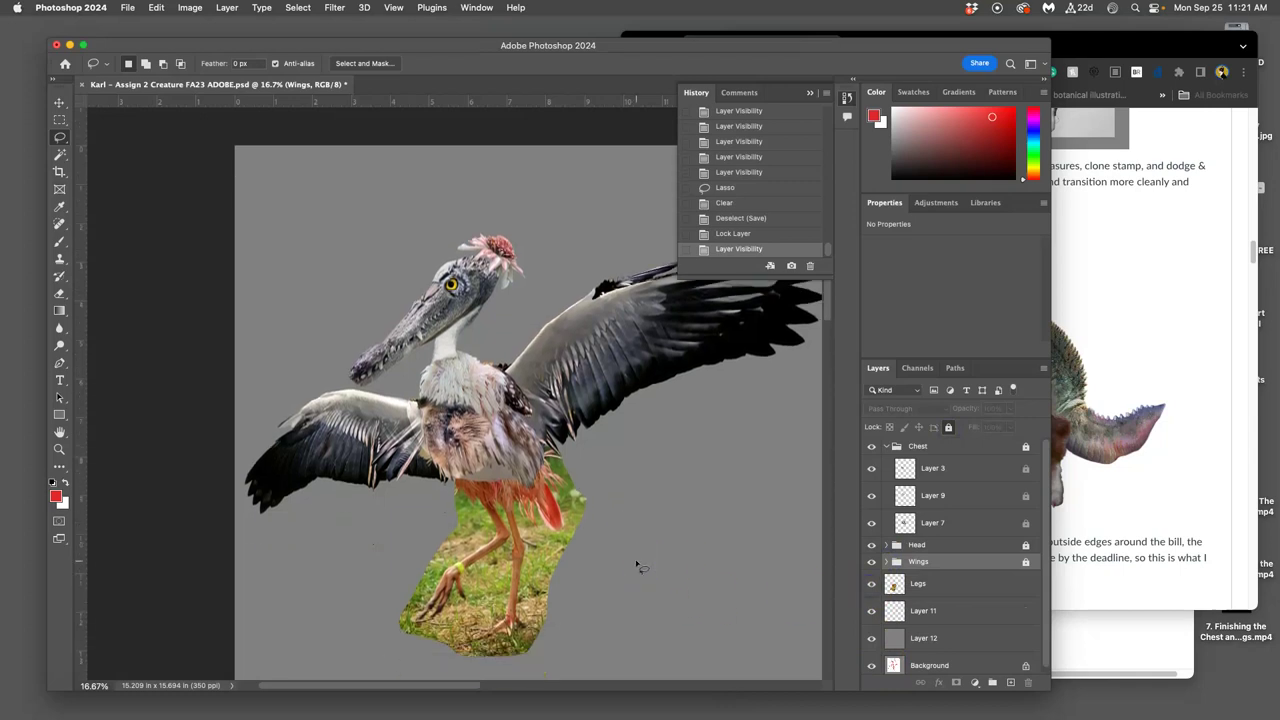
key("super+equal")
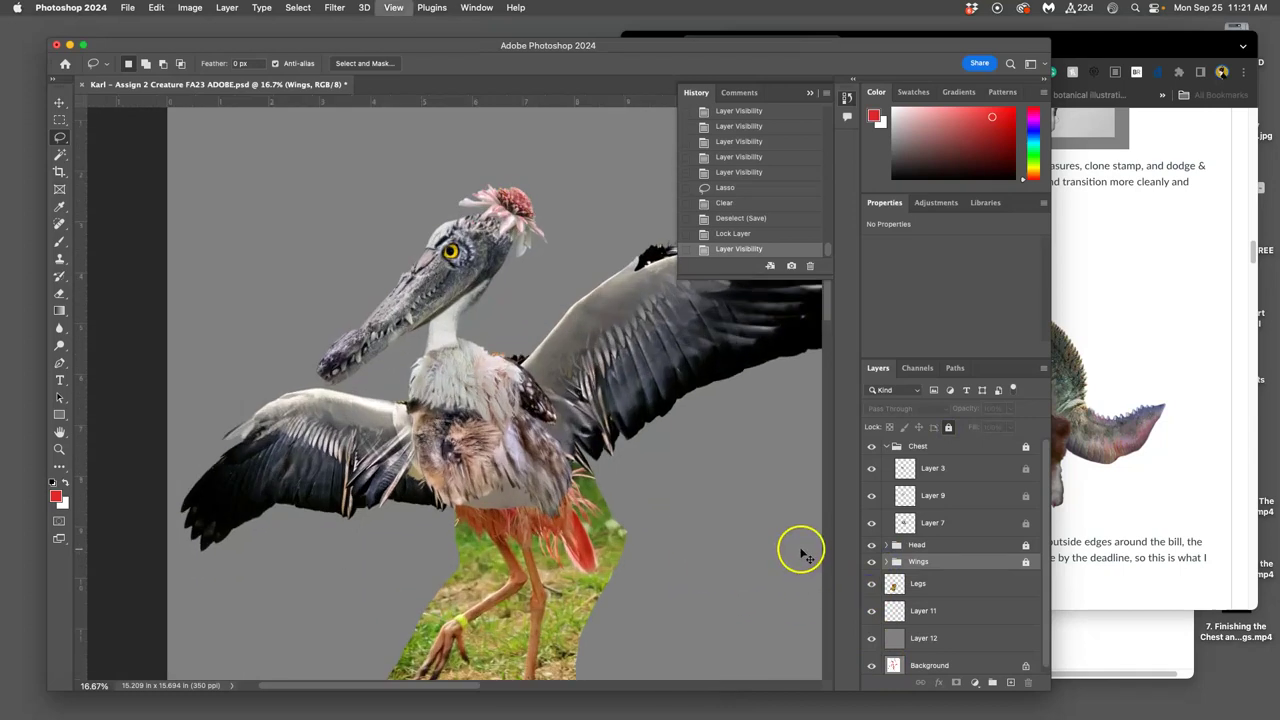
Step: Toggle the Legs layer's visibility to check how the legs and their grassy background sit beneath the body
mouse_move(727, 540)
left_mouse_down()
mouse_move(691, 503)
mouse_move(600, 309)
mouse_move(565, 265)
left_mouse_up()
left_click(511, 377)
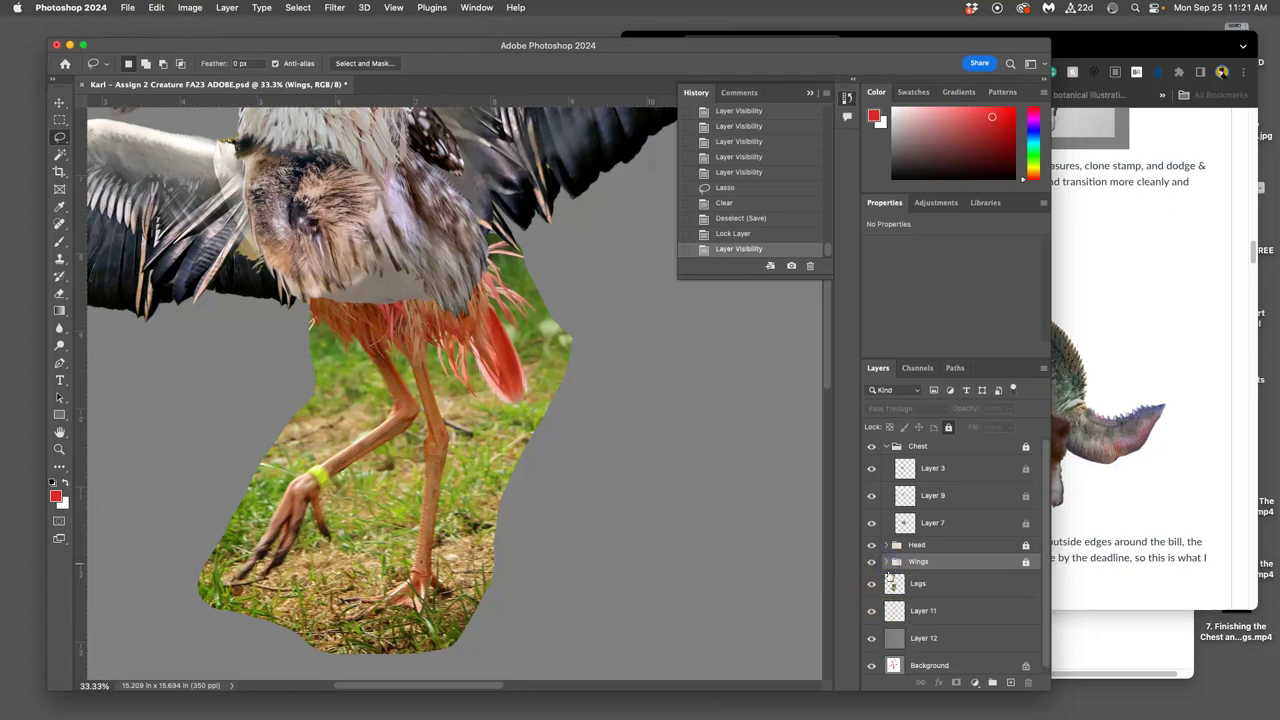
left_click(871, 587)
left_click(871, 587)
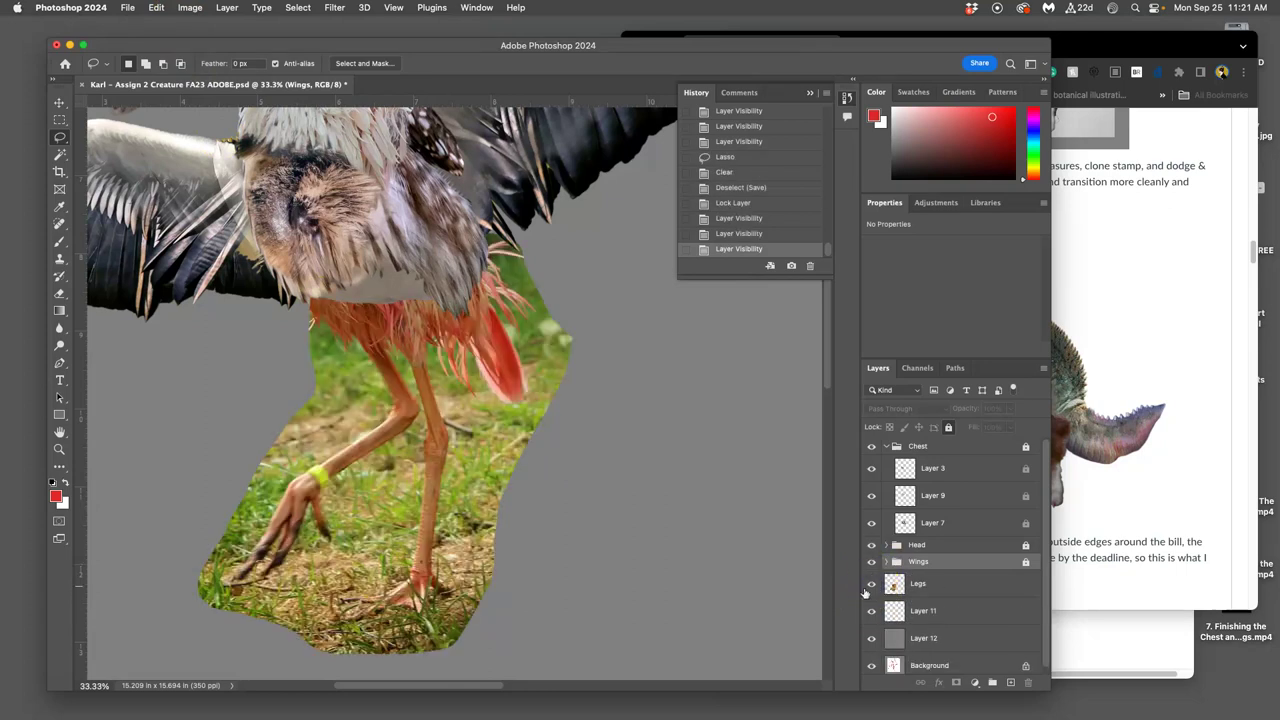
Step: Apply Levels to the Legs layer with input black at 19, midtones at 1.36 and output white at 240
left_click(169, 80)
left_click(193, 8)
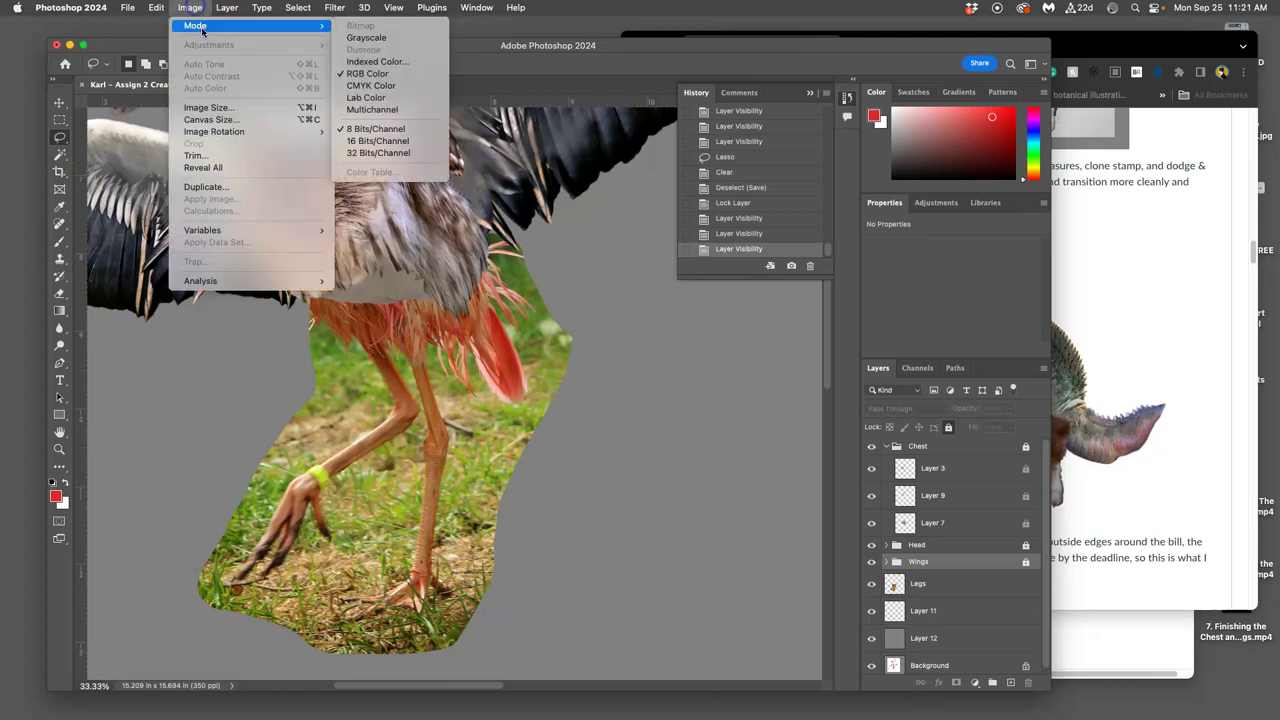
left_click(913, 593)
left_click(92, 8)
left_click(180, 8)
mouse_move(210, 48)
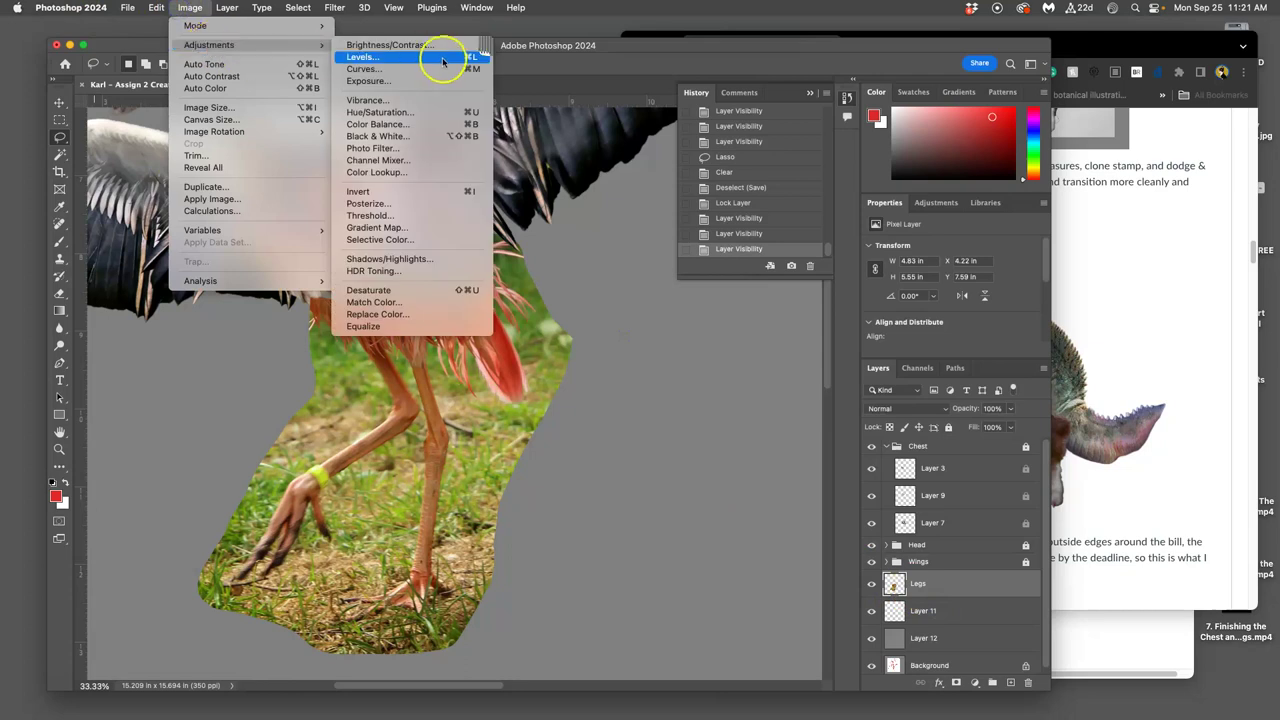
left_click(440, 54)
key("super+minus")
key("super+minus")
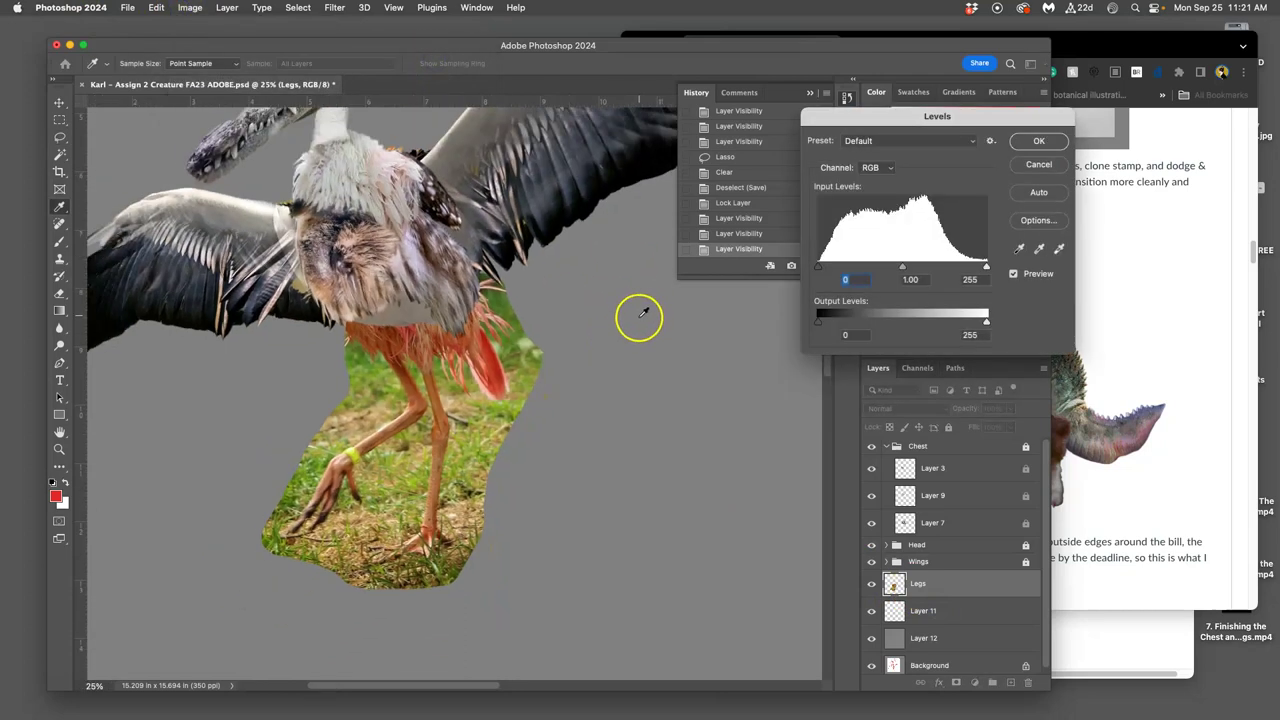
left_click_drag(902, 270, 835, 270)
left_click_drag(986, 320, 976, 322)
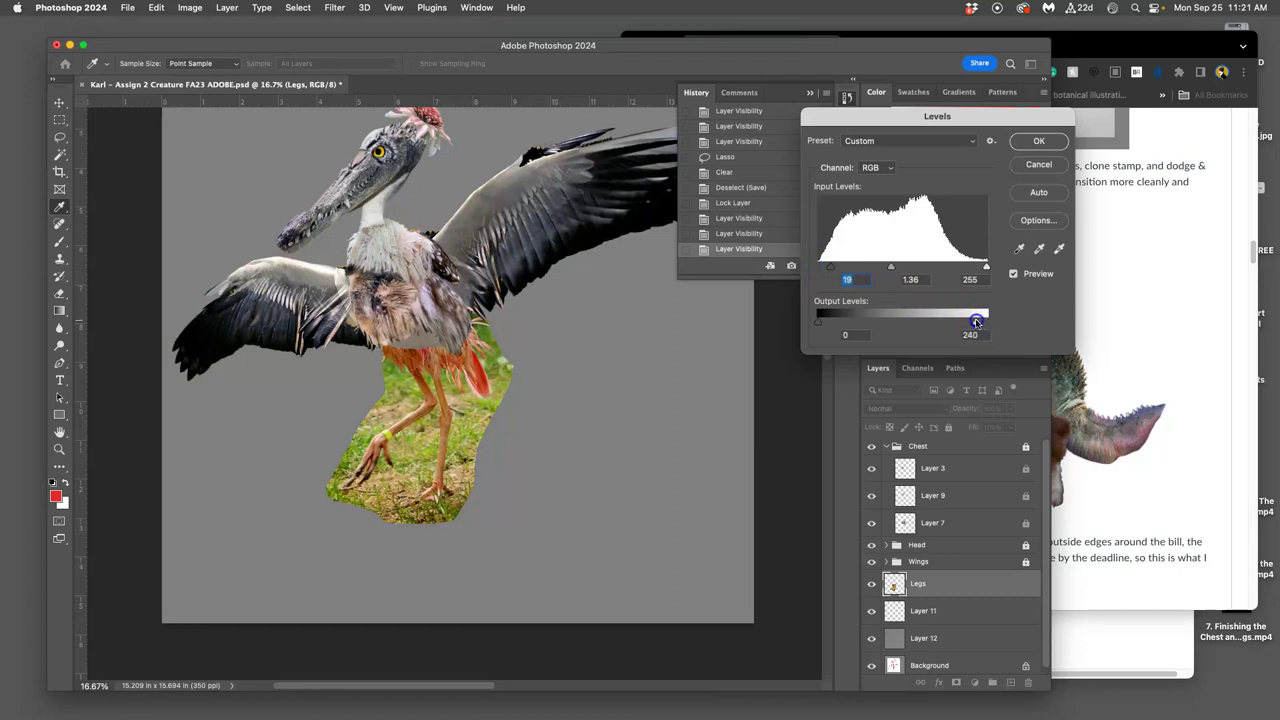
left_click(1037, 141)
Step: Apply Color Balance to the Legs layer, shifting midtones, highlights and shadows toward cyan and blue, with shadows at about -16, 0, +14
left_click(178, 10)
mouse_move(300, 45)
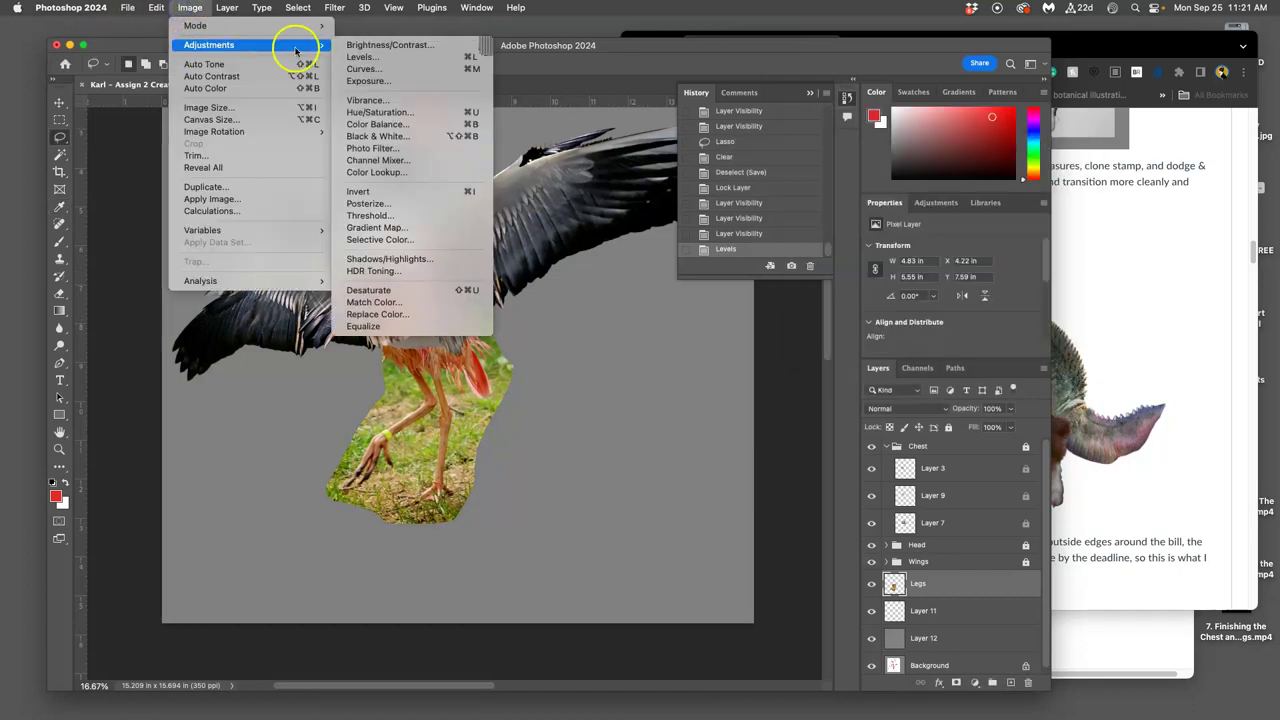
left_click(384, 124)
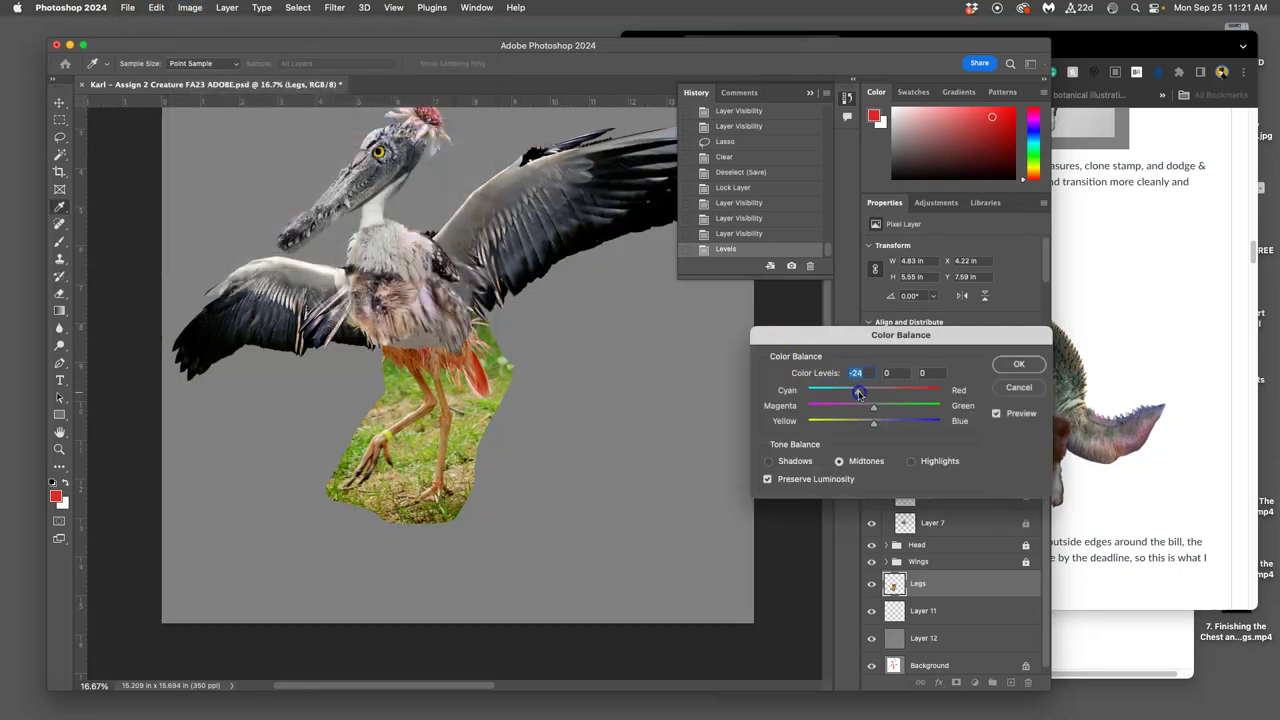
left_click_drag(873, 421, 881, 425)
left_click(910, 461)
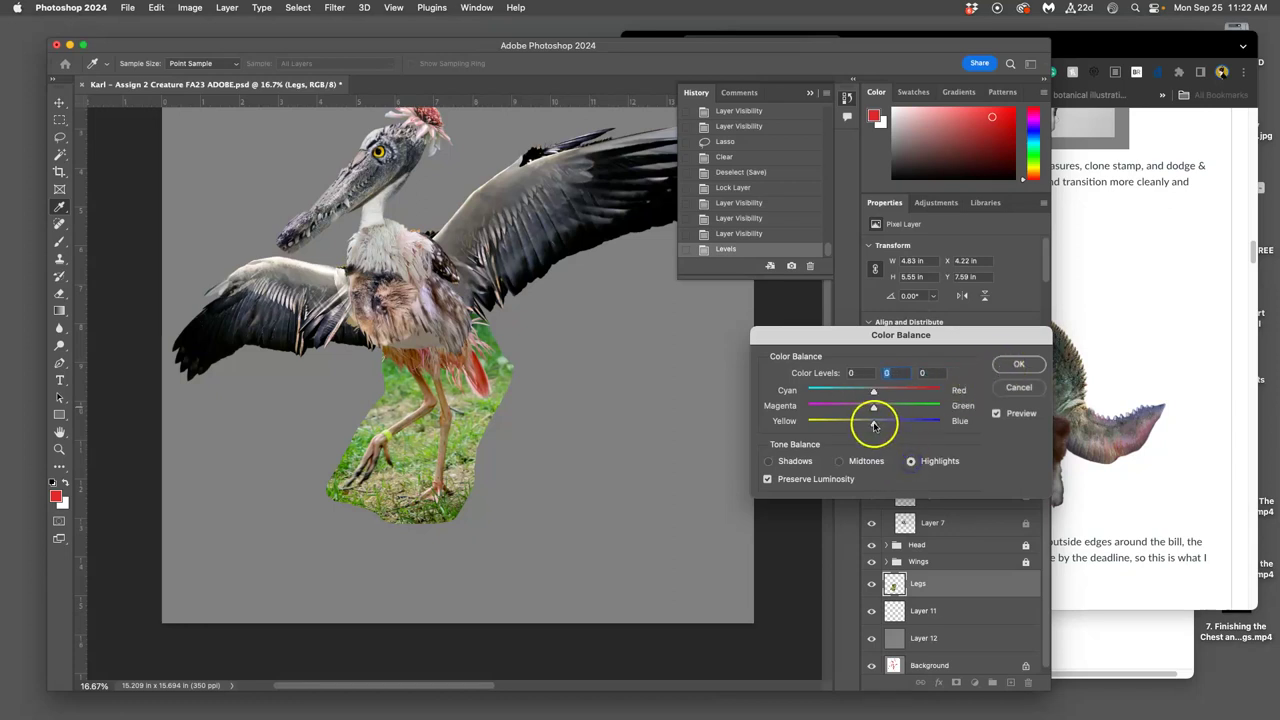
left_click_drag(873, 390, 885, 425)
left_click(768, 461)
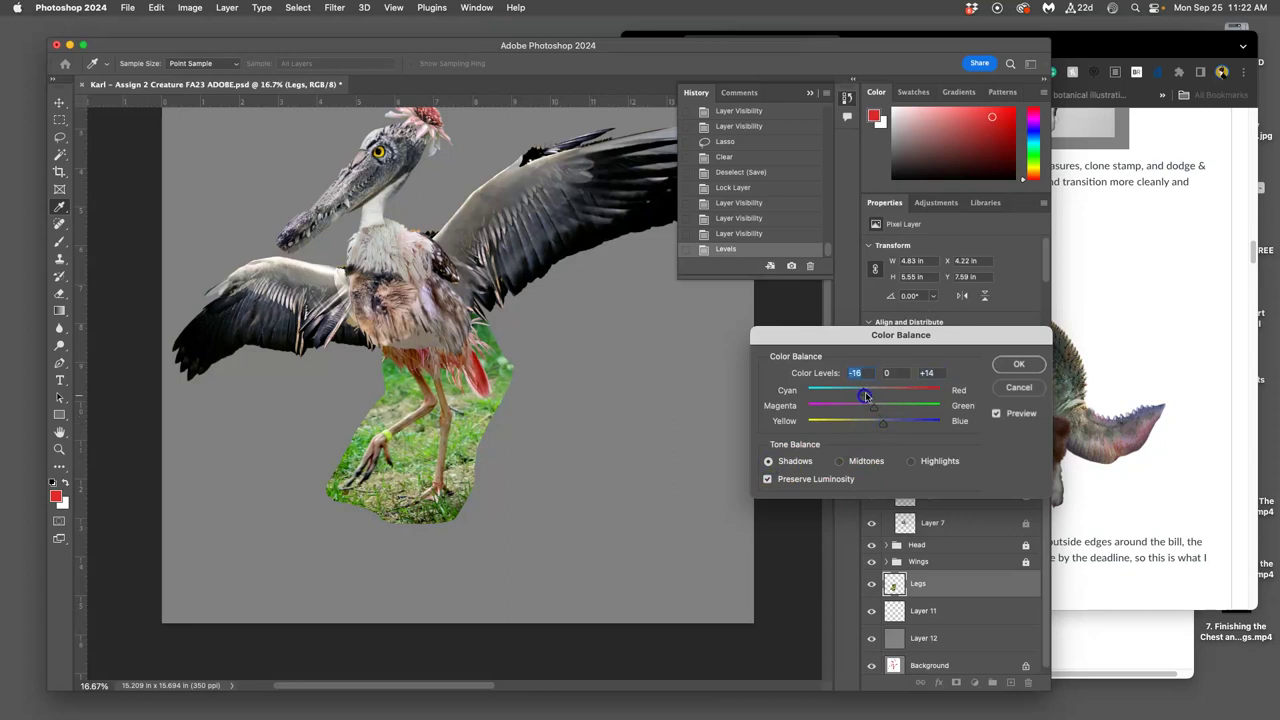
left_click(1018, 364)
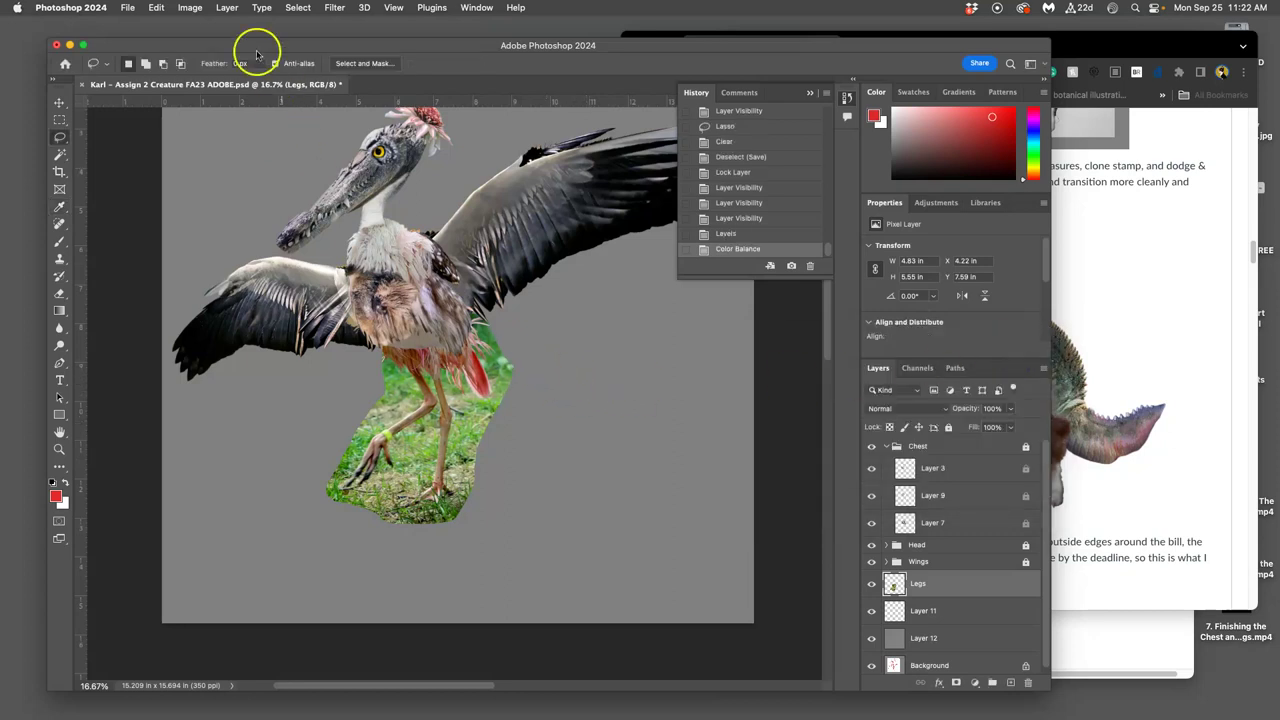
Step: Apply Hue/Saturation to the Legs layer, shifting the hue to about +10
left_click(190, 8)
mouse_move(205, 45)
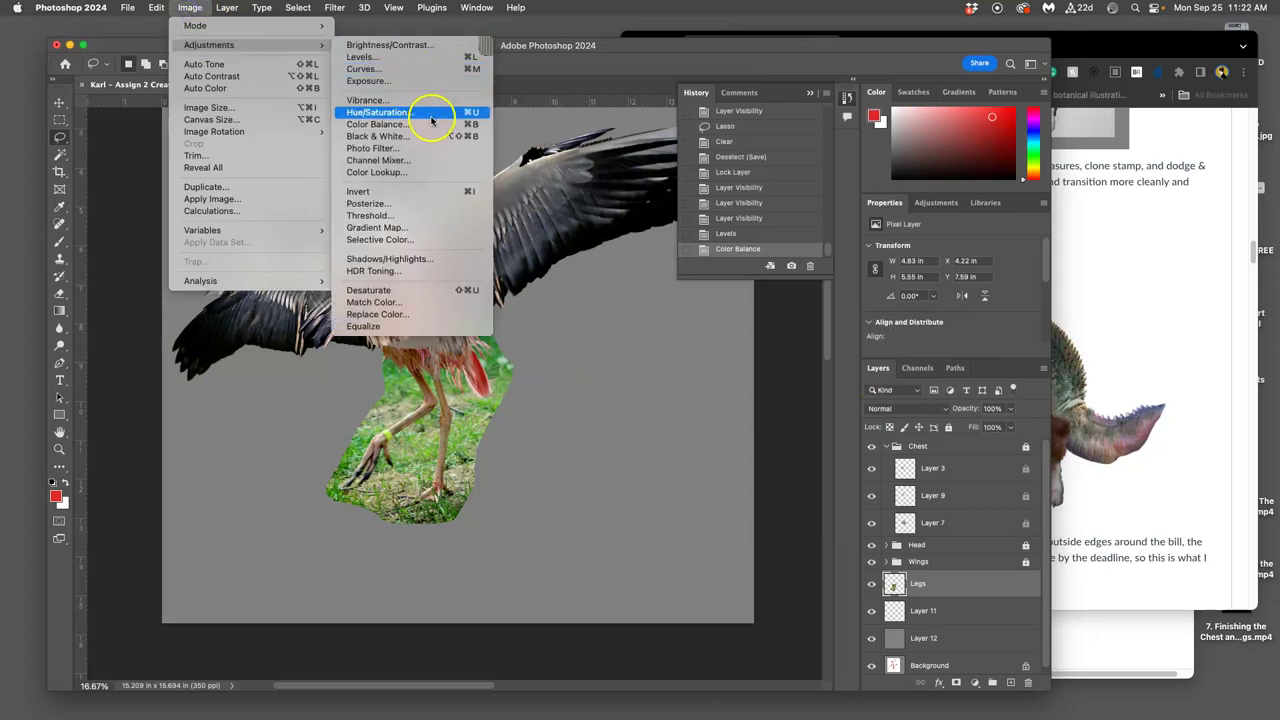
left_click(423, 114)
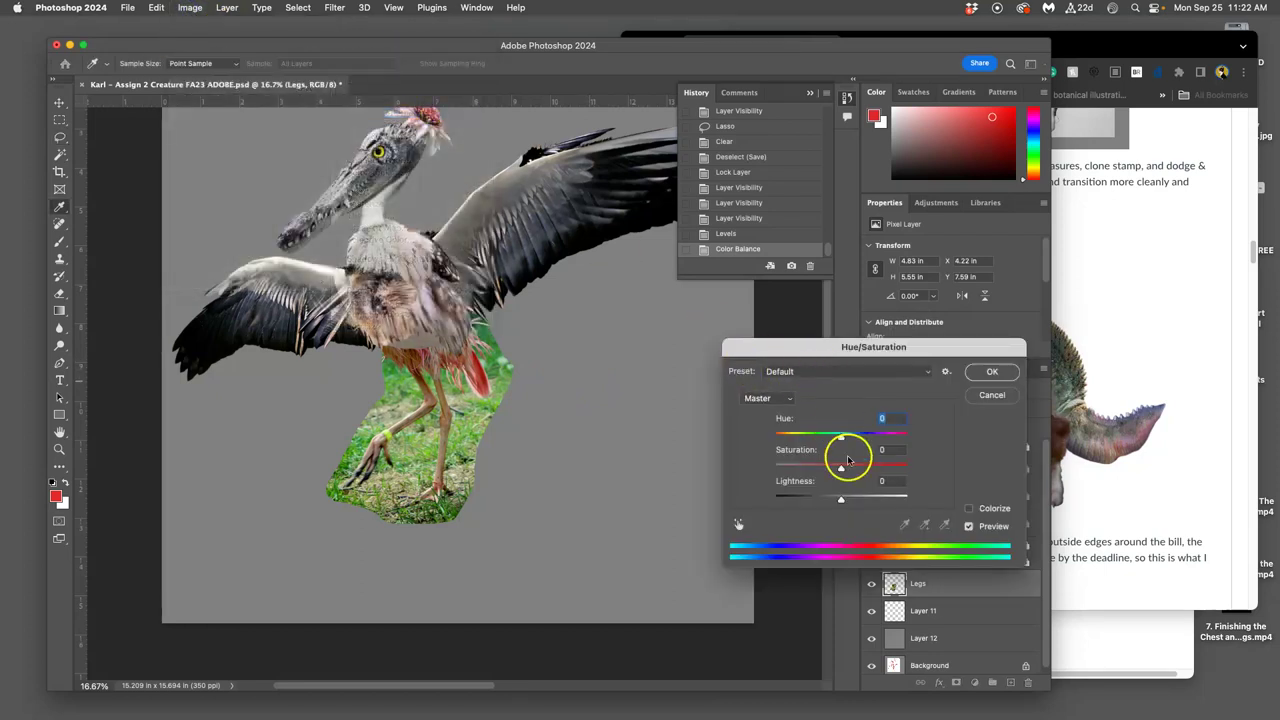
left_click_drag(840, 437, 845, 438)
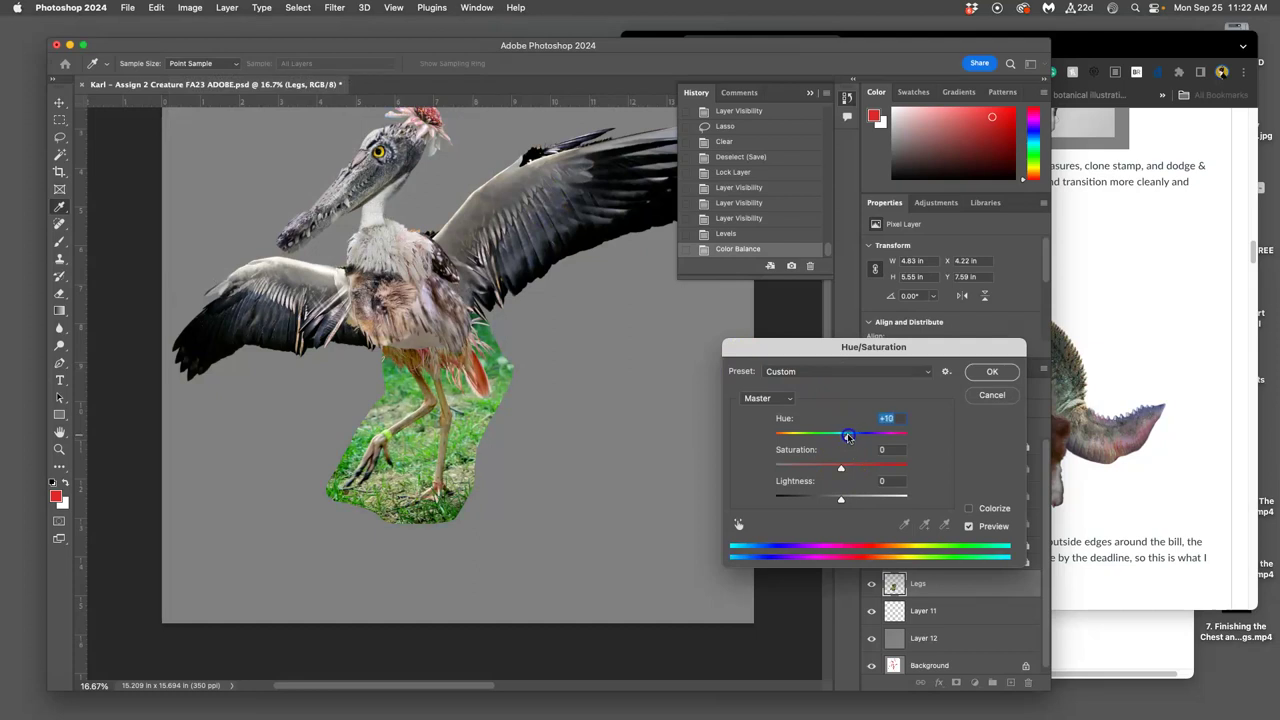
left_click(840, 469)
left_click(992, 371)
Step: Lasso the grass background around the raised leg and its foot, delete it, and deselect
key("l")
key("super+equal")
key("super+equal")
key("super+equal")
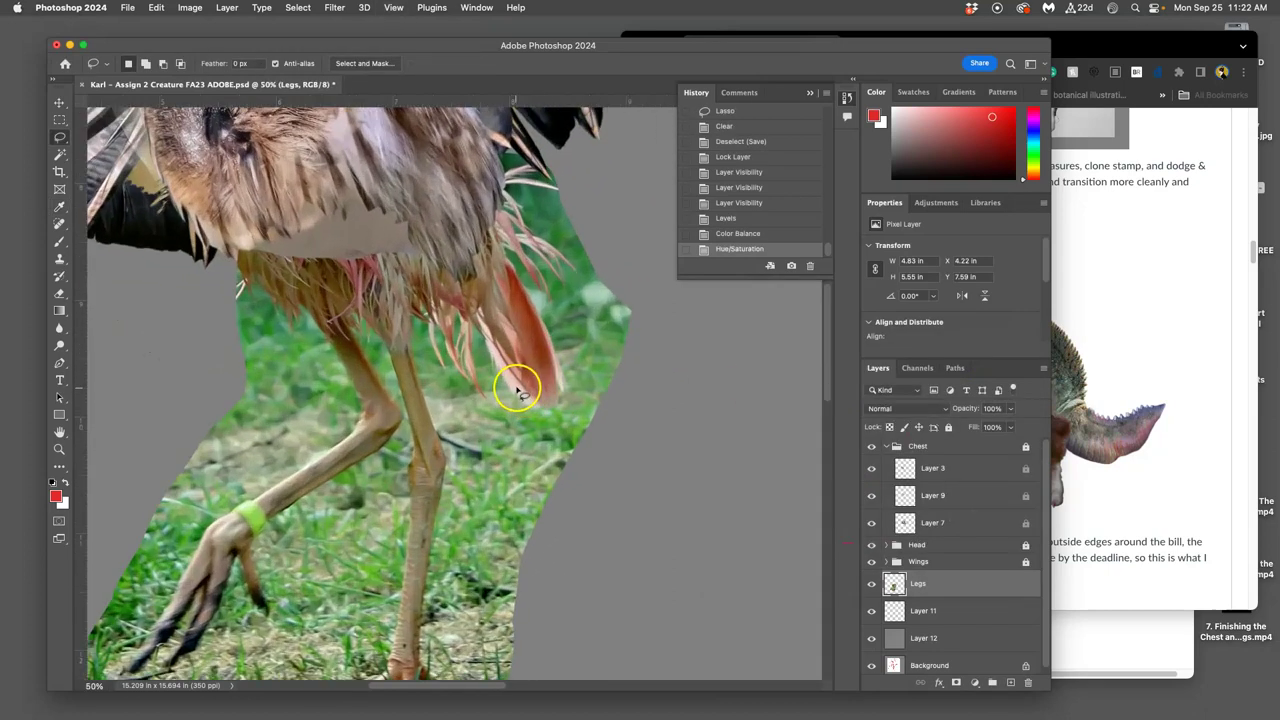
scroll(522, 390, "down", 5)
scroll(522, 390, "up", 3)
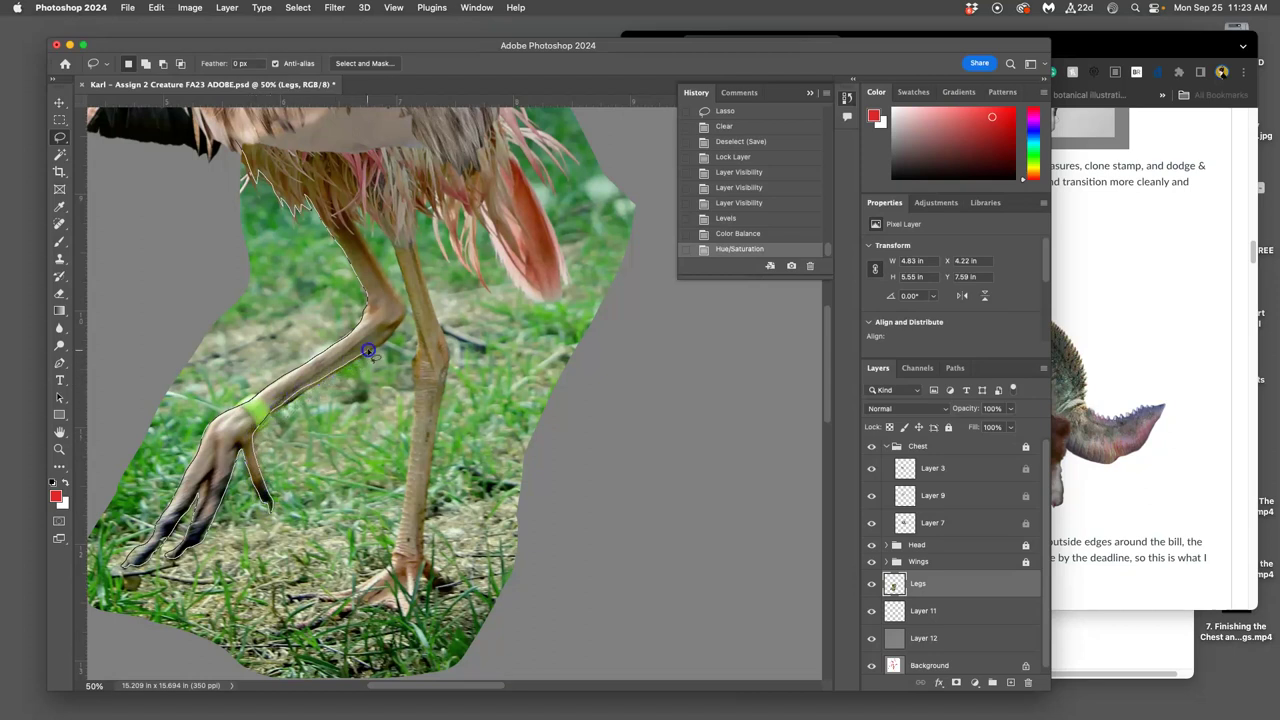
mouse_move(384, 344)
left_mouse_down()
mouse_move(373, 445)
mouse_move(300, 585)
mouse_move(166, 698)
mouse_move(380, 340)
left_mouse_up()
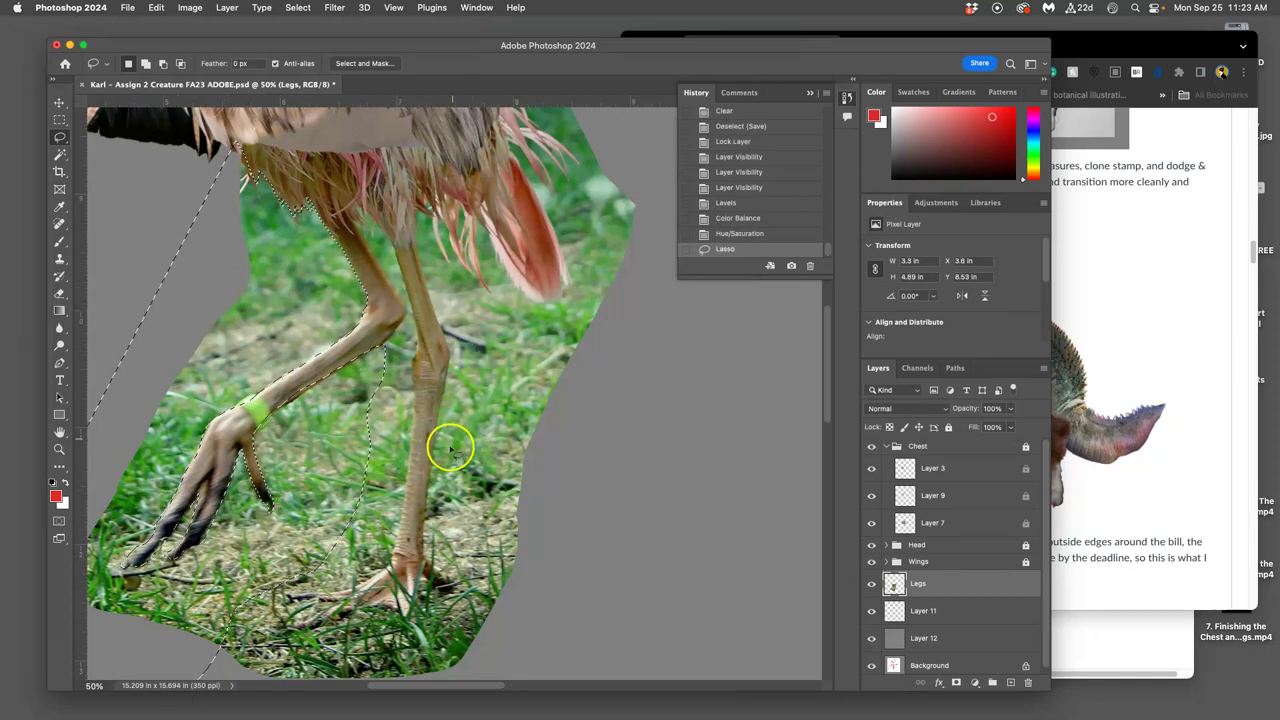
scroll(421, 443, "left", 5)
scroll(421, 443, "down", 2)
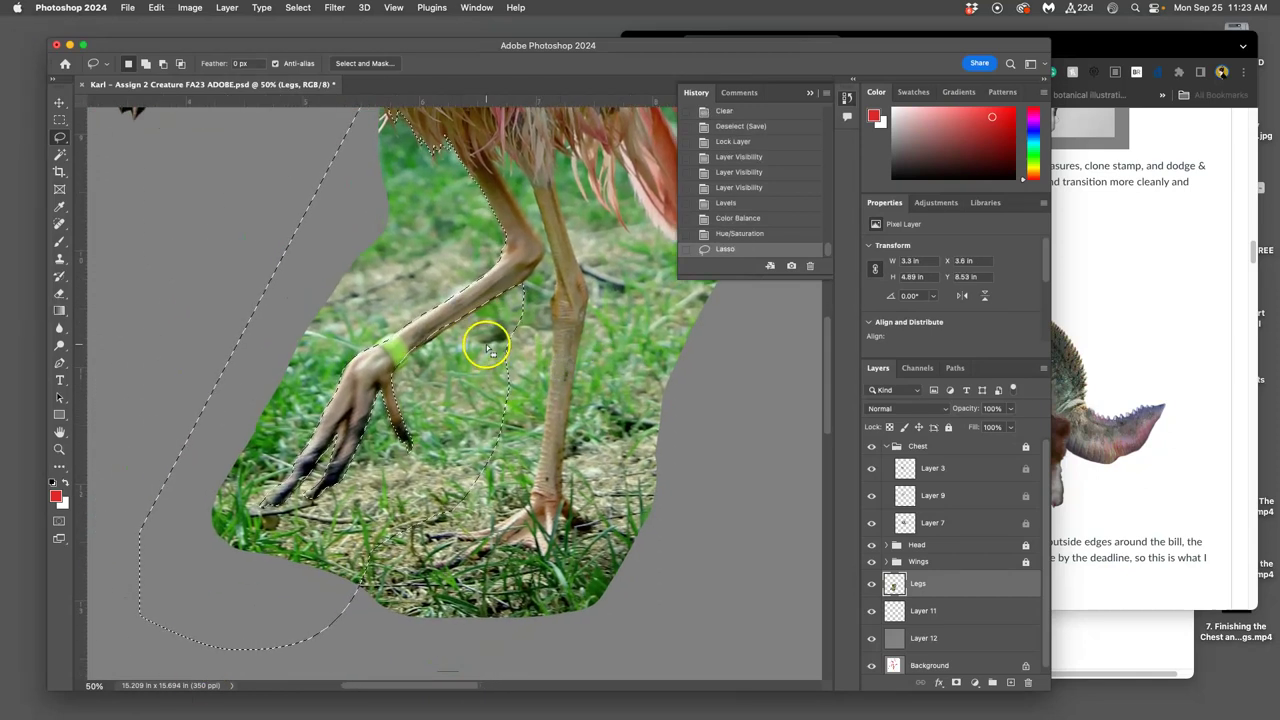
key("BackSpace")
key("super+d")
Step: Lasso and delete the remaining green background between the two upper legs, just below the feathers, and deselect
scroll(565, 307, "up", 5)
scroll(565, 307, "right", 3)
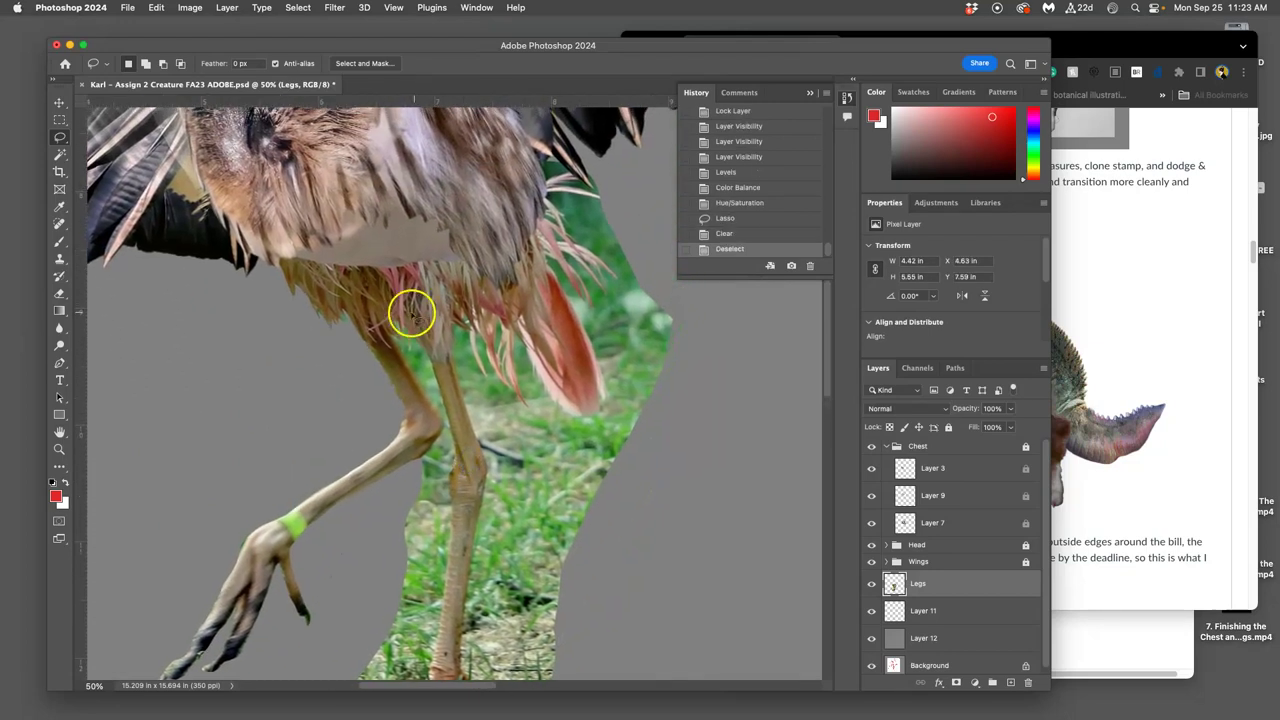
left_click(392, 318)
left_click_drag(398, 320, 395, 324)
key("BackSpace")
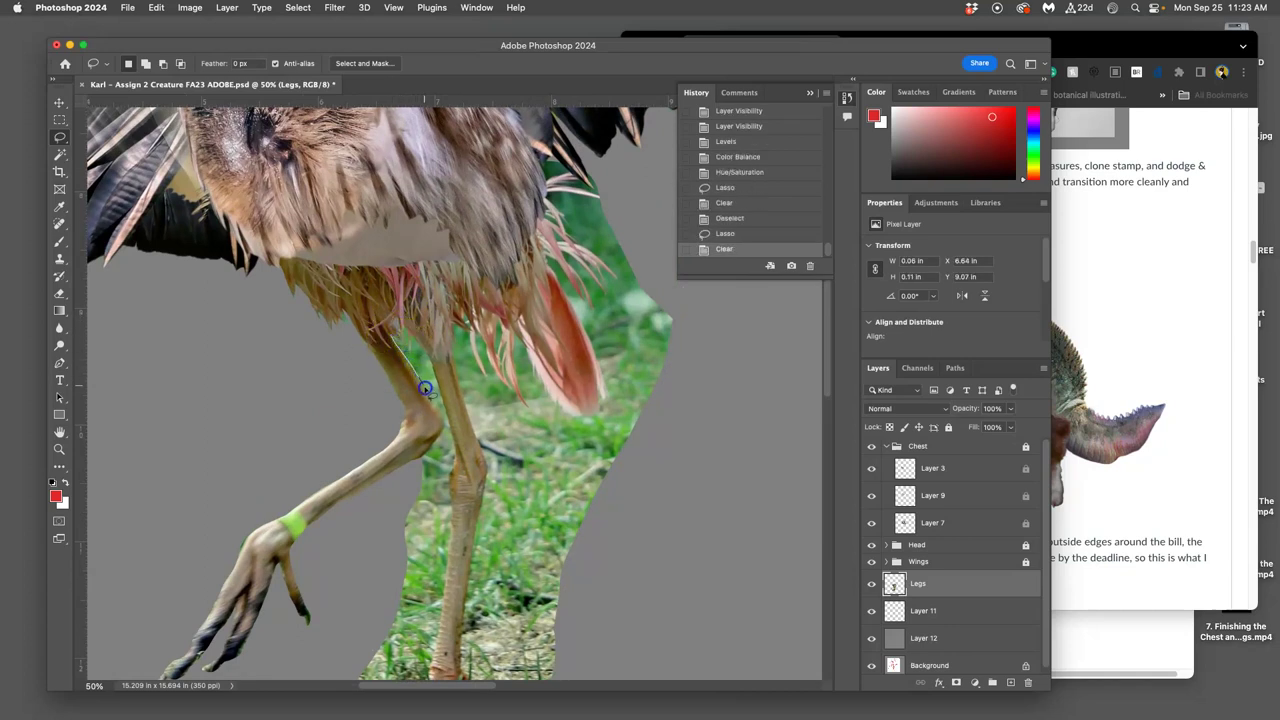
mouse_move(443, 423)
left_mouse_down()
mouse_move(408, 492)
mouse_move(433, 500)
mouse_move(453, 465)
left_mouse_up()
mouse_move(395, 337)
left_mouse_down()
mouse_move(426, 394)
mouse_move(484, 422)
mouse_move(403, 339)
left_mouse_up()
key("BackSpace")
key("super+d")
key("BackSpace")
key("super+d")
Step: Lasso around the standing leg, its foot and the hanging feathers, delete the surrounding grass, and deselect
left_click_drag(509, 446, 428, 309)
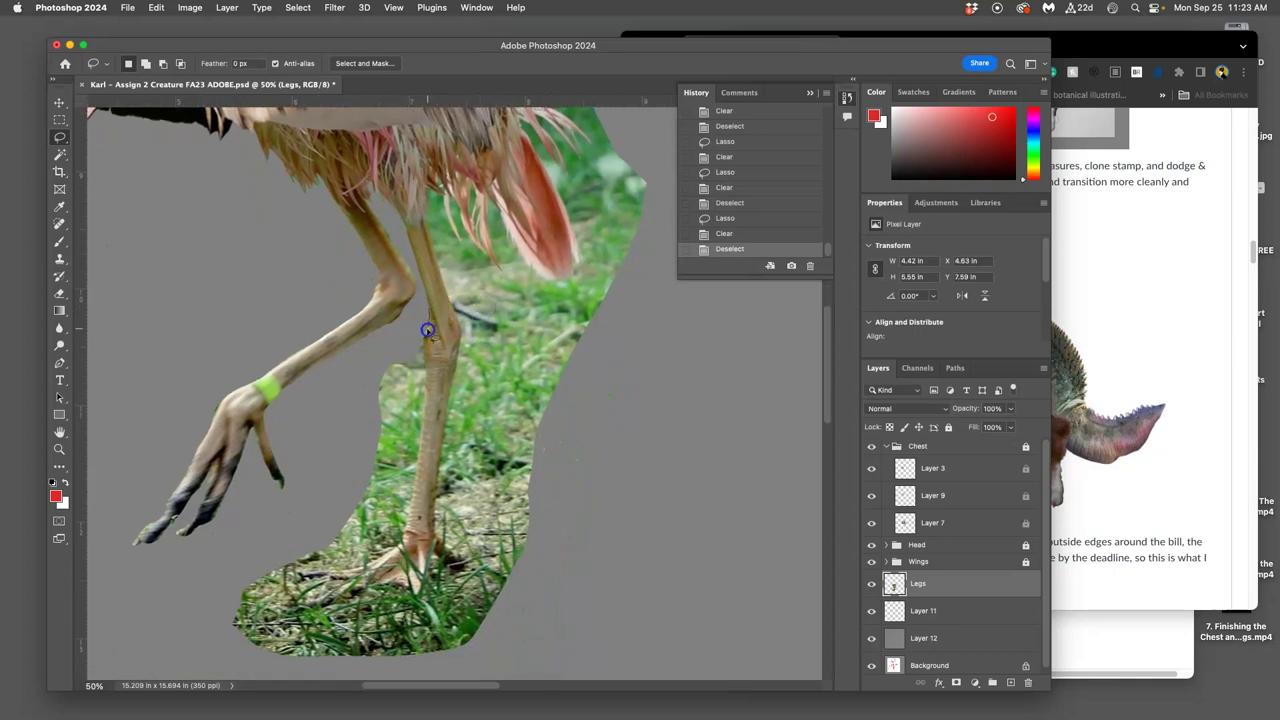
mouse_move(425, 371)
left_mouse_down()
mouse_move(402, 523)
mouse_move(380, 555)
mouse_move(345, 568)
left_mouse_up()
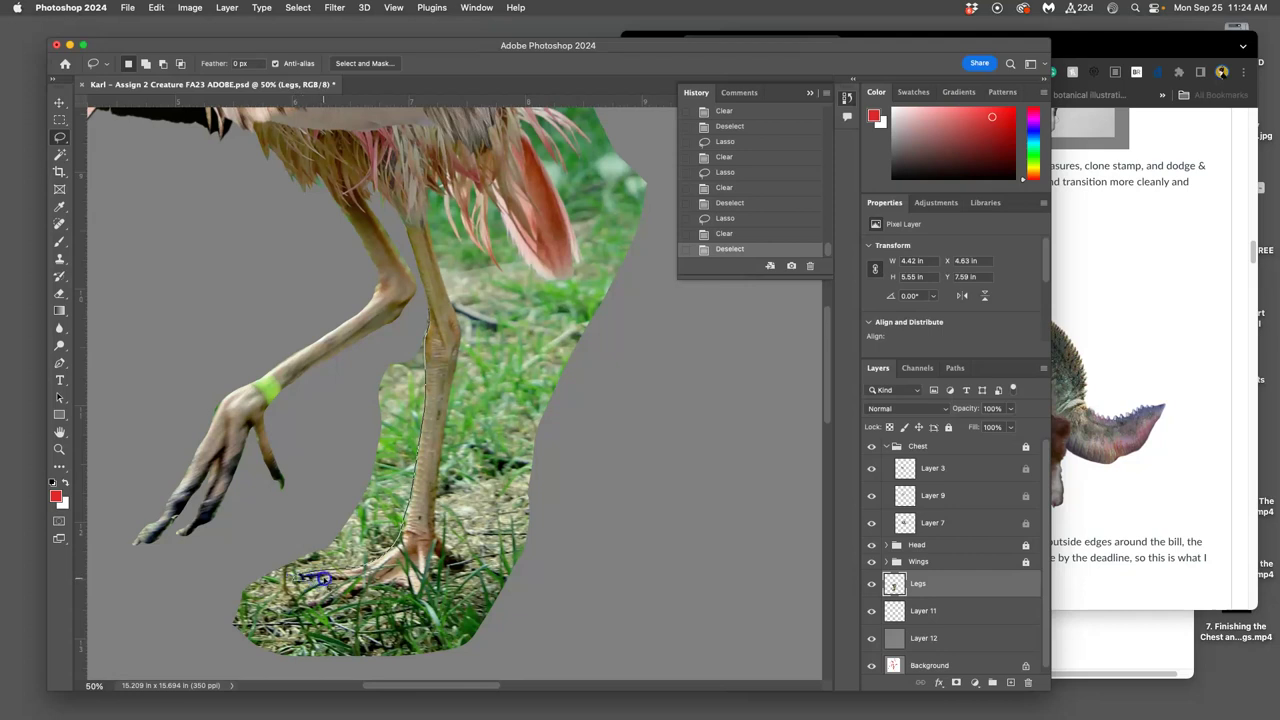
left_click_drag(345, 583, 320, 595)
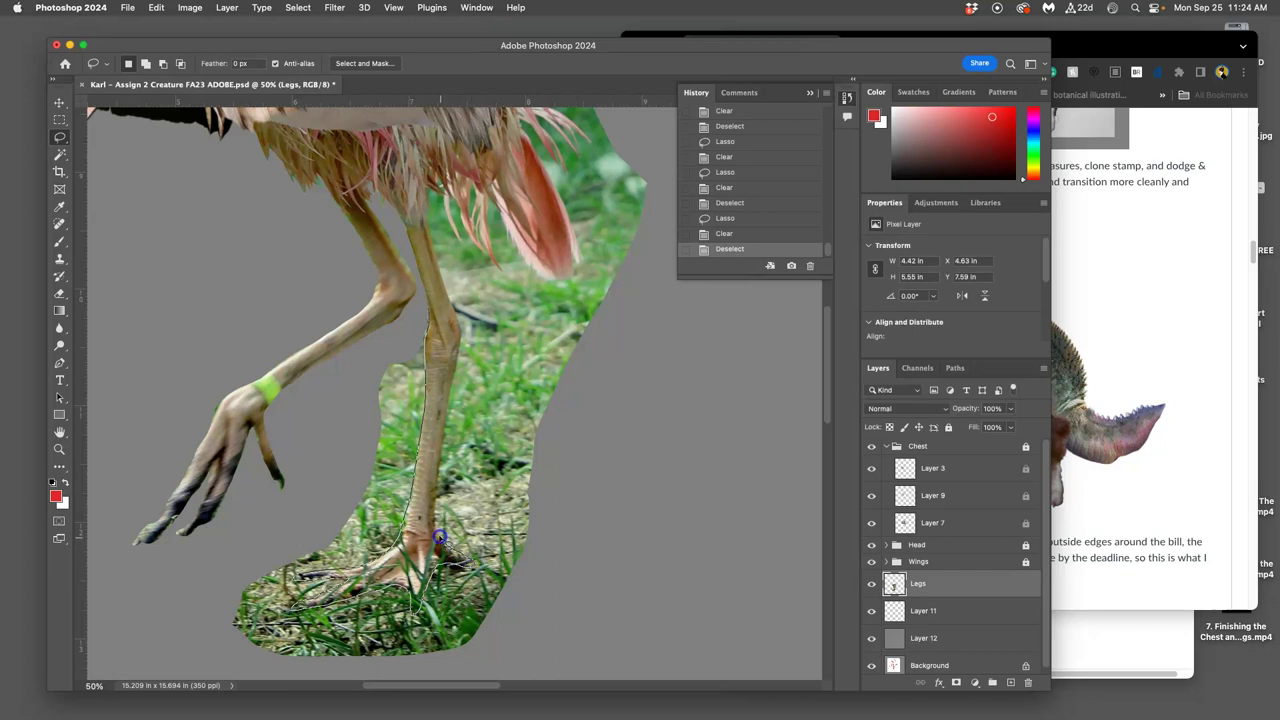
mouse_move(440, 490)
left_mouse_down()
mouse_move(461, 351)
mouse_move(437, 259)
left_mouse_up()
mouse_move(442, 199)
left_mouse_down()
mouse_move(461, 241)
mouse_move(451, 196)
mouse_move(494, 250)
left_mouse_up()
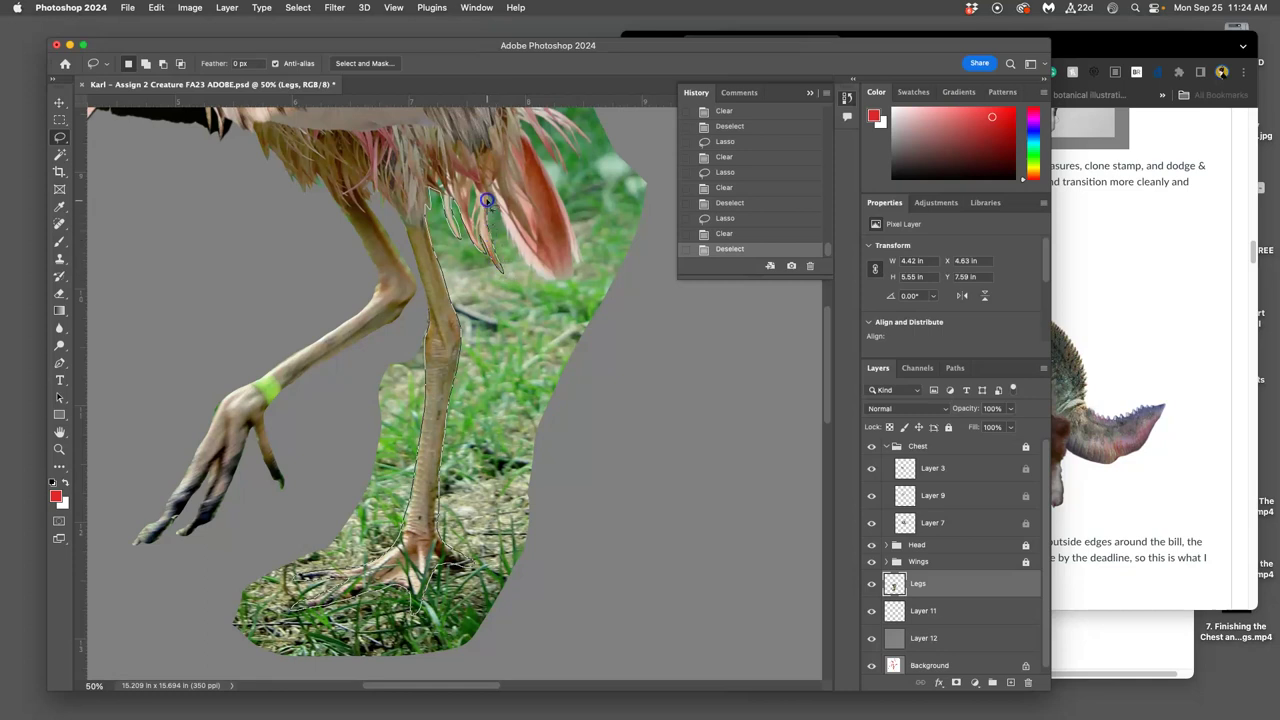
mouse_move(513, 241)
left_mouse_down()
mouse_move(561, 281)
mouse_move(580, 261)
mouse_move(555, 183)
mouse_move(633, 178)
mouse_move(662, 204)
mouse_move(609, 376)
mouse_move(608, 529)
mouse_move(452, 680)
mouse_move(195, 683)
mouse_move(144, 629)
mouse_move(321, 466)
mouse_move(359, 375)
left_mouse_up()
left_click_drag(419, 311, 421, 306)
key("Delete")
left_click(715, 394)
Step: Lasso and delete the leftover grass slivers along both sides of the standing leg above the foot, and deselect
mouse_move(677, 319)
left_mouse_down()
mouse_move(578, 473)
mouse_move(654, 319)
left_mouse_up()
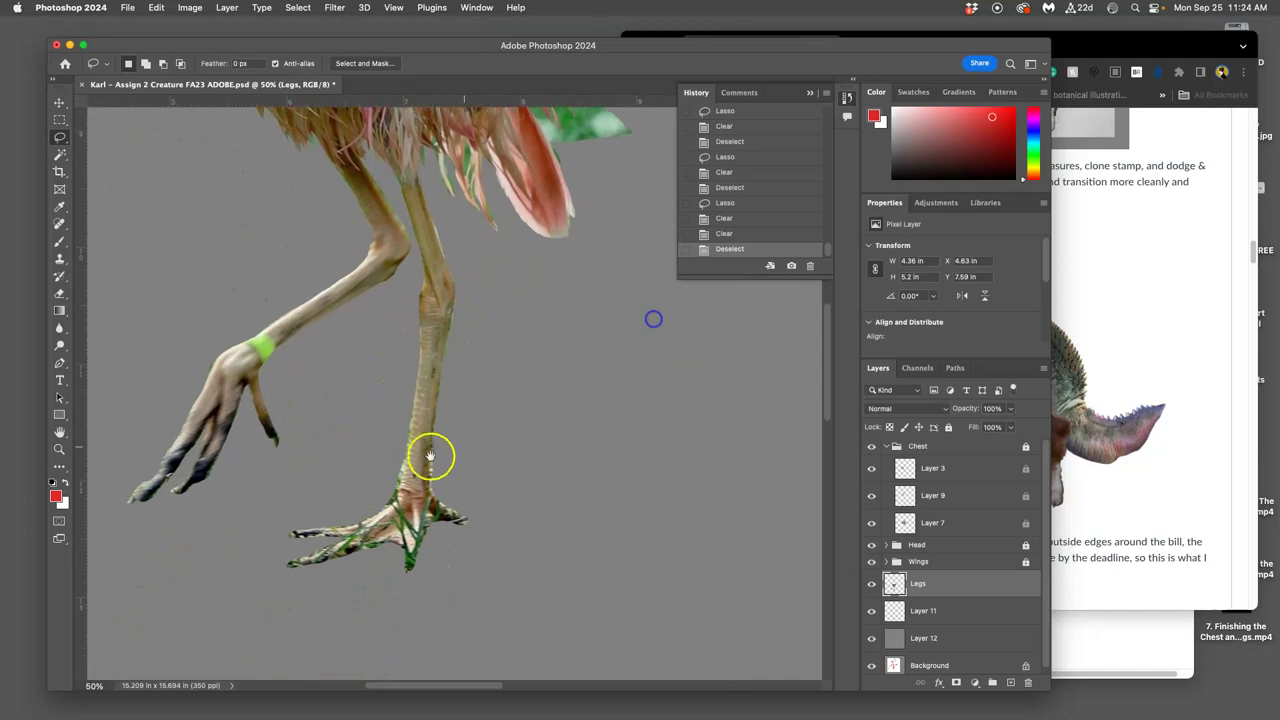
left_click_drag(430, 456, 414, 377)
mouse_move(417, 430)
left_mouse_down()
mouse_move(411, 455)
mouse_move(371, 491)
mouse_move(378, 412)
left_mouse_up()
key("Delete")
left_click(519, 367)
left_click_drag(449, 381, 445, 418)
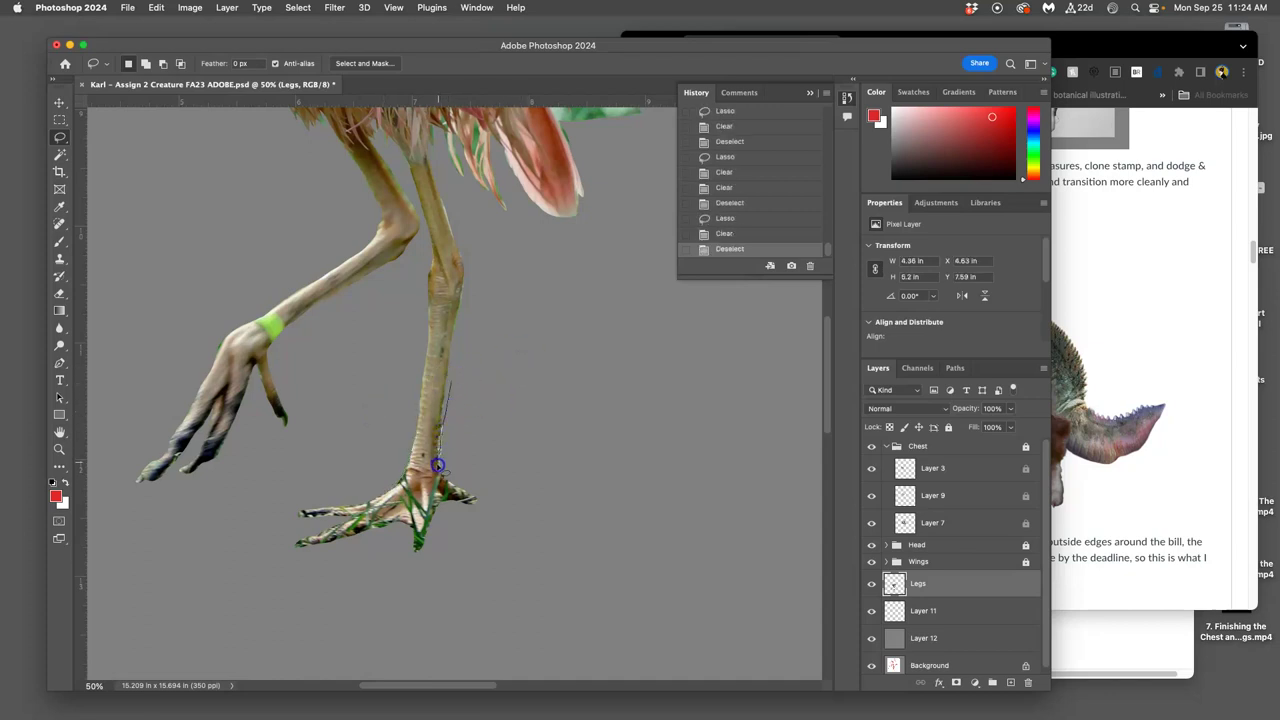
mouse_move(455, 485)
left_mouse_down()
mouse_move(465, 403)
mouse_move(449, 382)
left_mouse_up()
key("Delete")
key("Delete")
left_click(499, 381)
Step: Lasso along the tail feathers beneath the larger wing, delete the remaining green background behind them, and deselect
left_click_drag(563, 389, 457, 540)
mouse_move(503, 441)
left_mouse_down()
mouse_move(465, 552)
mouse_move(486, 560)
left_mouse_up()
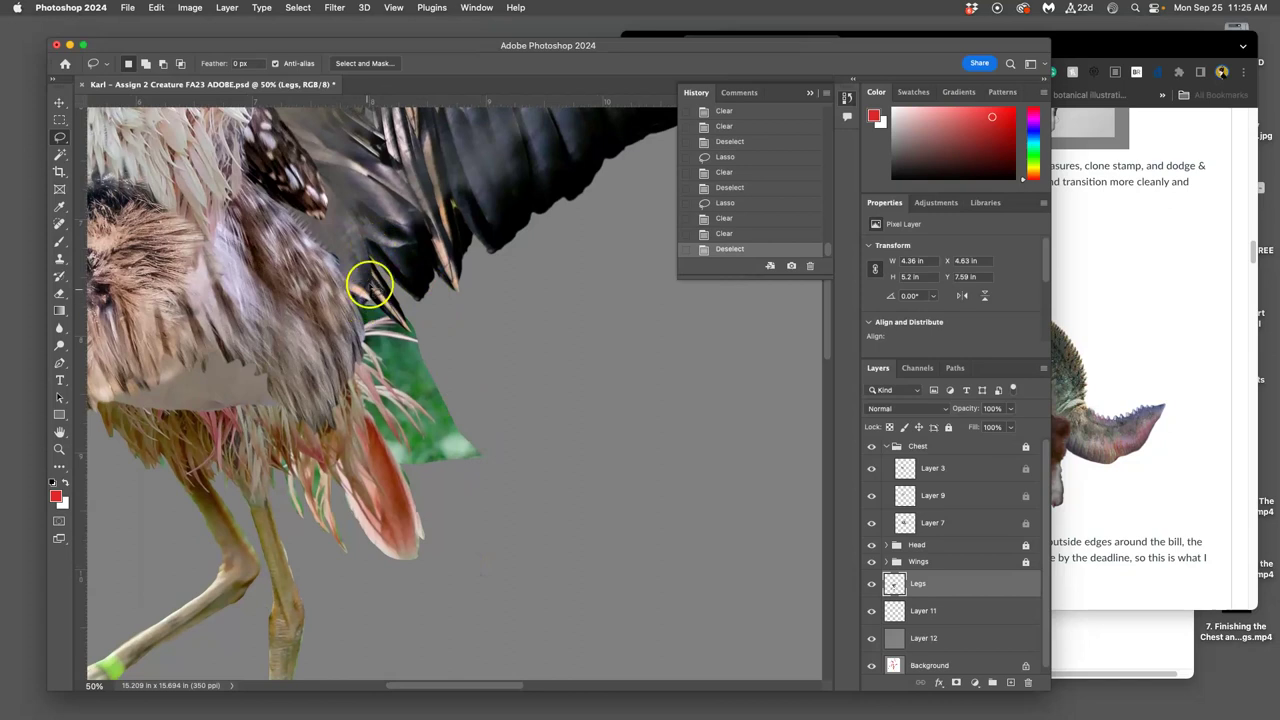
left_click_drag(358, 306, 360, 317)
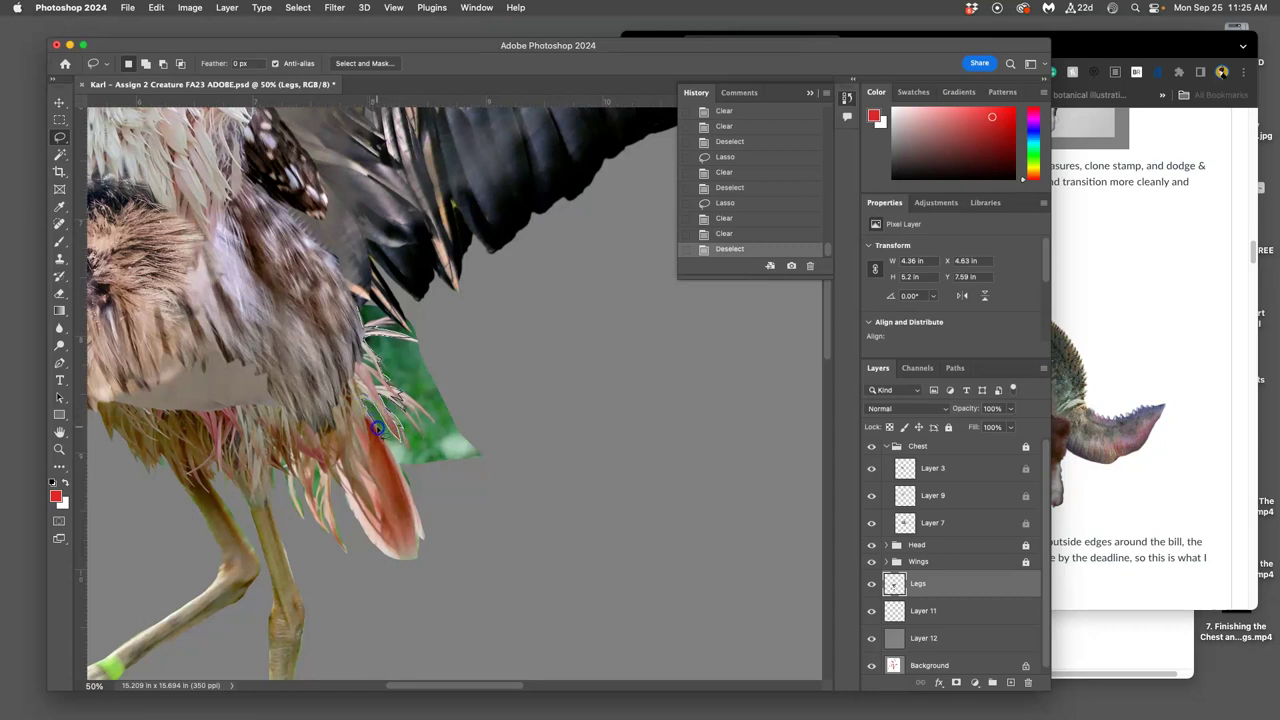
mouse_move(410, 488)
left_mouse_down()
mouse_move(512, 524)
mouse_move(567, 453)
mouse_move(525, 349)
mouse_move(482, 306)
mouse_move(372, 284)
left_mouse_up()
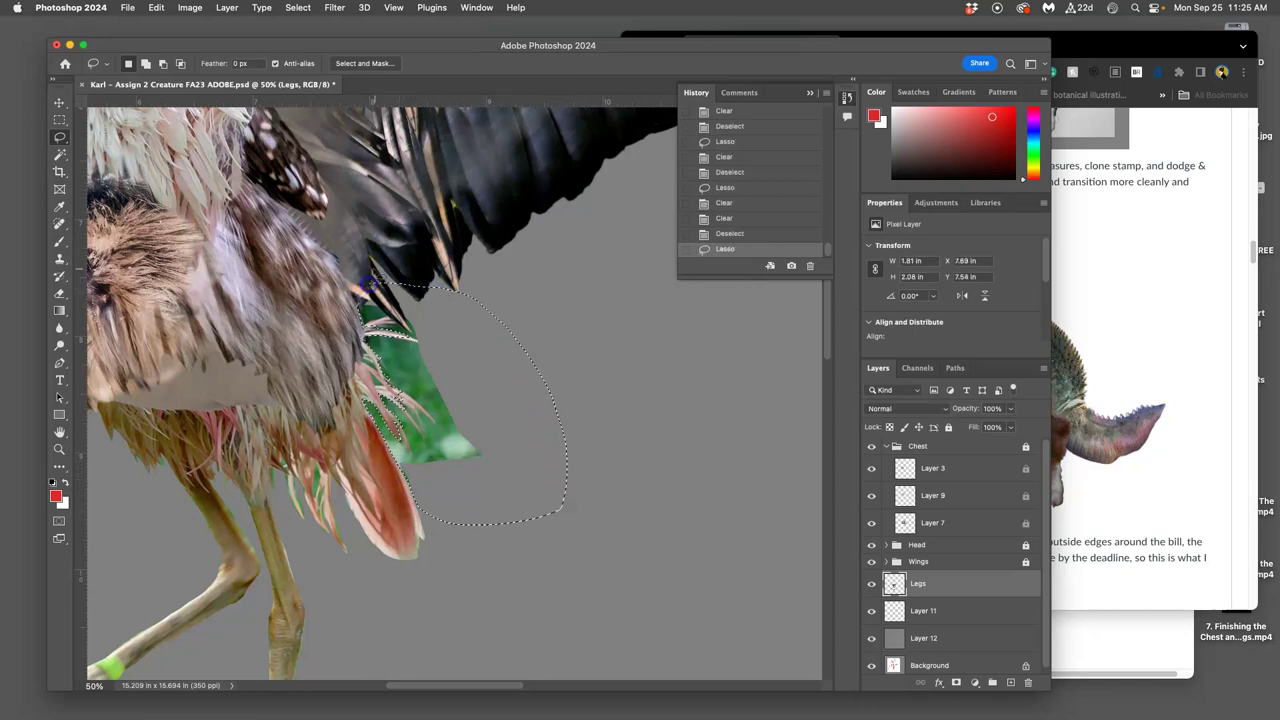
key("Delete")
key("super+d")
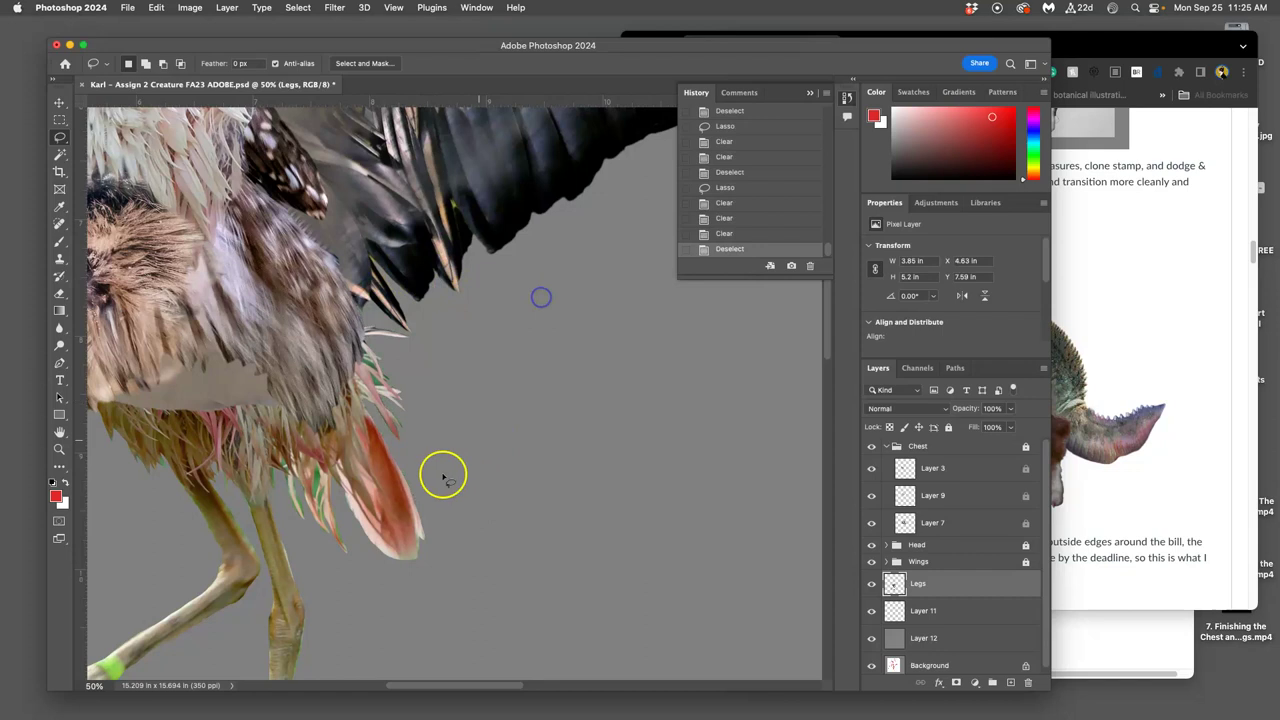
Step: Lasso and delete the thin fringe along the raised leg's upper inner edge, and deselect
left_click_drag(434, 426, 583, 309)
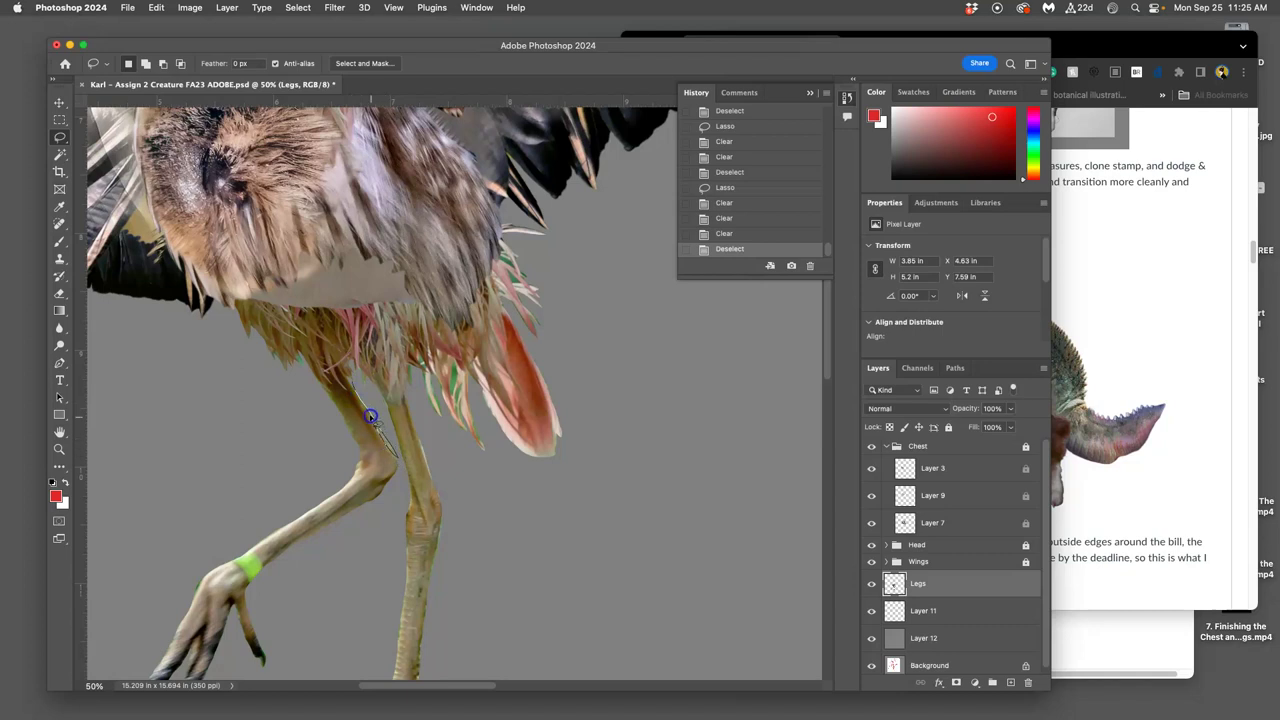
left_click_drag(354, 382, 364, 388)
key("Delete")
left_click(450, 440)
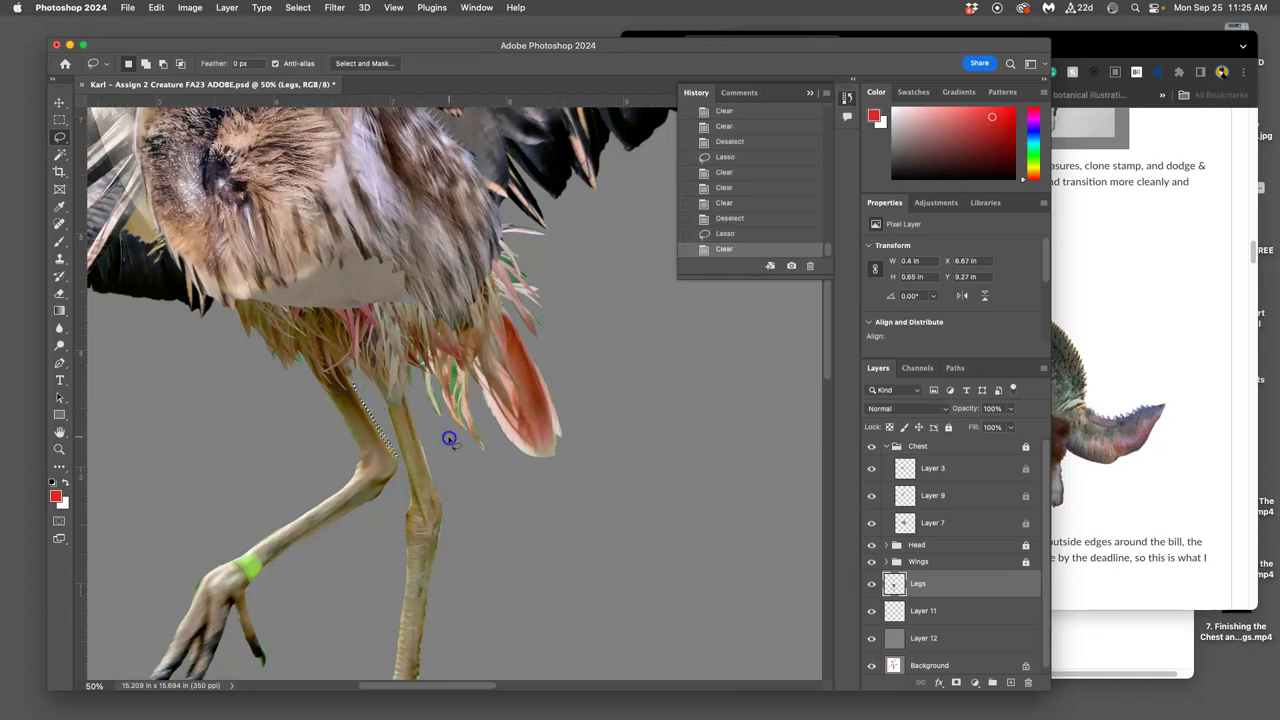
Step: Select the leftover green between the feathers across the Legs layer with a non-contiguous Magic Wand, adding several green shades at tolerance 16
left_click_drag(452, 441, 394, 486)
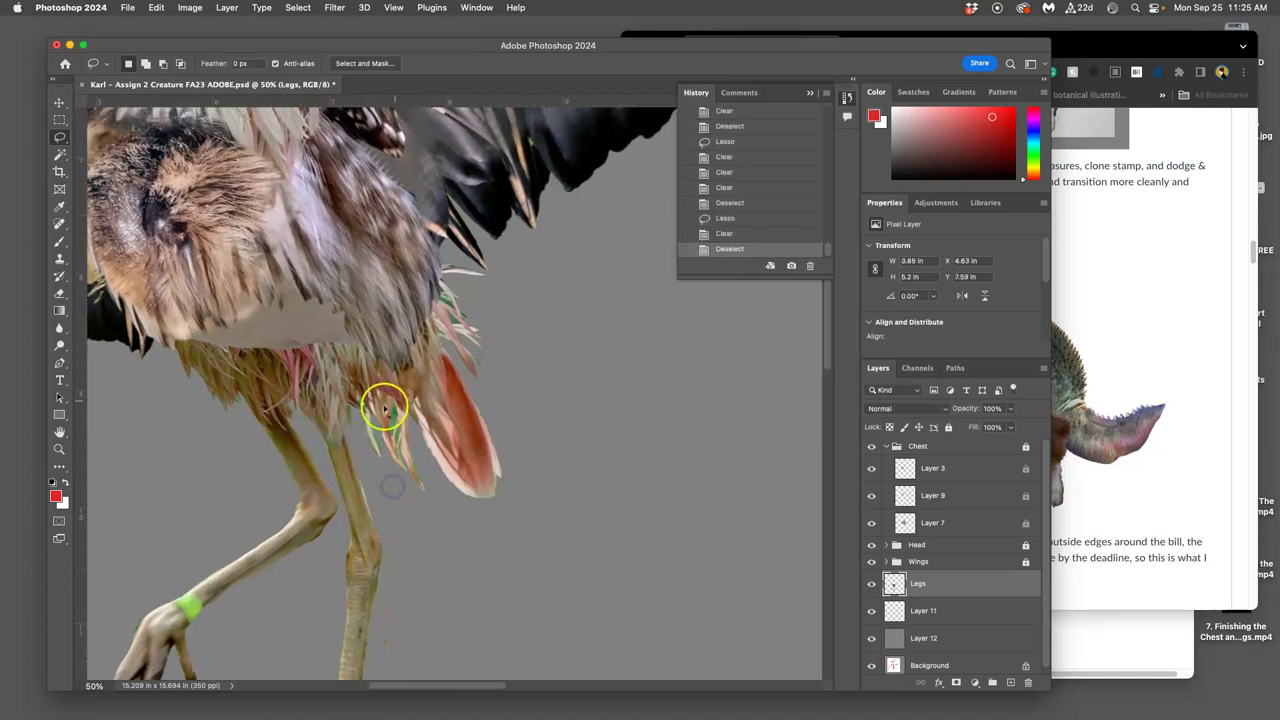
left_click(59, 155)
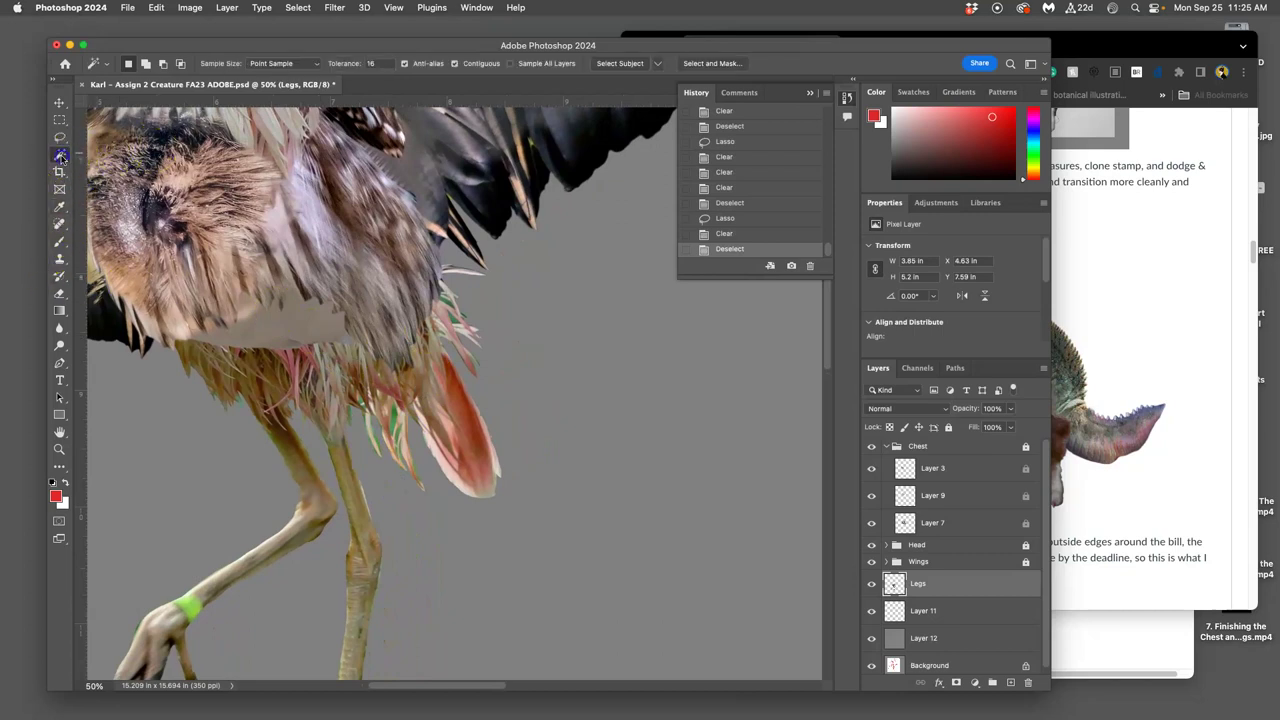
left_click(455, 63)
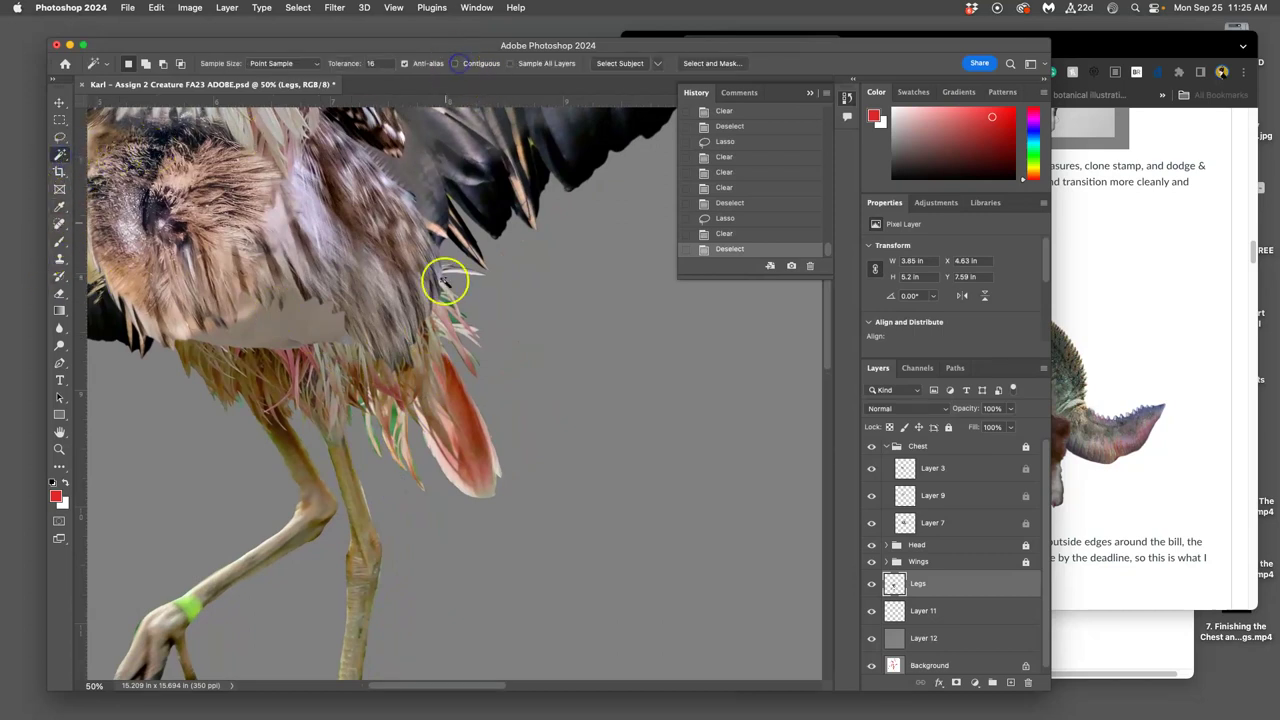
left_click(392, 440)
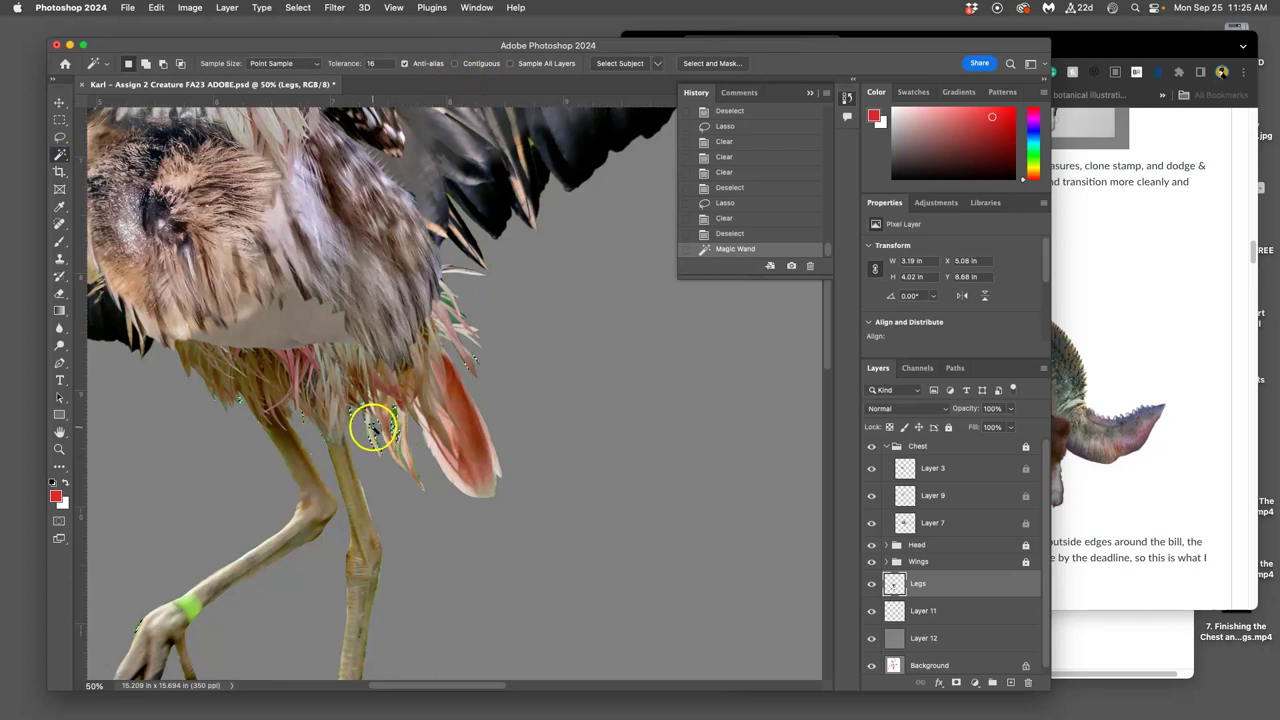
left_click(379, 456)
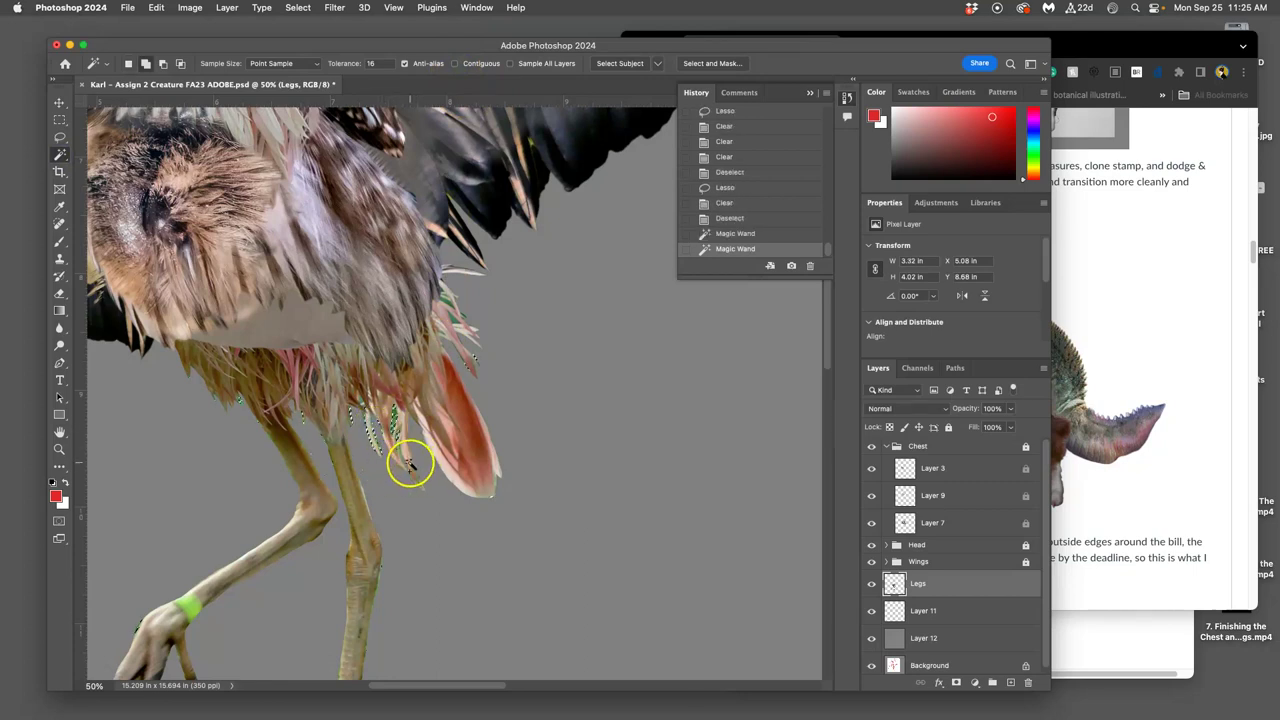
left_click(451, 314)
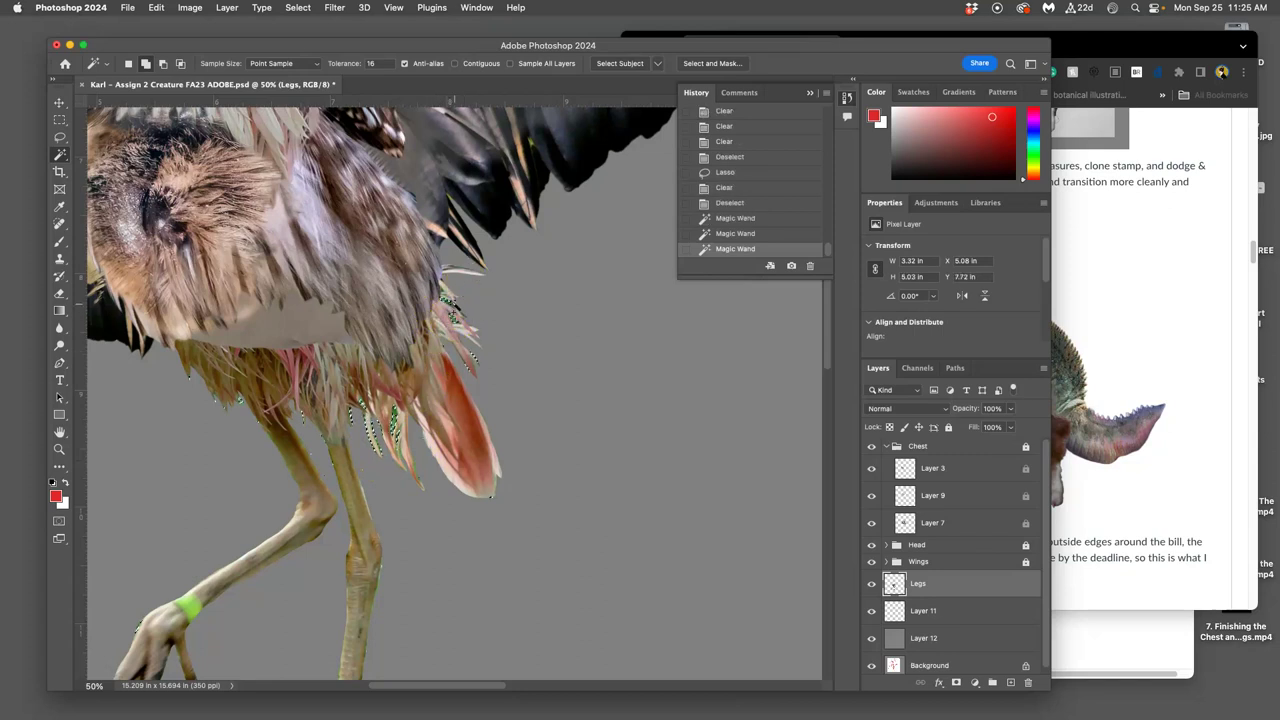
left_click(318, 420)
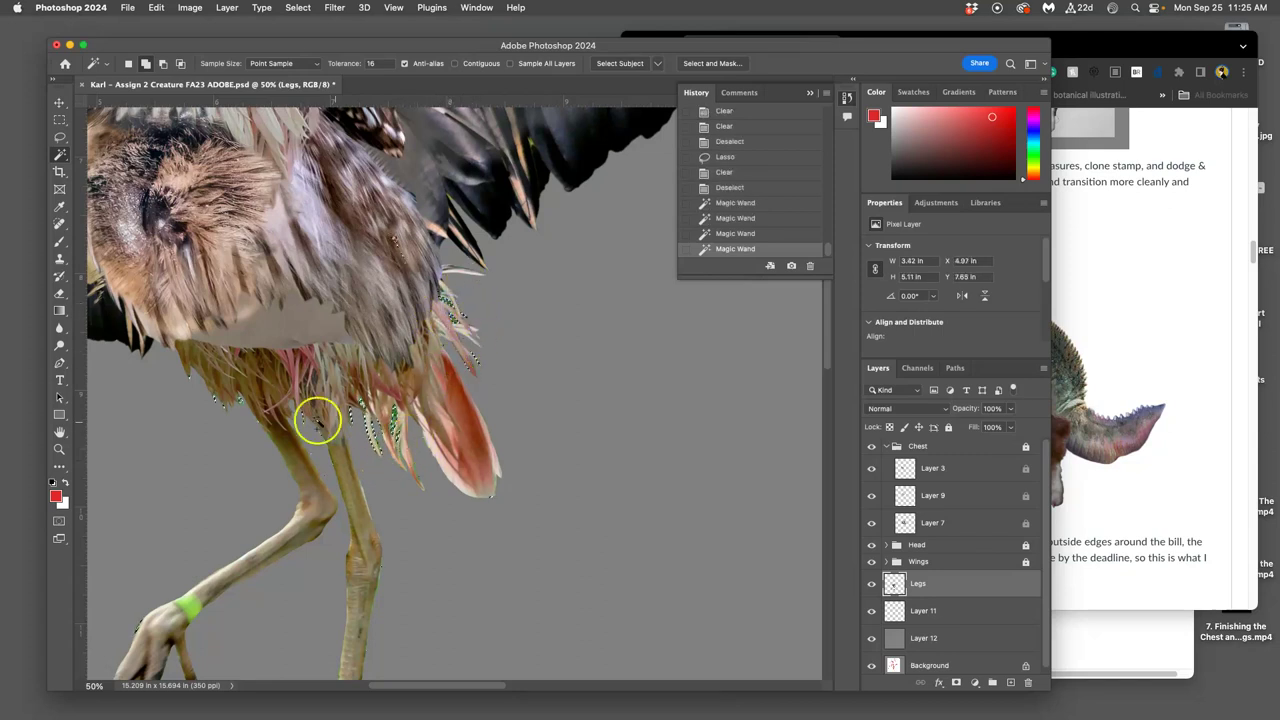
left_click(237, 391)
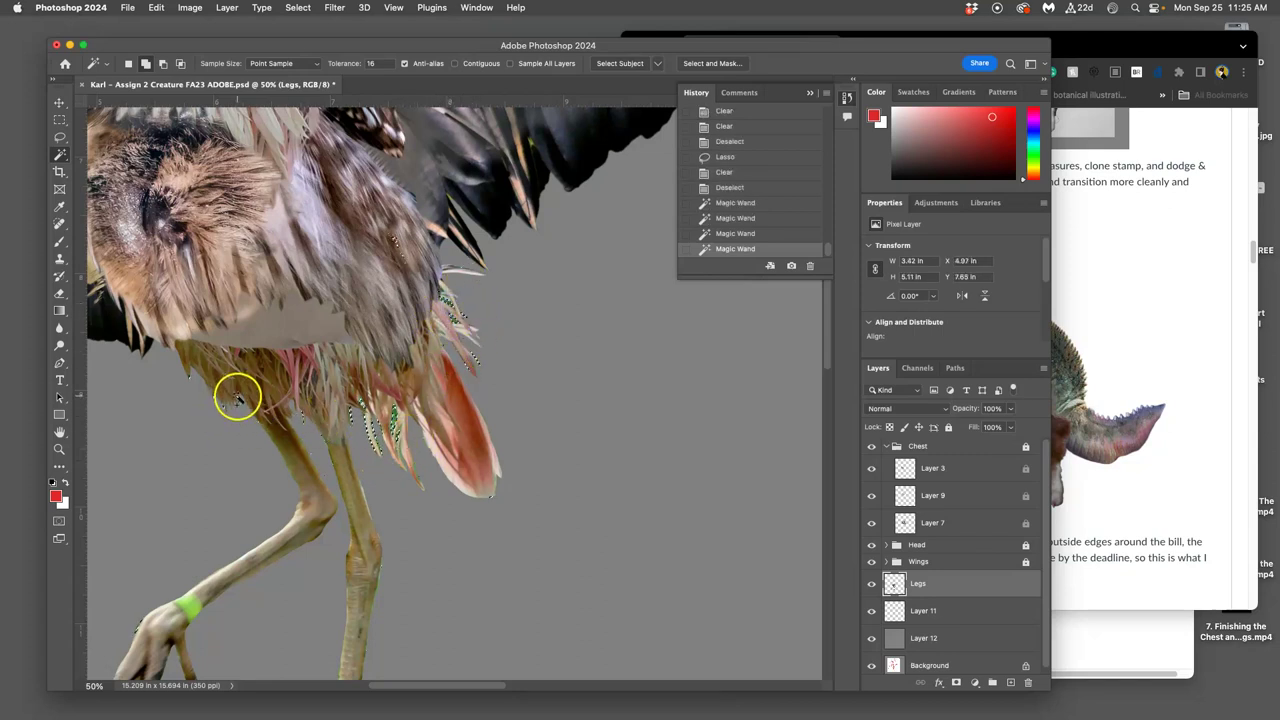
left_click(268, 438)
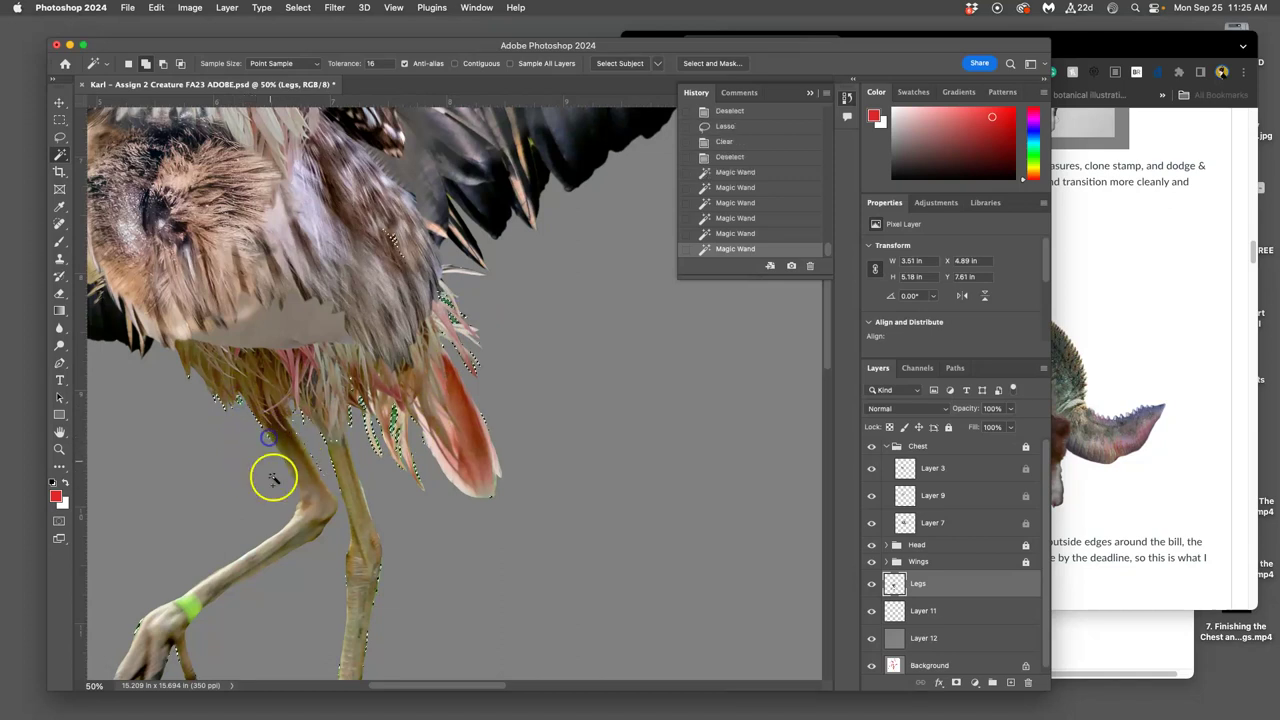
Step: Erase the selected green remnants around the tail feathers, thigh feathers and raised foot at 100% opacity, and deselect
left_click_drag(371, 491, 468, 258)
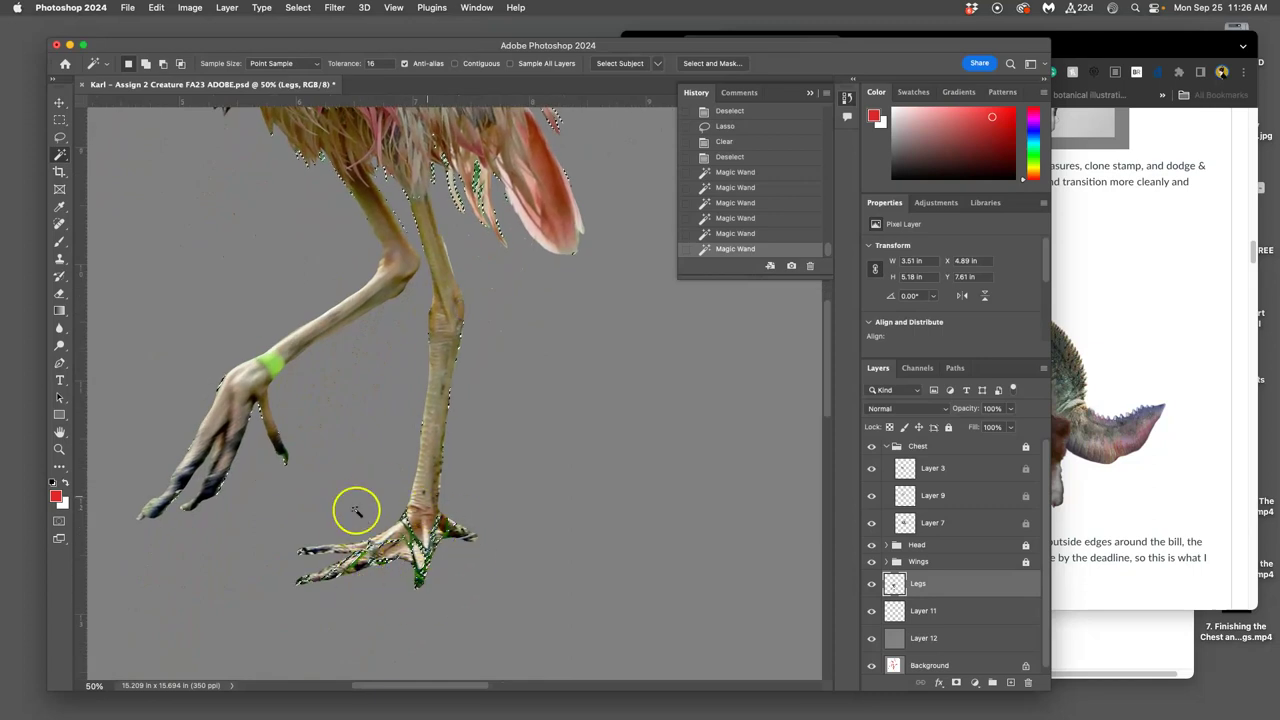
scroll(423, 514, "up", 5)
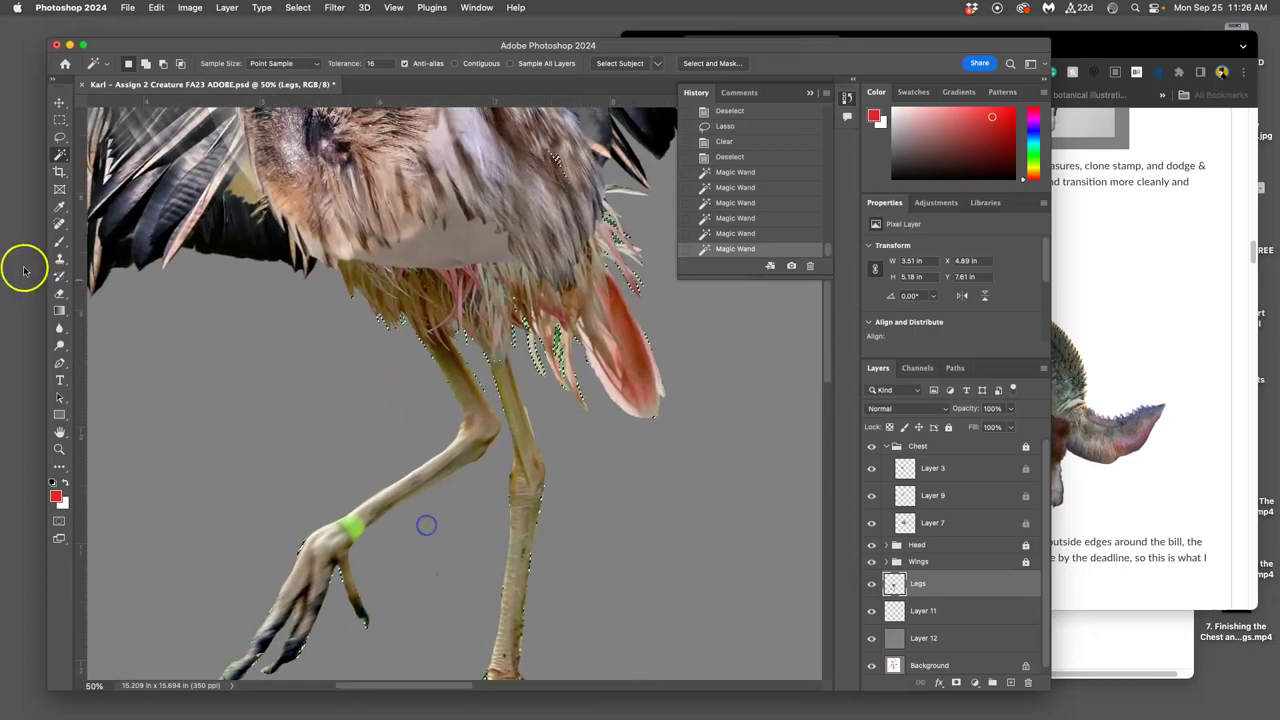
left_click(59, 293)
left_click_drag(298, 82, 404, 64)
left_click(617, 210)
mouse_move(617, 210)
left_mouse_down()
mouse_move(620, 259)
mouse_move(623, 220)
mouse_move(624, 246)
mouse_move(551, 349)
left_mouse_up()
left_click(557, 374)
left_click_drag(397, 347, 419, 369)
mouse_move(445, 309)
left_mouse_down()
mouse_move(482, 336)
mouse_move(498, 321)
mouse_move(532, 394)
mouse_move(582, 337)
left_mouse_up()
mouse_move(352, 612)
left_mouse_down()
mouse_move(397, 604)
mouse_move(275, 561)
mouse_move(281, 542)
mouse_move(266, 586)
left_mouse_up()
key("super+d")
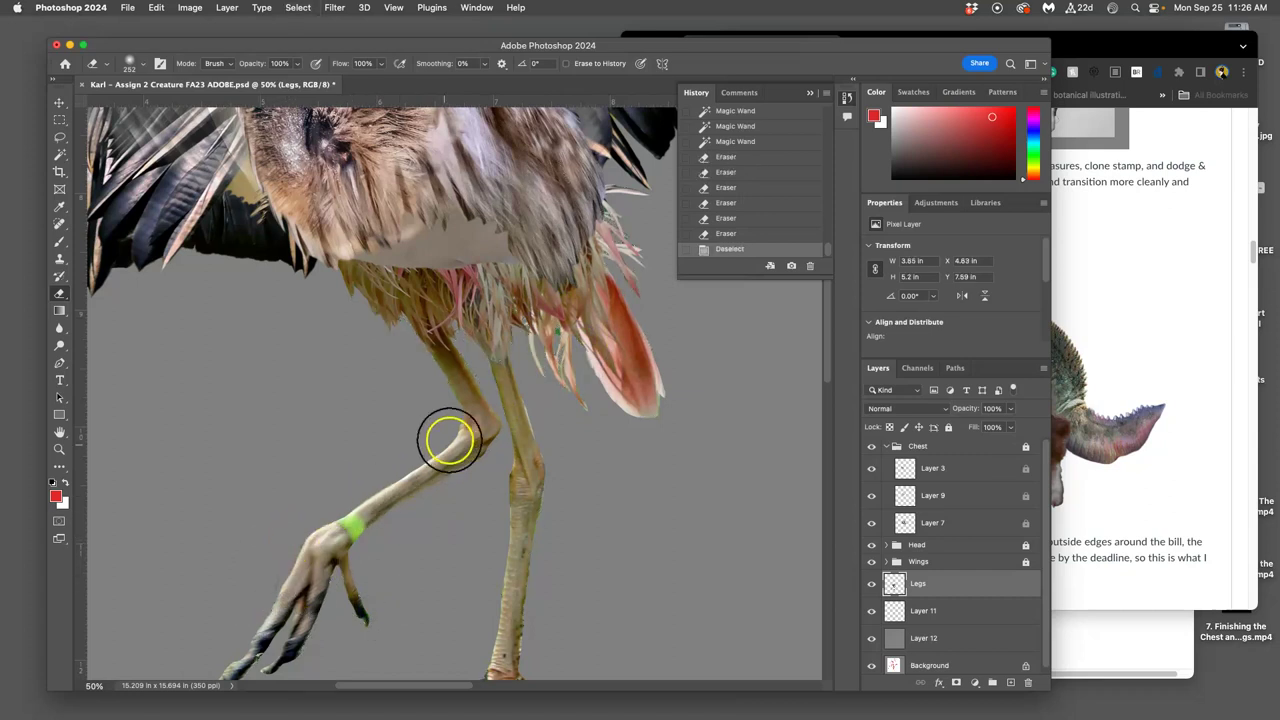
Step: Examine the whole creature and then the belly and tail area to check the cleaned-up legs and feathers
left_click_drag(543, 443, 394, 518)
left_click_drag(475, 290, 488, 110)
left_click_drag(442, 440, 520, 409)
key("super+minus")
key("super+minus")
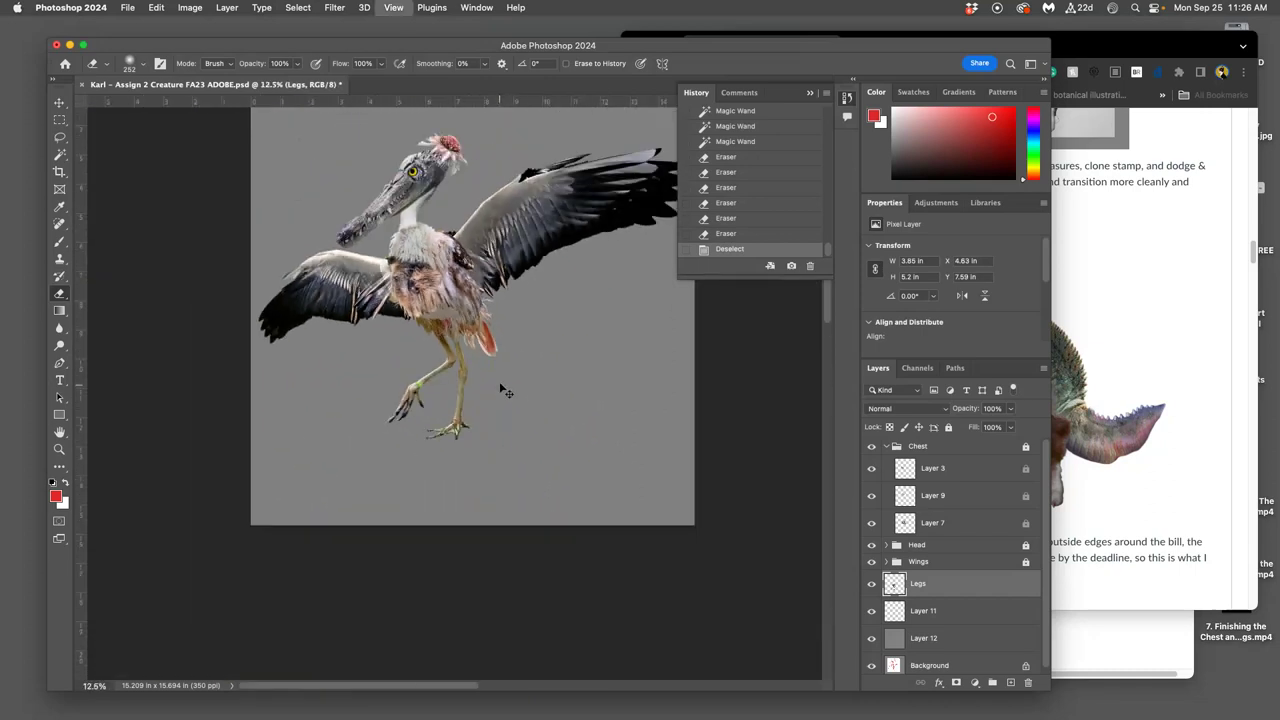
key("super+minus")
left_click_drag(551, 337, 500, 403)
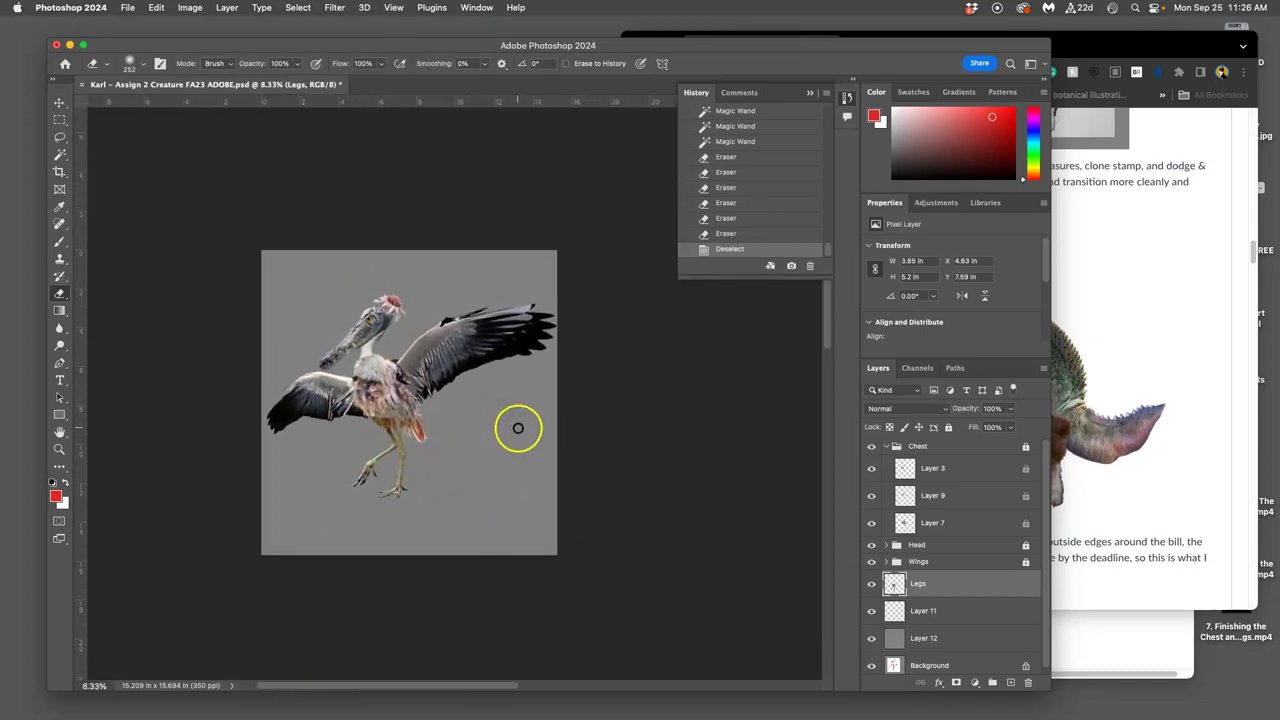
key("super+=")
key("super+=")
left_click_drag(358, 453, 555, 396)
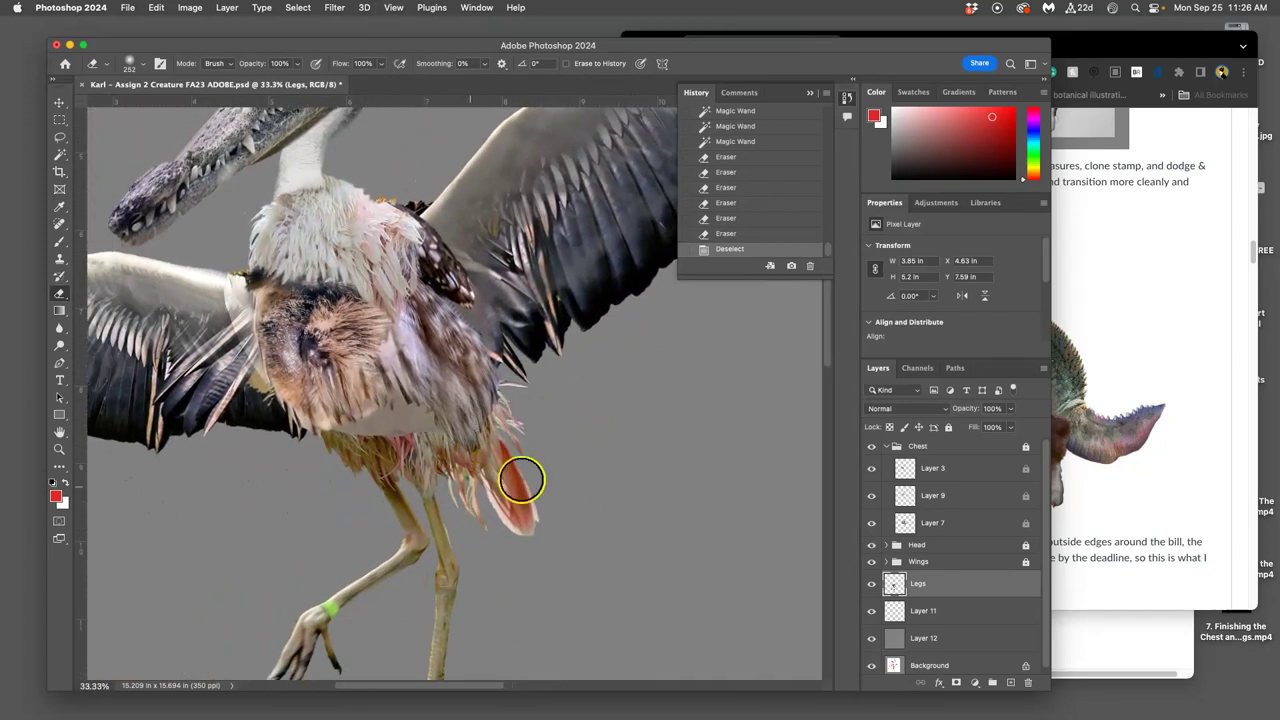
Step: Toggle the visibility of Legs, Layer 7, Layer 9 and the Wings group to find which holds the pale patch under the belly
left_click(871, 585)
left_click(871, 585)
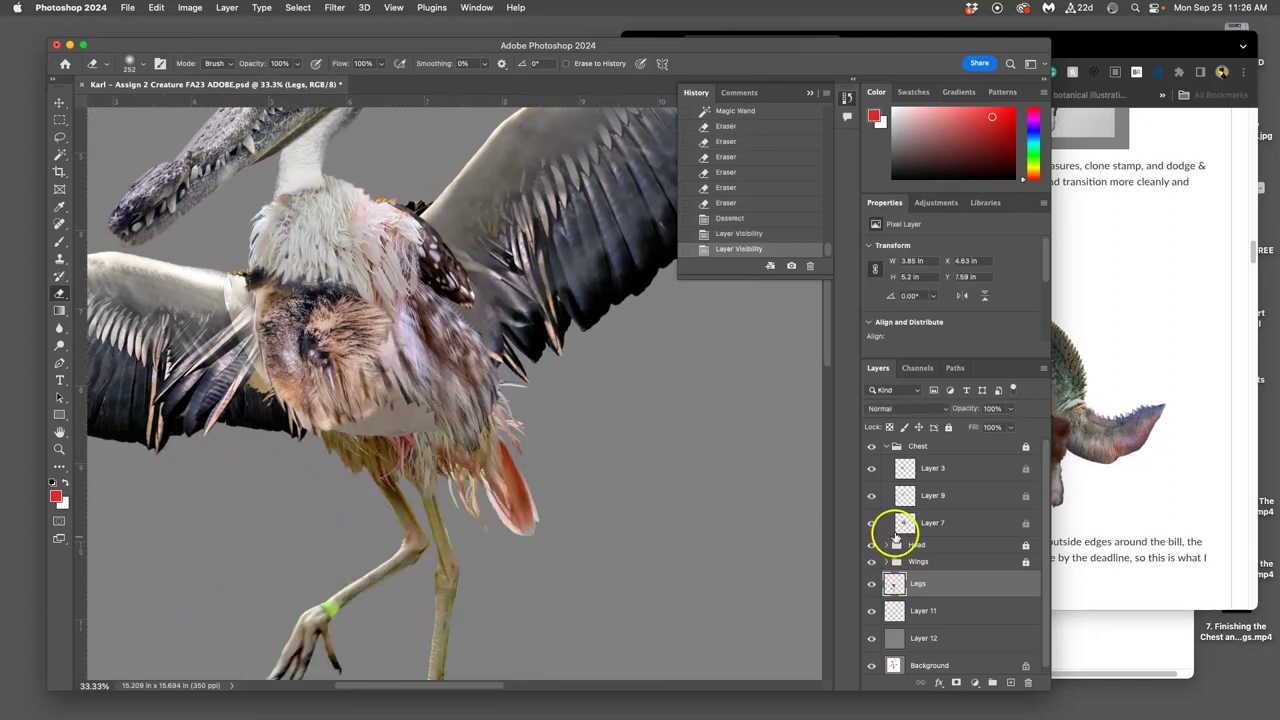
left_click(871, 523)
left_click(871, 523)
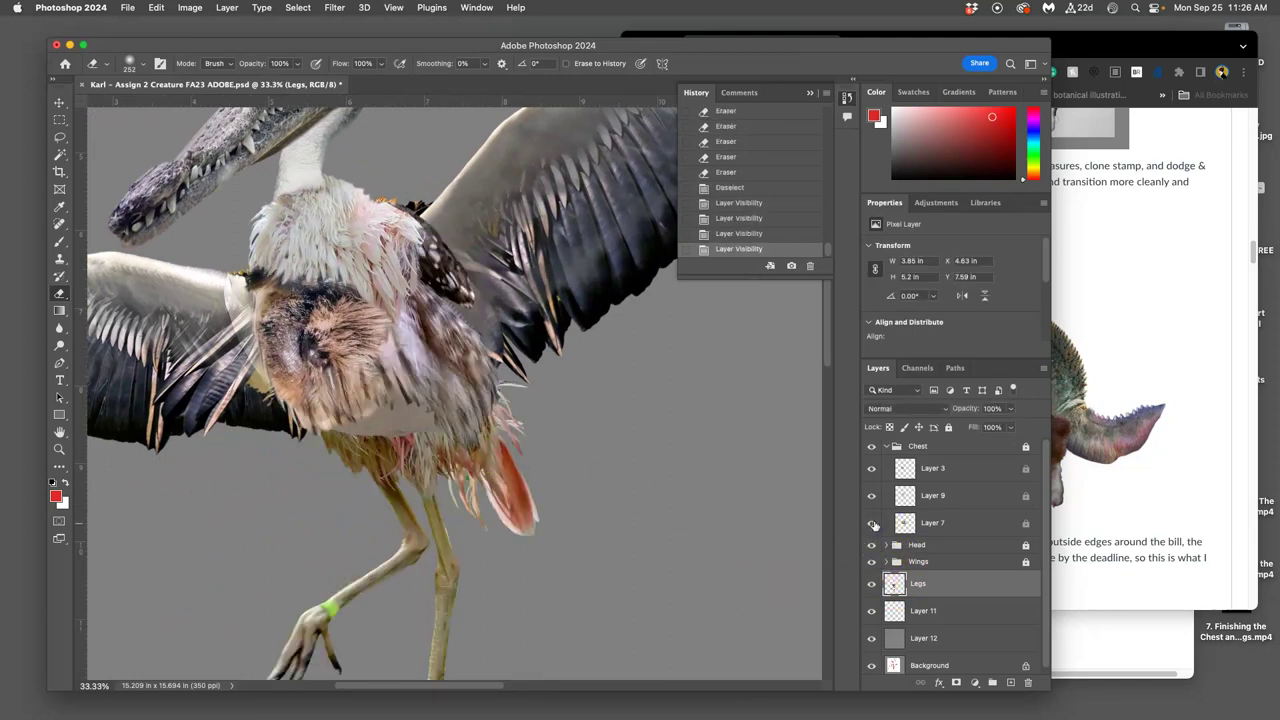
left_click(871, 496)
left_click(871, 496)
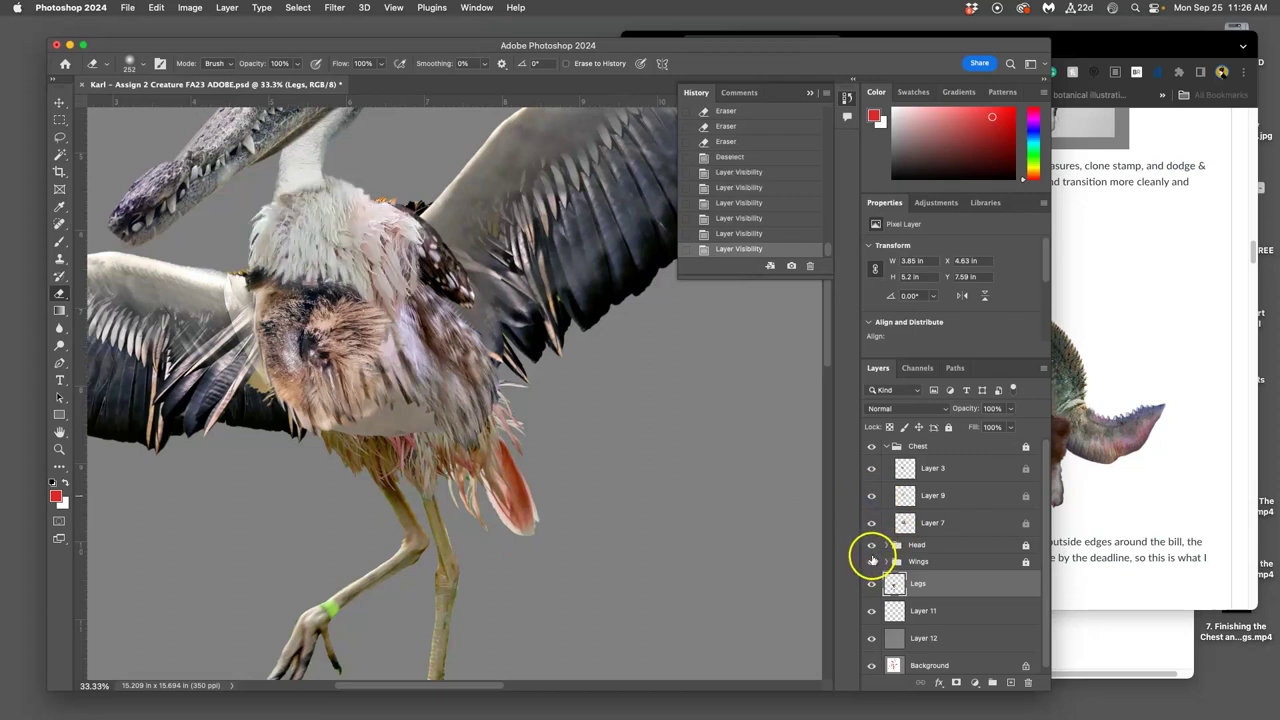
left_click(871, 563)
left_click(871, 563)
Step: Unlock the Wings group and erase the pale patch under the belly on its Layer 1
left_click(905, 563)
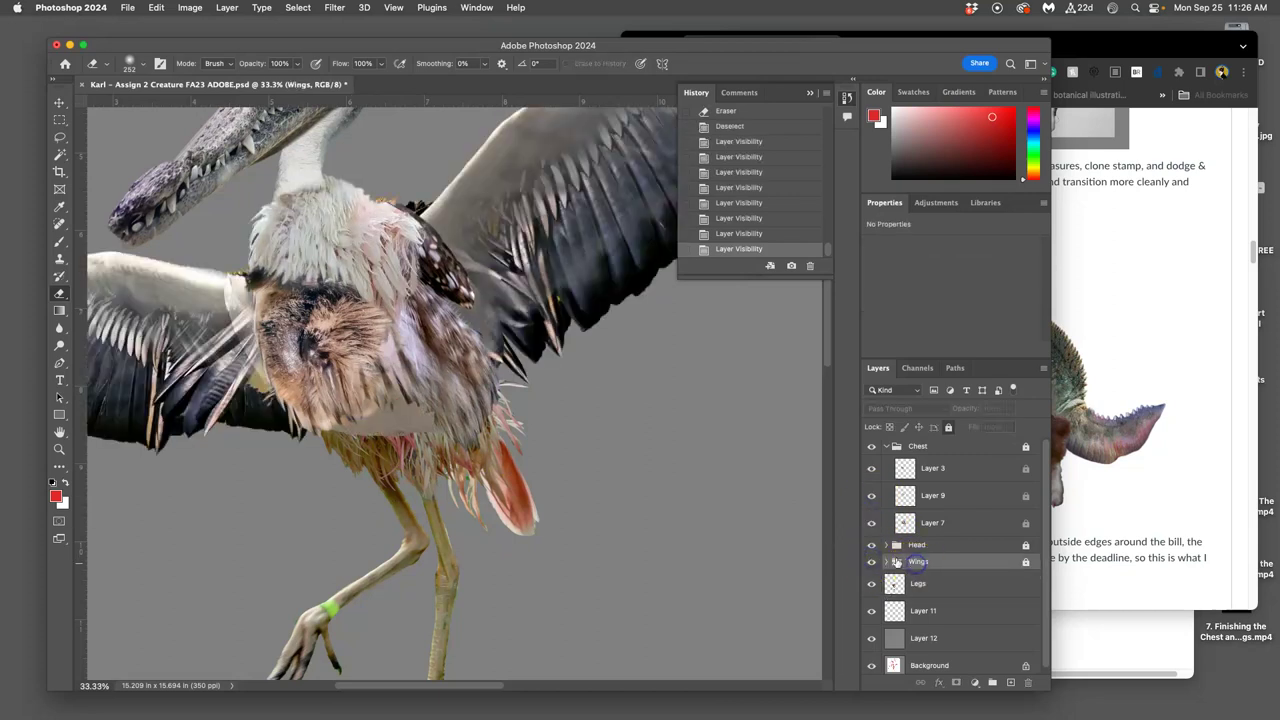
left_click(886, 563)
left_click(930, 586)
left_click(1024, 562)
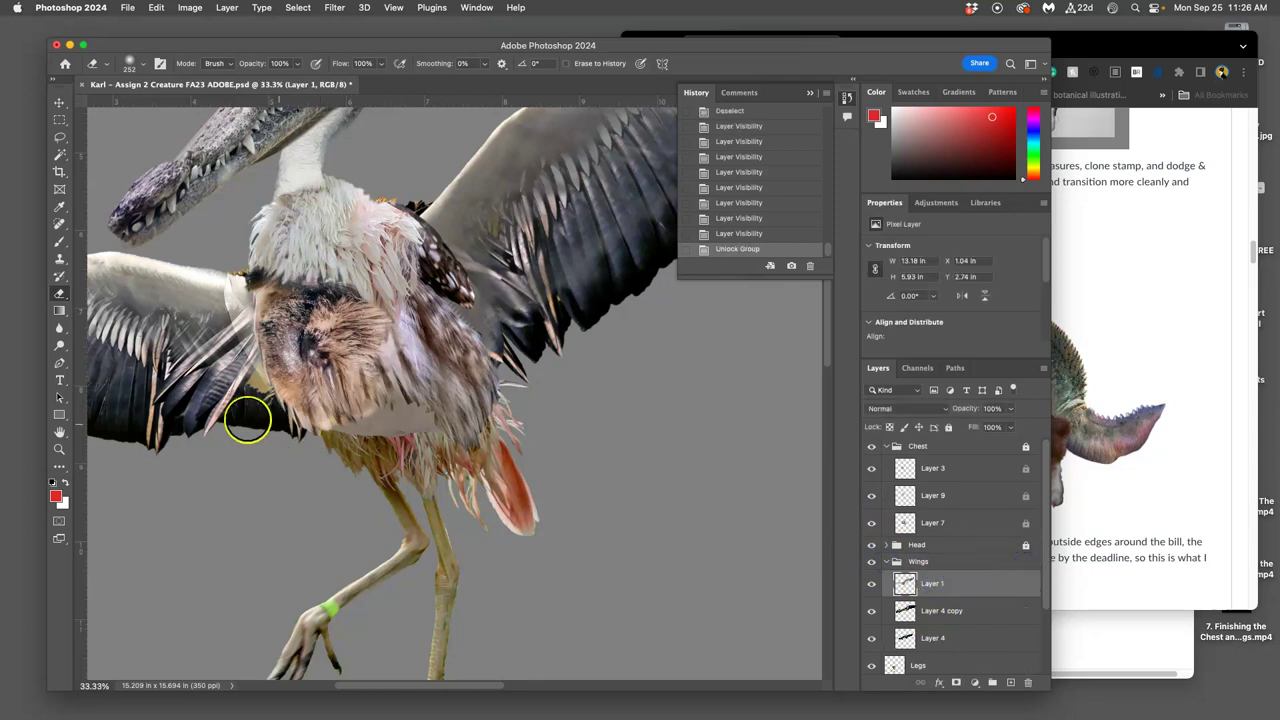
mouse_move(371, 434)
left_mouse_down()
mouse_move(386, 403)
mouse_move(414, 429)
mouse_move(430, 413)
mouse_move(452, 442)
mouse_move(389, 414)
mouse_move(349, 440)
mouse_move(420, 446)
mouse_move(395, 368)
left_mouse_up()
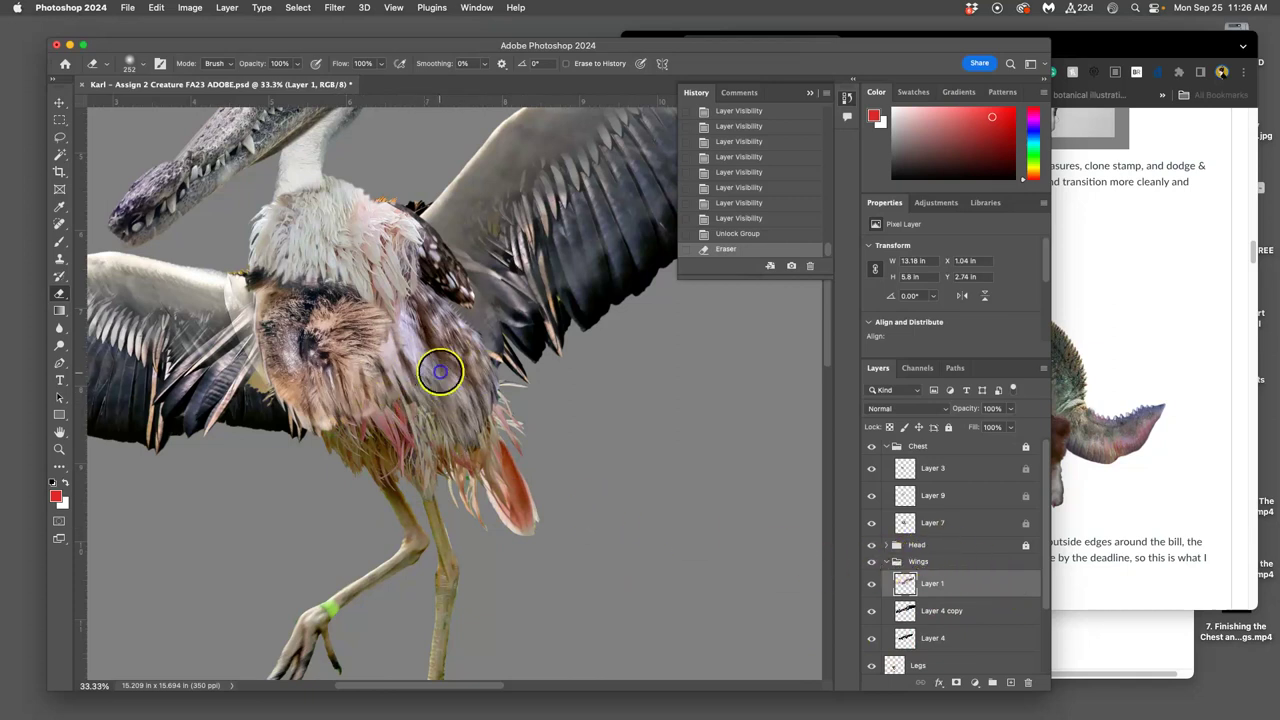
left_click(442, 428)
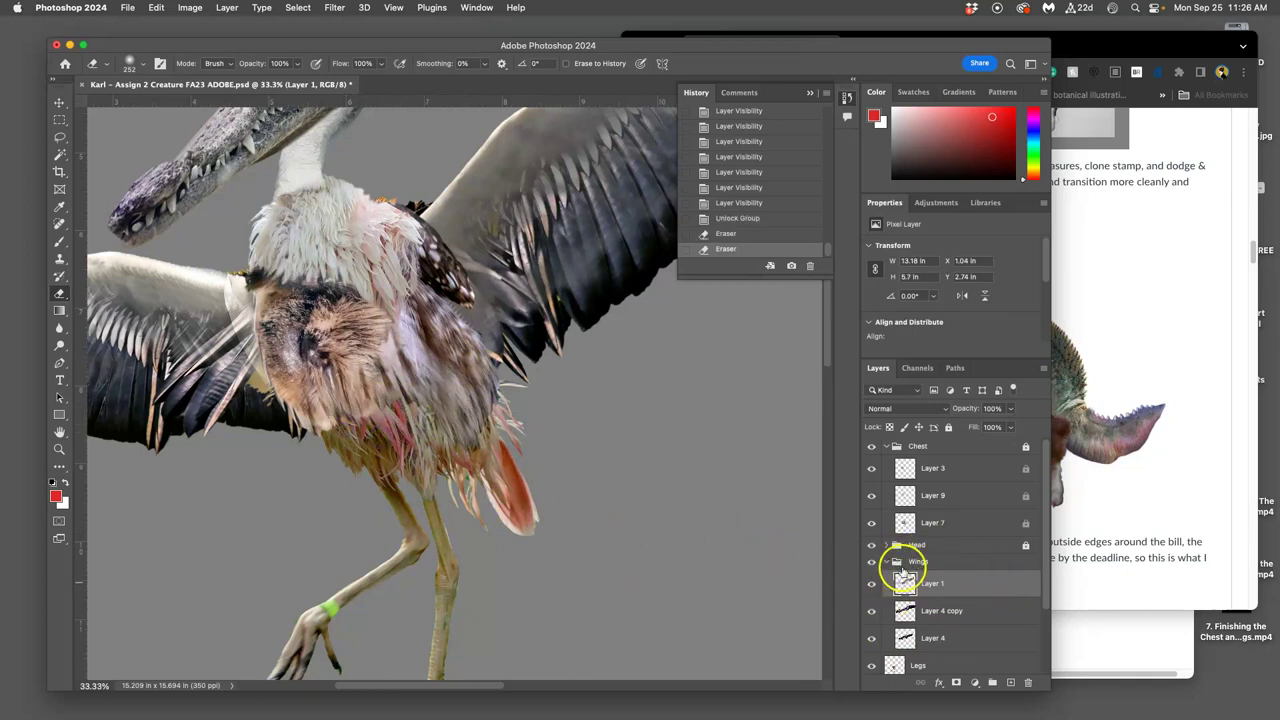
Step: Check the three Chest layers by toggling their visibility, unlock the Chest group, and erase along the lower belly edge on Layer 3
left_click(872, 524)
left_click(872, 524)
left_click(872, 497)
left_click(872, 497)
left_click(872, 469)
left_click(872, 469)
left_click(918, 476)
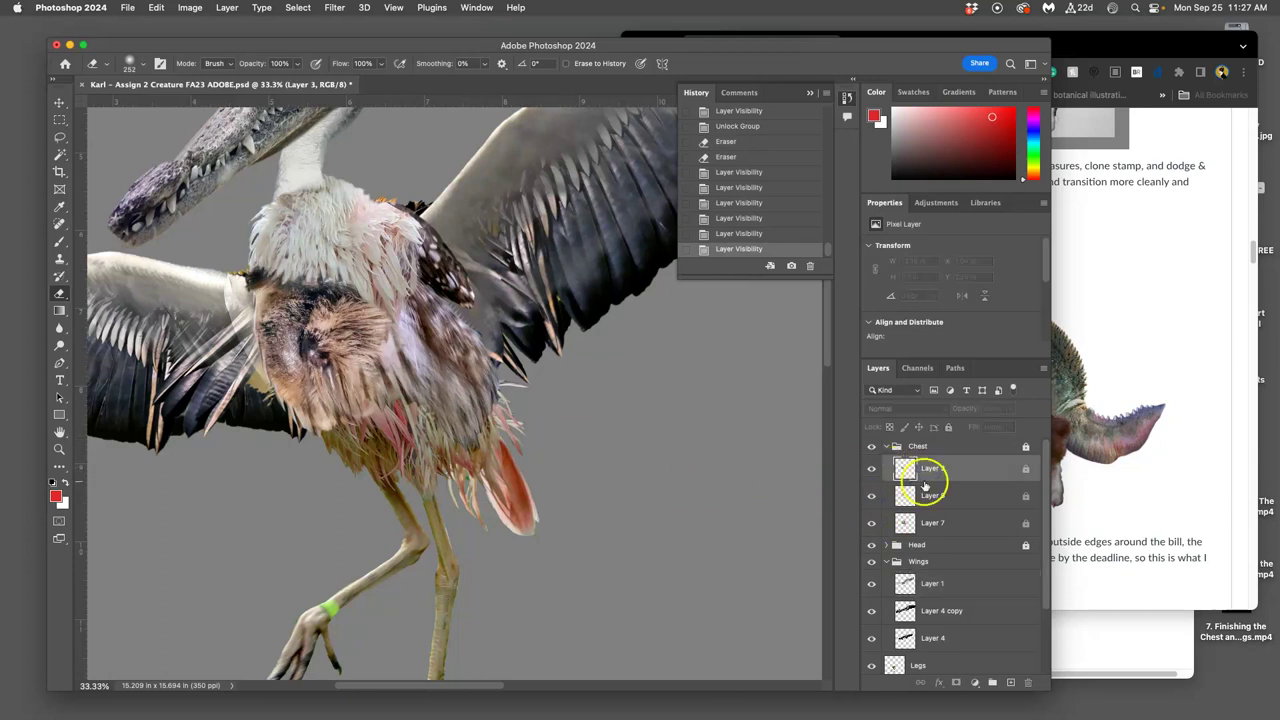
left_click(1024, 446)
mouse_move(369, 405)
left_mouse_down()
mouse_move(377, 426)
mouse_move(334, 406)
mouse_move(320, 416)
left_mouse_up()
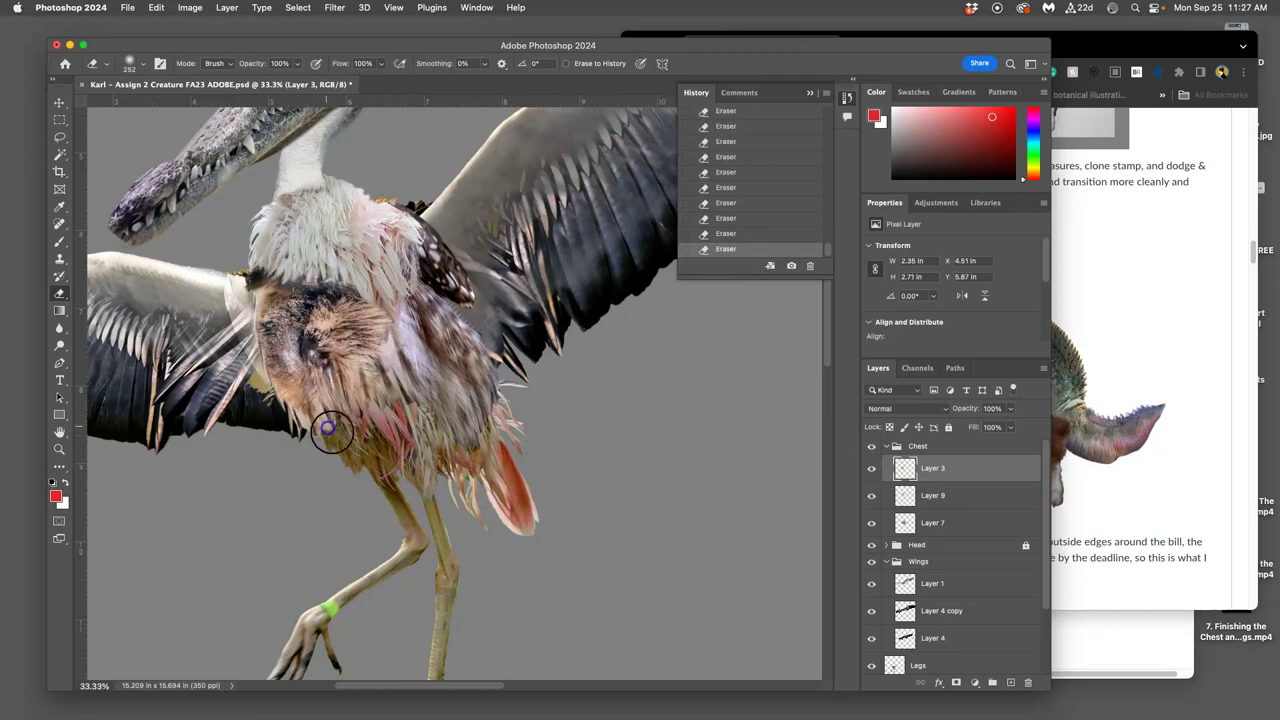
Step: Soften the lower belly feather edge on Layer 7 with the eraser at 48% opacity, and undo the last stroke
left_click(939, 522)
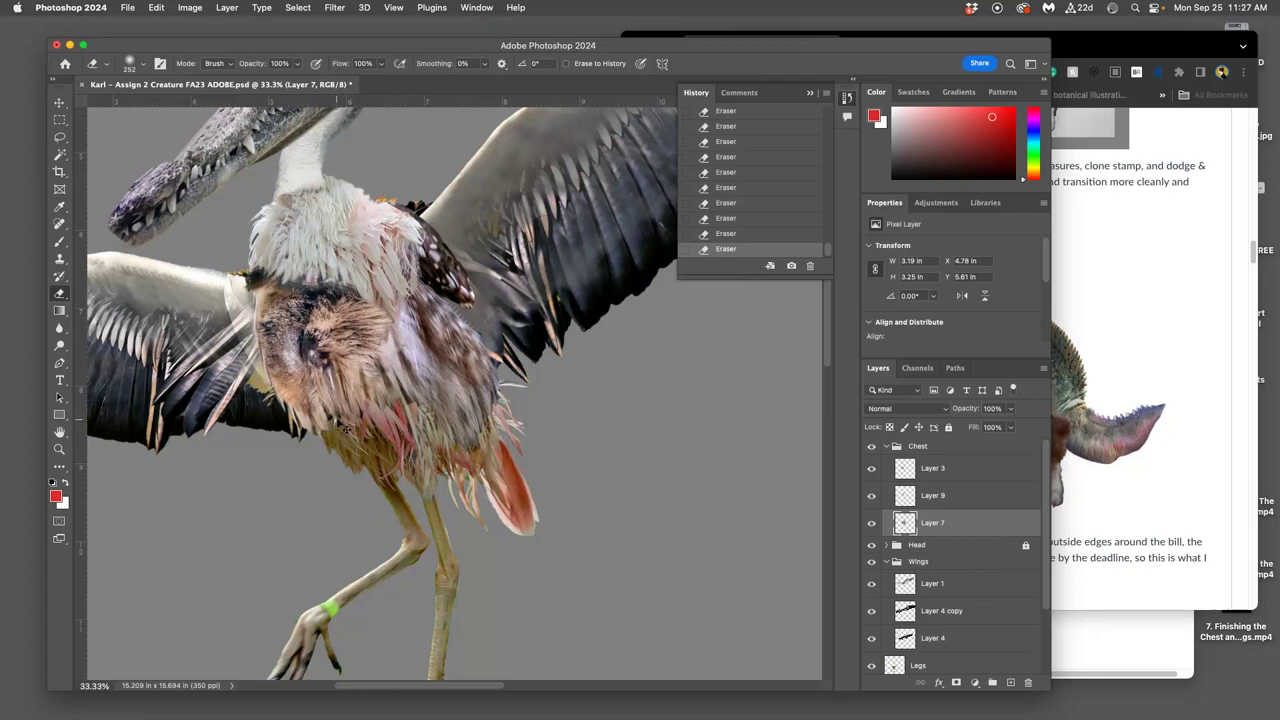
key("super+z")
key("super+z")
key("shift+super+z")
key("shift+super+z")
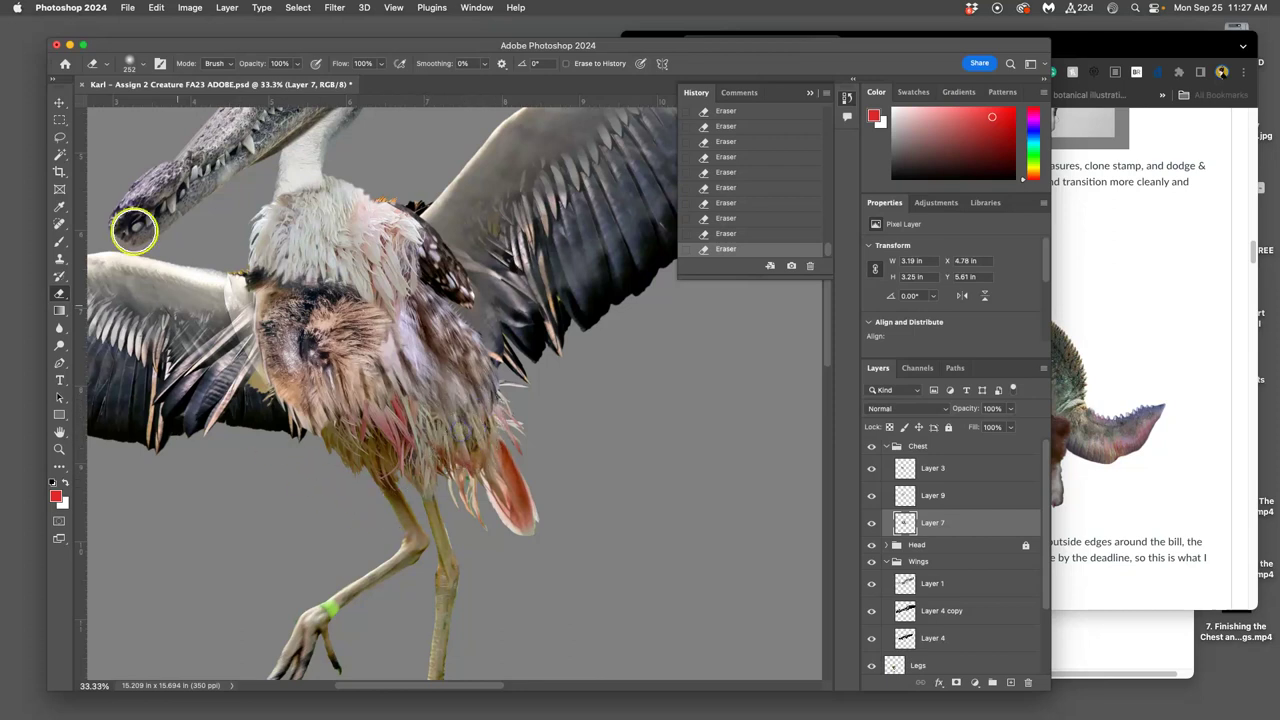
left_click(296, 63)
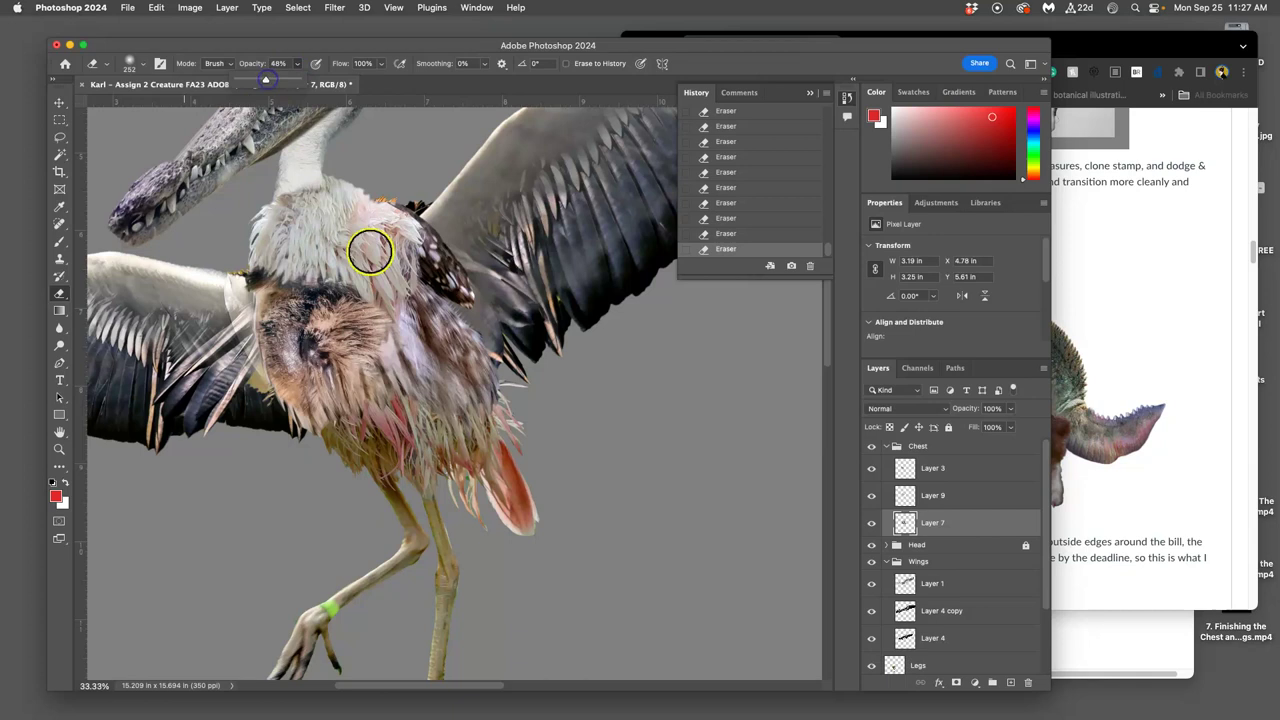
mouse_move(456, 434)
left_mouse_down()
mouse_move(460, 392)
mouse_move(476, 429)
mouse_move(463, 408)
mouse_move(441, 433)
mouse_move(419, 401)
mouse_move(389, 426)
mouse_move(323, 409)
left_mouse_up()
key("super+z")
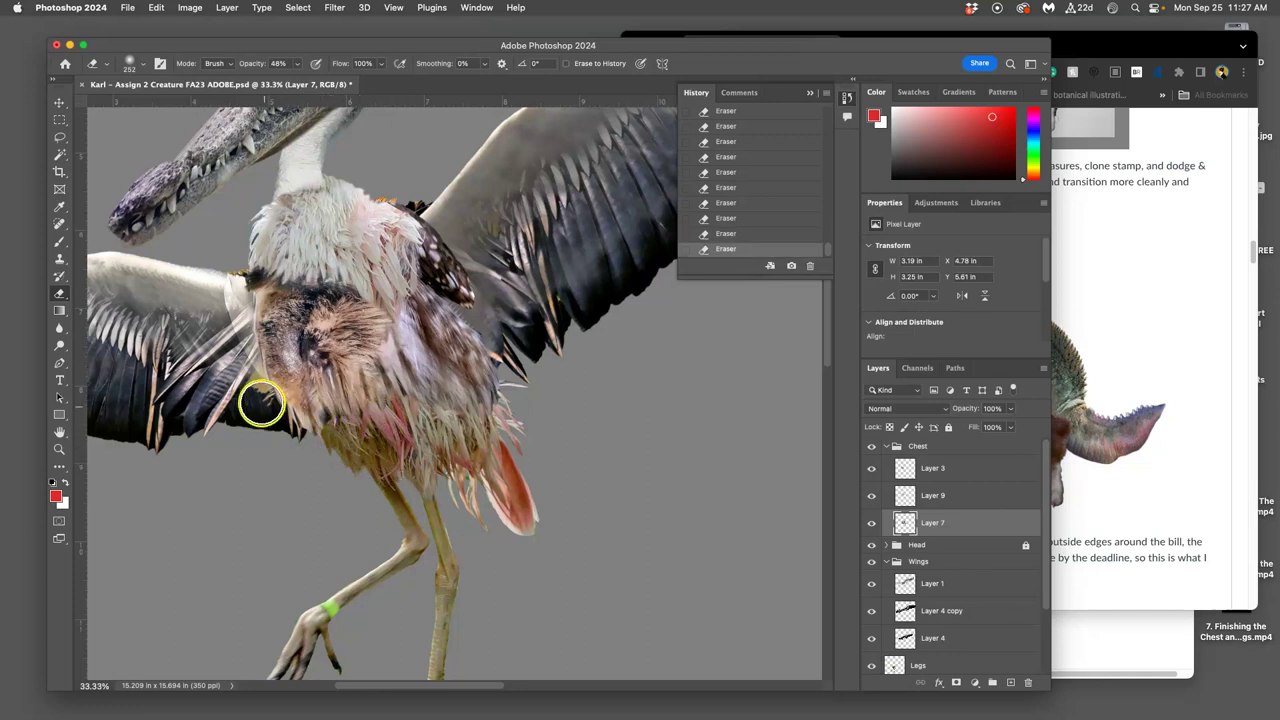
Step: Check Layer 4 copy and Layer 4 by toggling their visibility, and dab the eraser along the lower belly edge on Layer 4
left_click(871, 612)
left_click(871, 612)
left_click(871, 639)
left_click(871, 639)
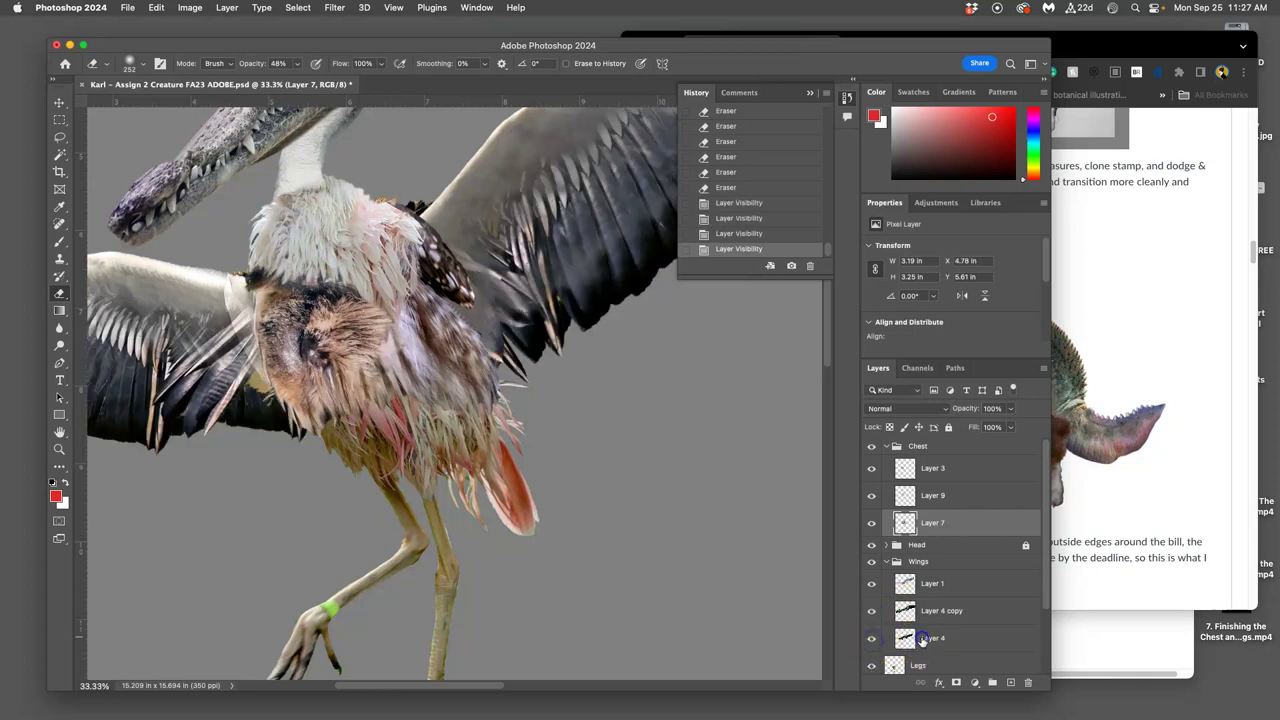
left_click(922, 639)
left_click(330, 421)
left_click(340, 429)
left_click(336, 419)
left_click(348, 425)
left_click(350, 426)
left_click(357, 427)
left_click(363, 385)
left_click(372, 394)
left_click(384, 411)
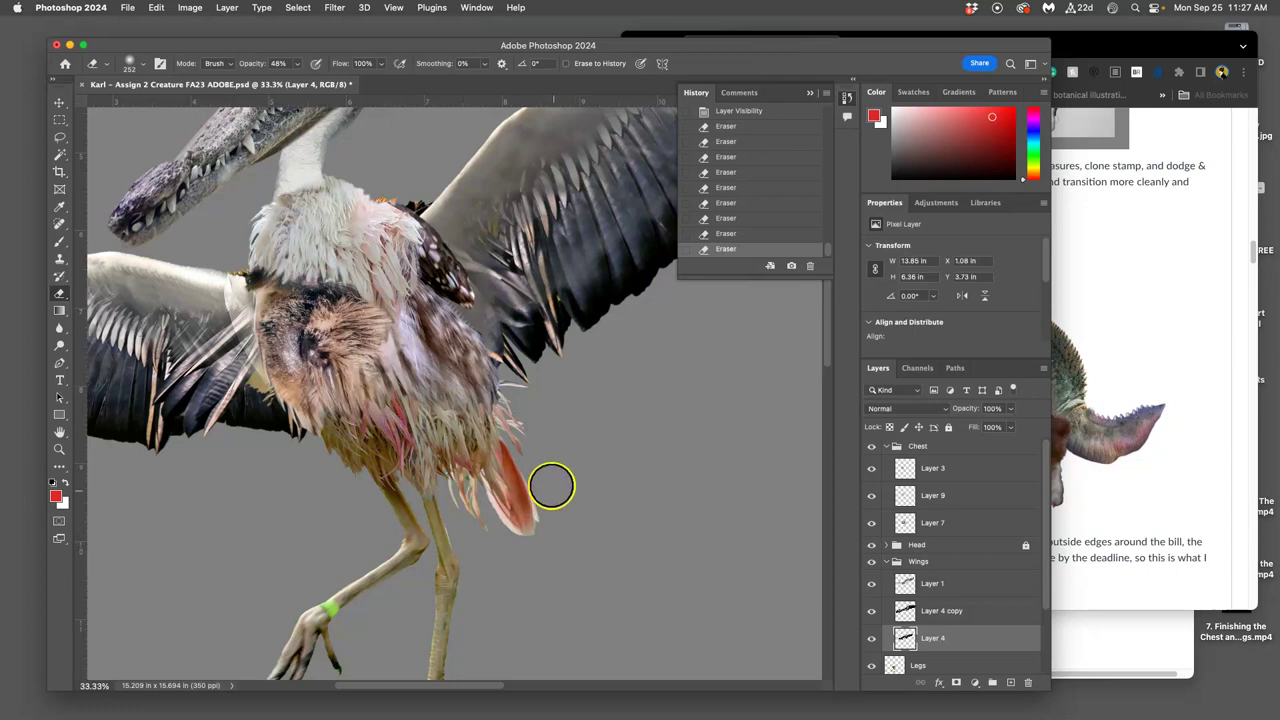
Step: Review the whole creature and save the document
key("super+minus")
key("super+minus")
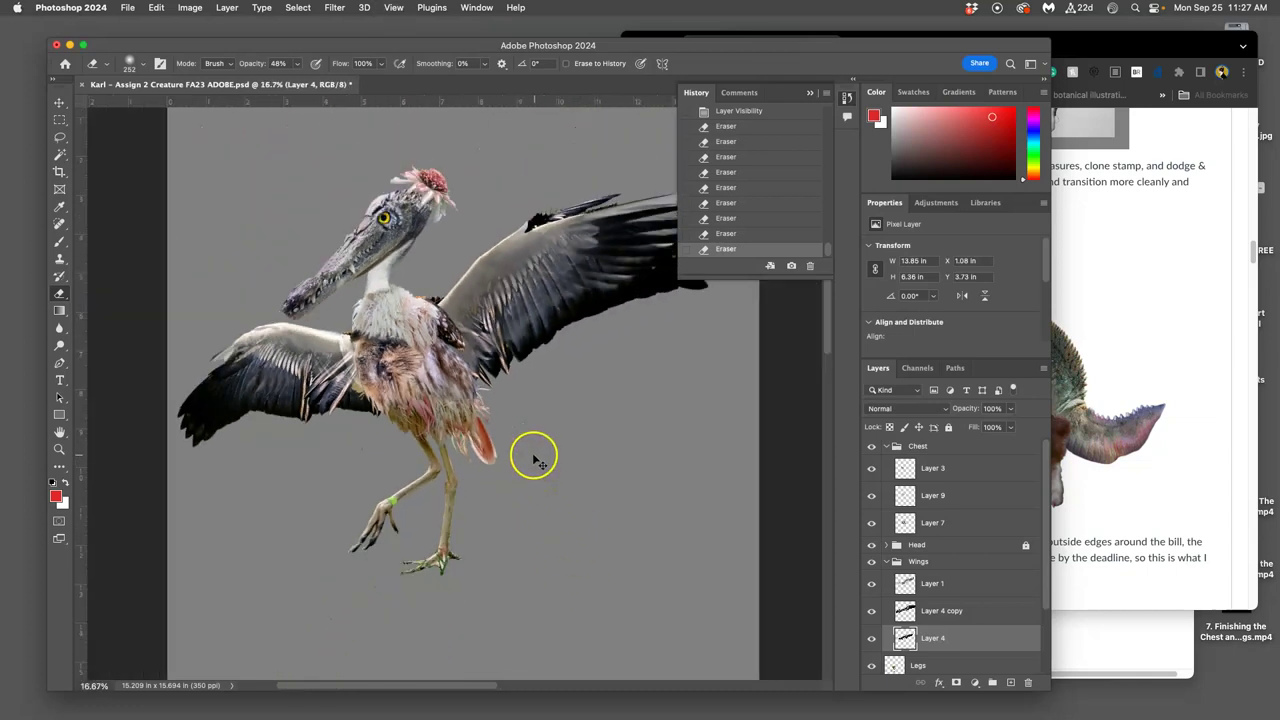
left_click_drag(547, 397, 503, 438)
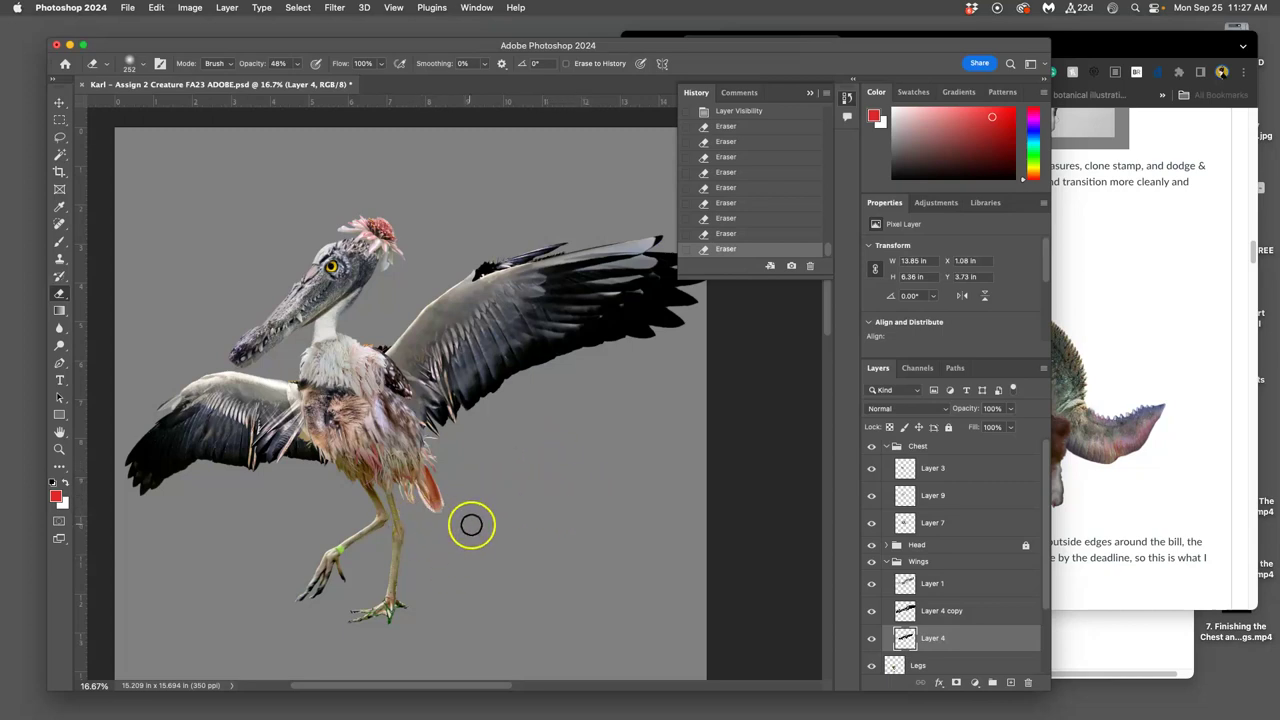
key("super+s")
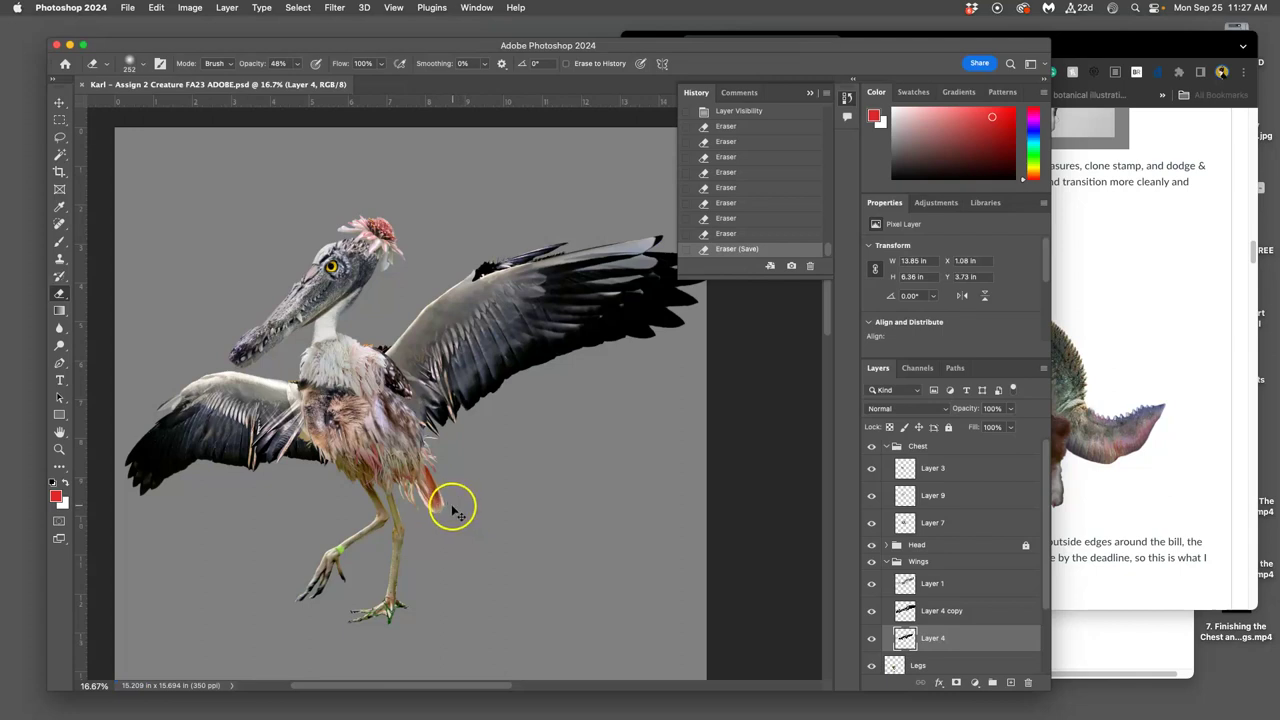